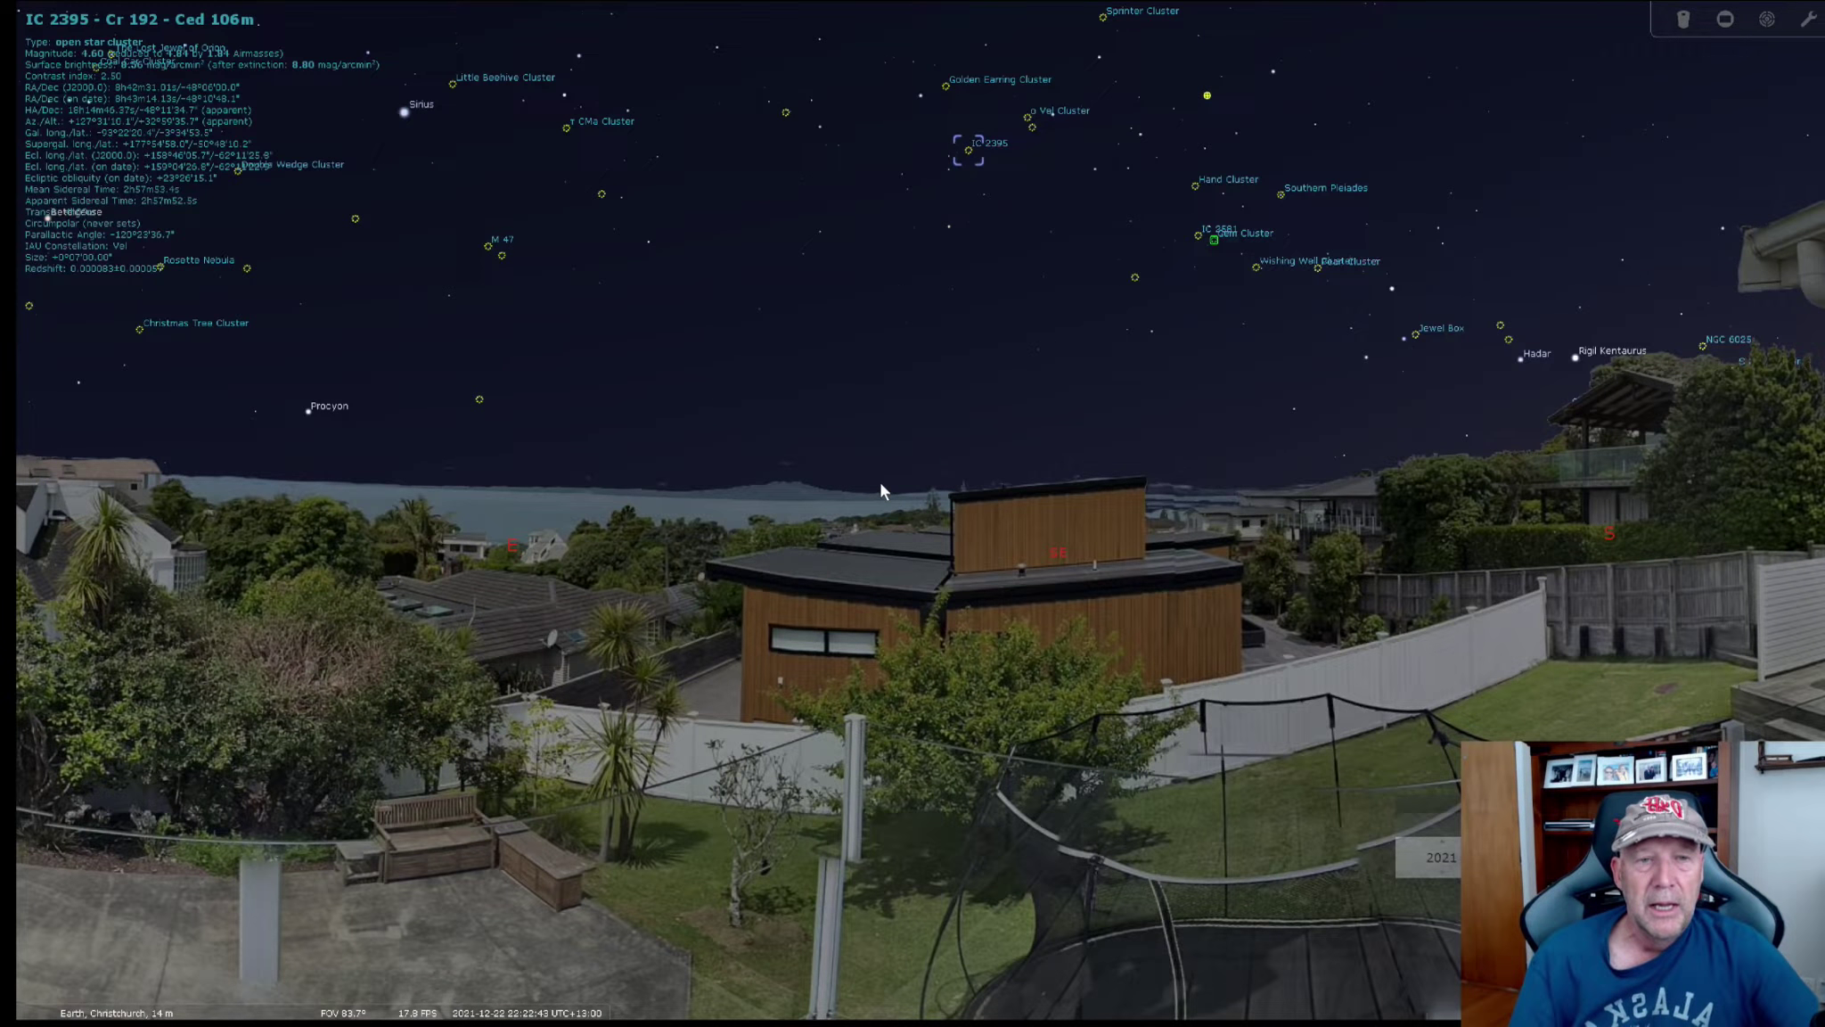
Look around the night sky above the backyard horizon, covering the region around IC 2395, Sirius and Procyon
{"action": "key", "text": "Left"}
{"action": "key", "text": "Up"}
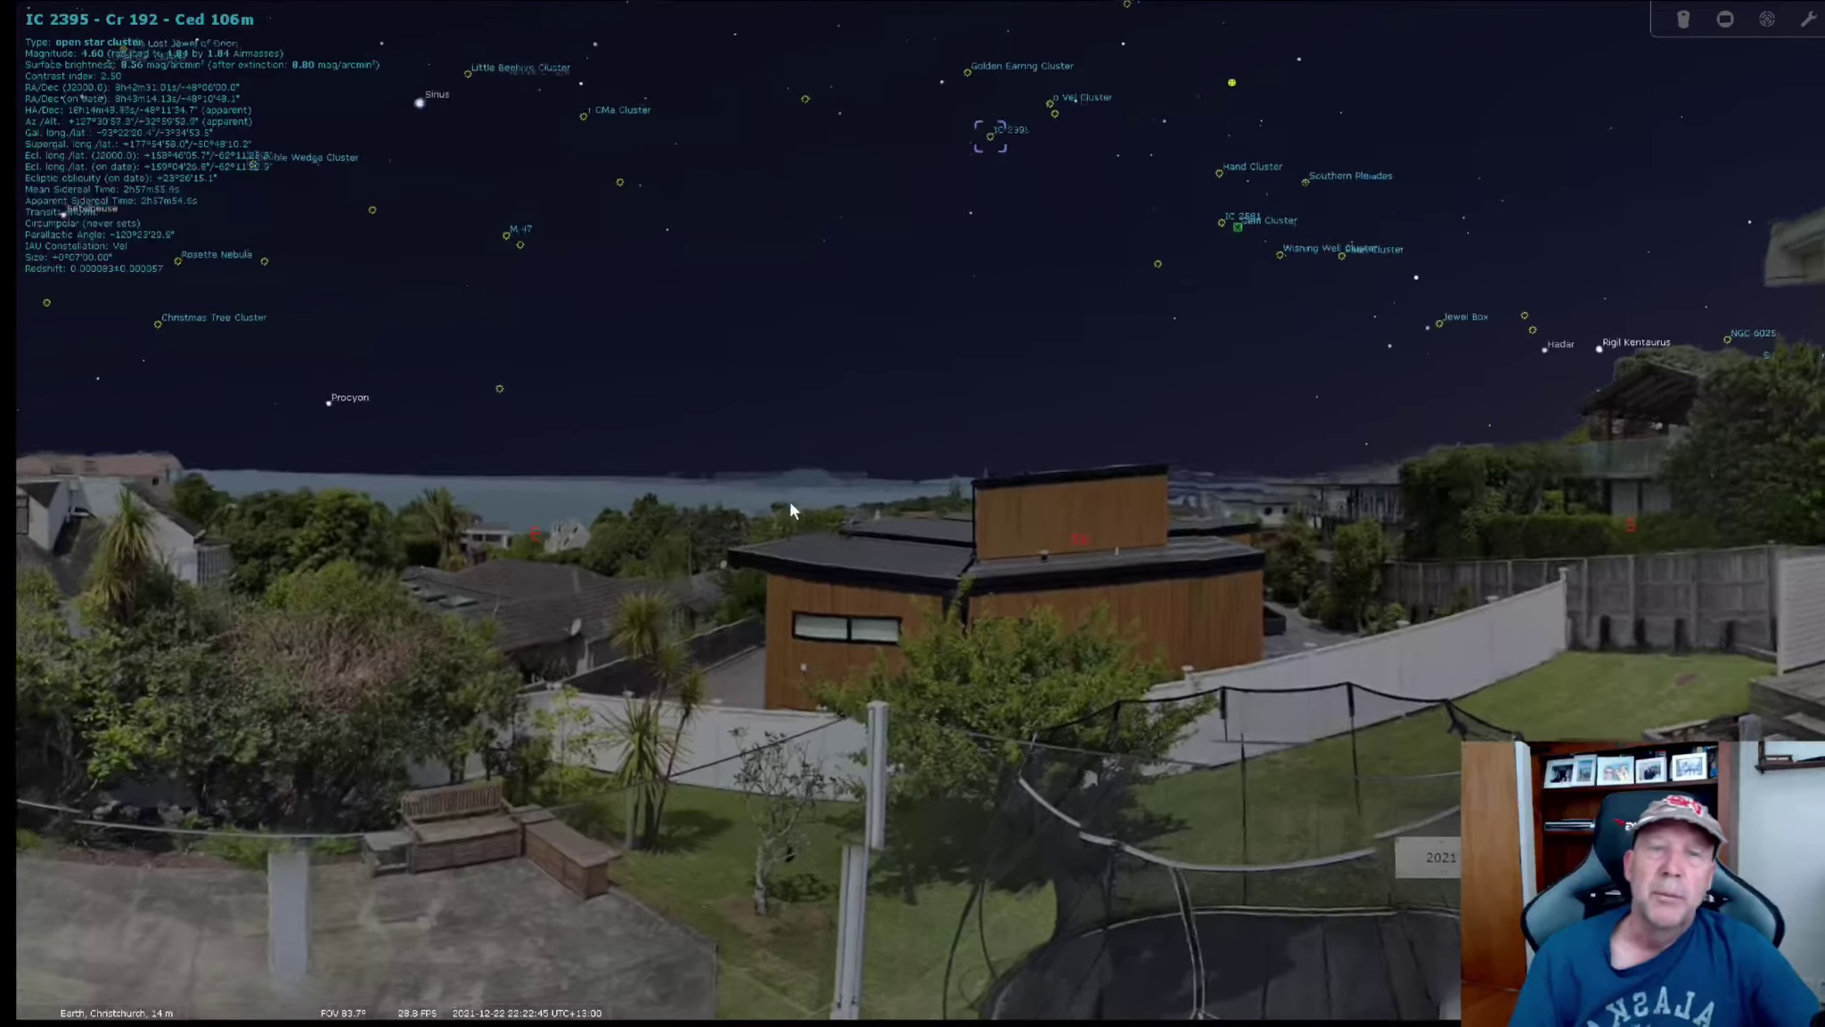
{"action": "left_click_drag", "start_coordinate": [801, 540], "coordinate": [1114, 497]}
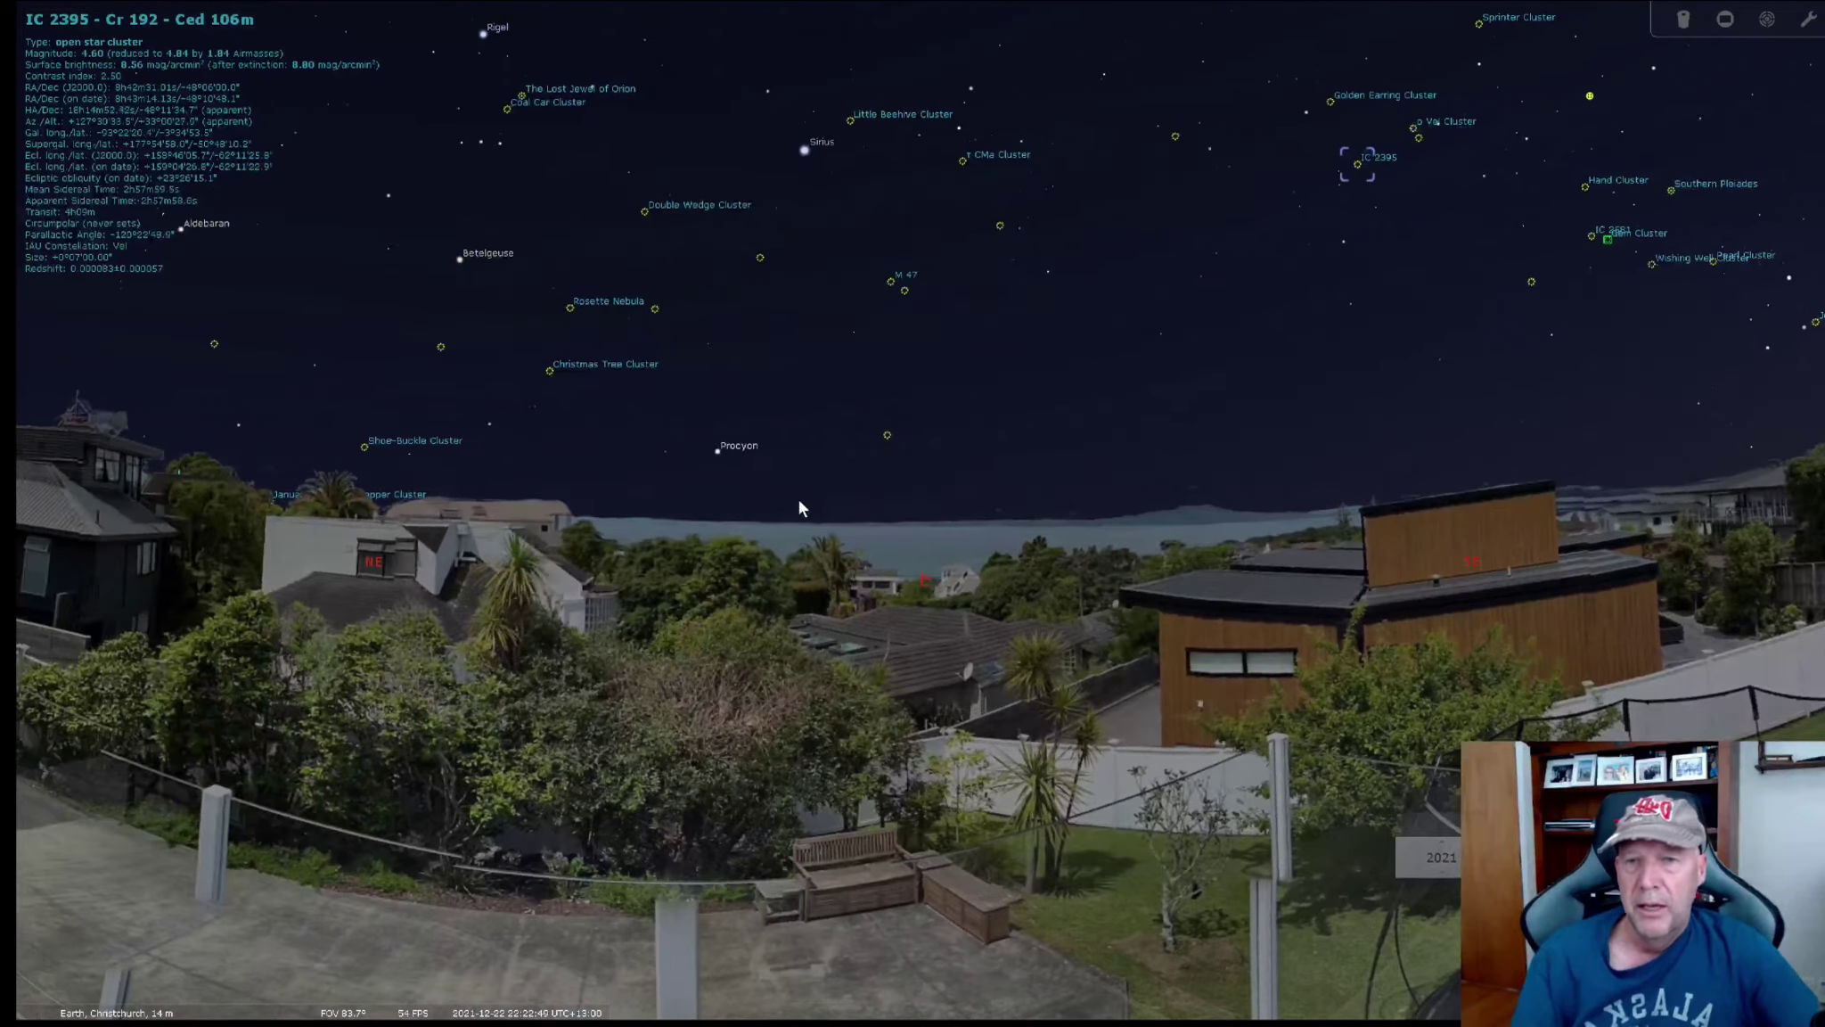
{"action": "left_click_drag", "start_coordinate": [794, 505], "coordinate": [458, 548]}
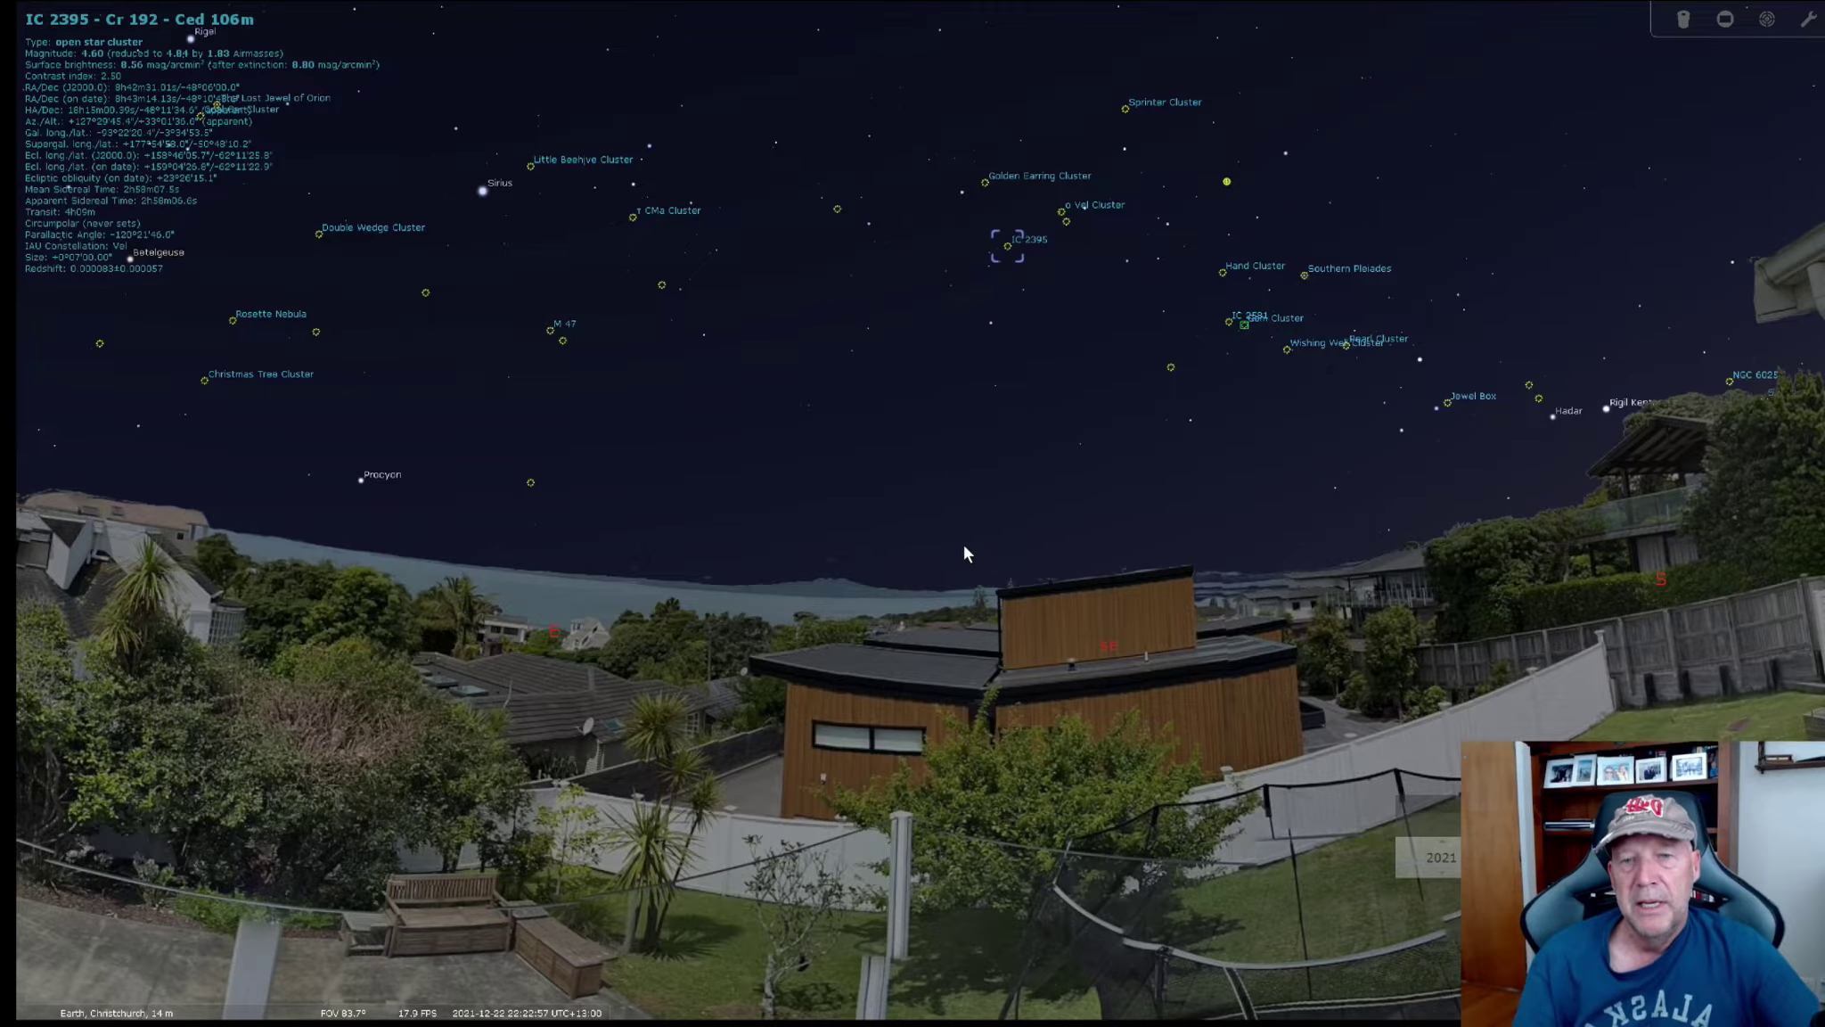
{"action": "left_click_drag", "start_coordinate": [966, 542], "coordinate": [977, 461]}
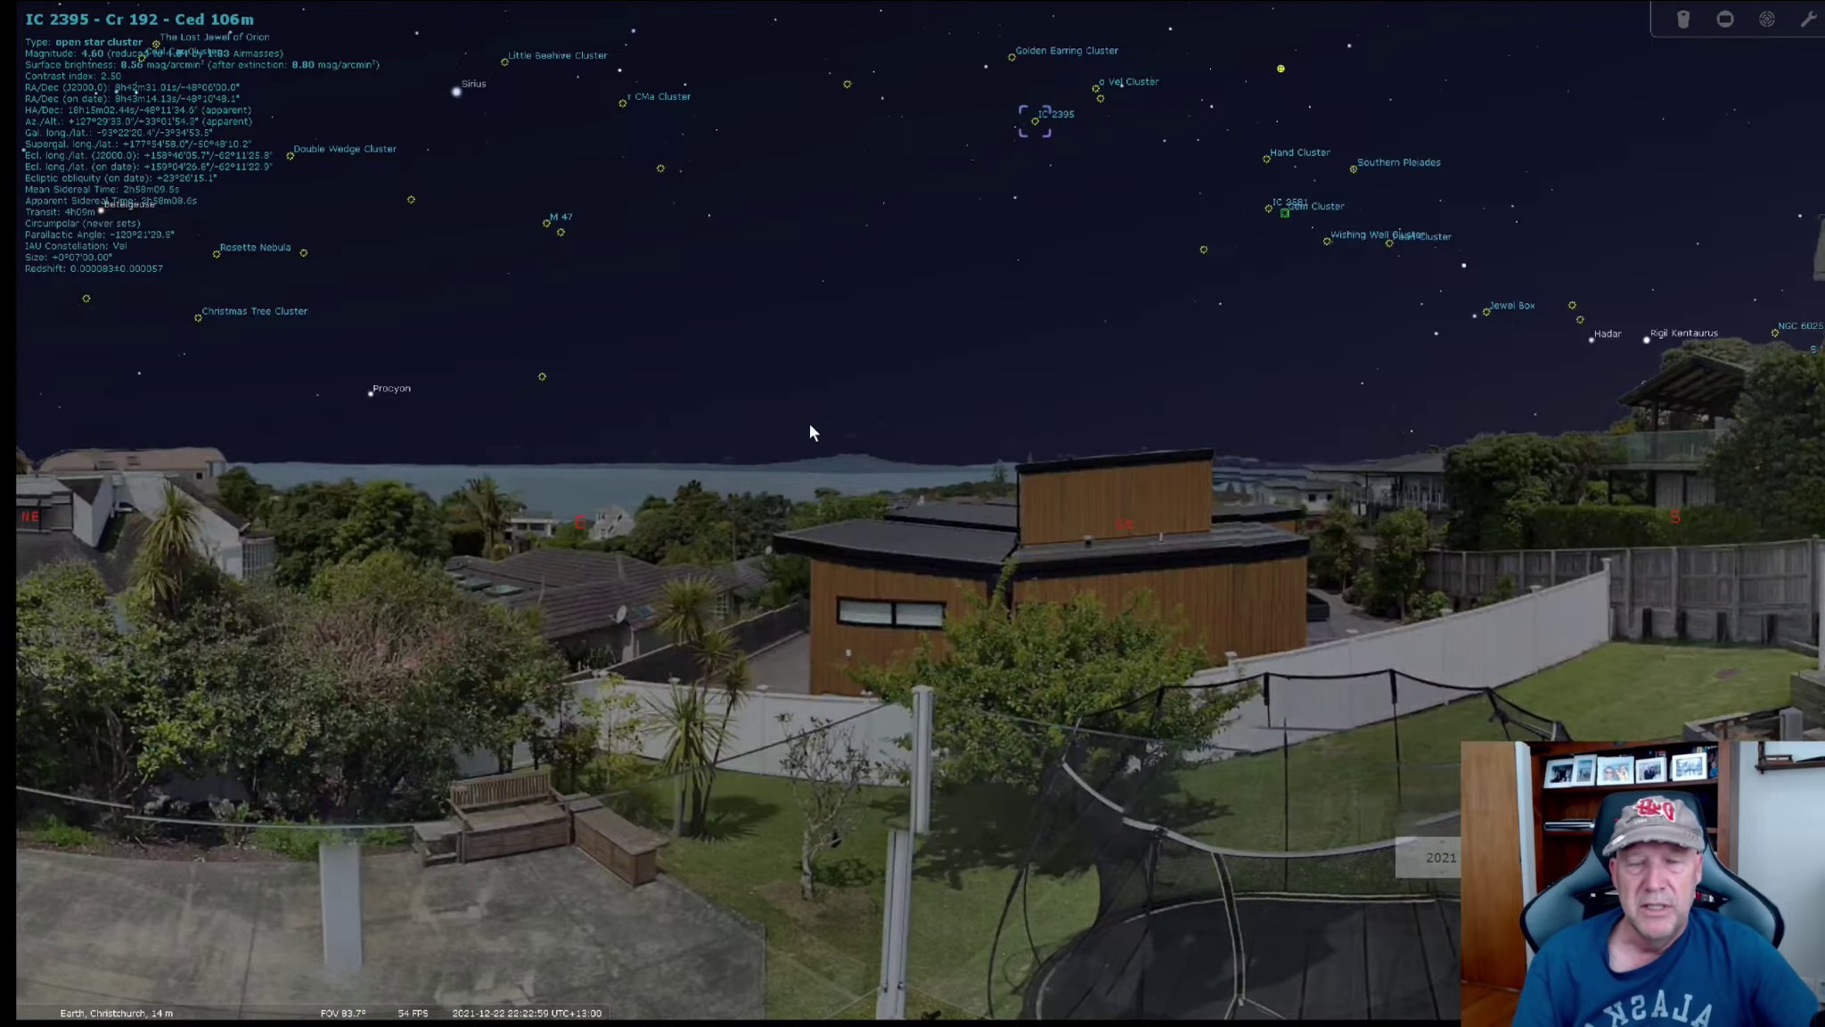
{"action": "left_click_drag", "start_coordinate": [773, 420], "coordinate": [838, 450]}
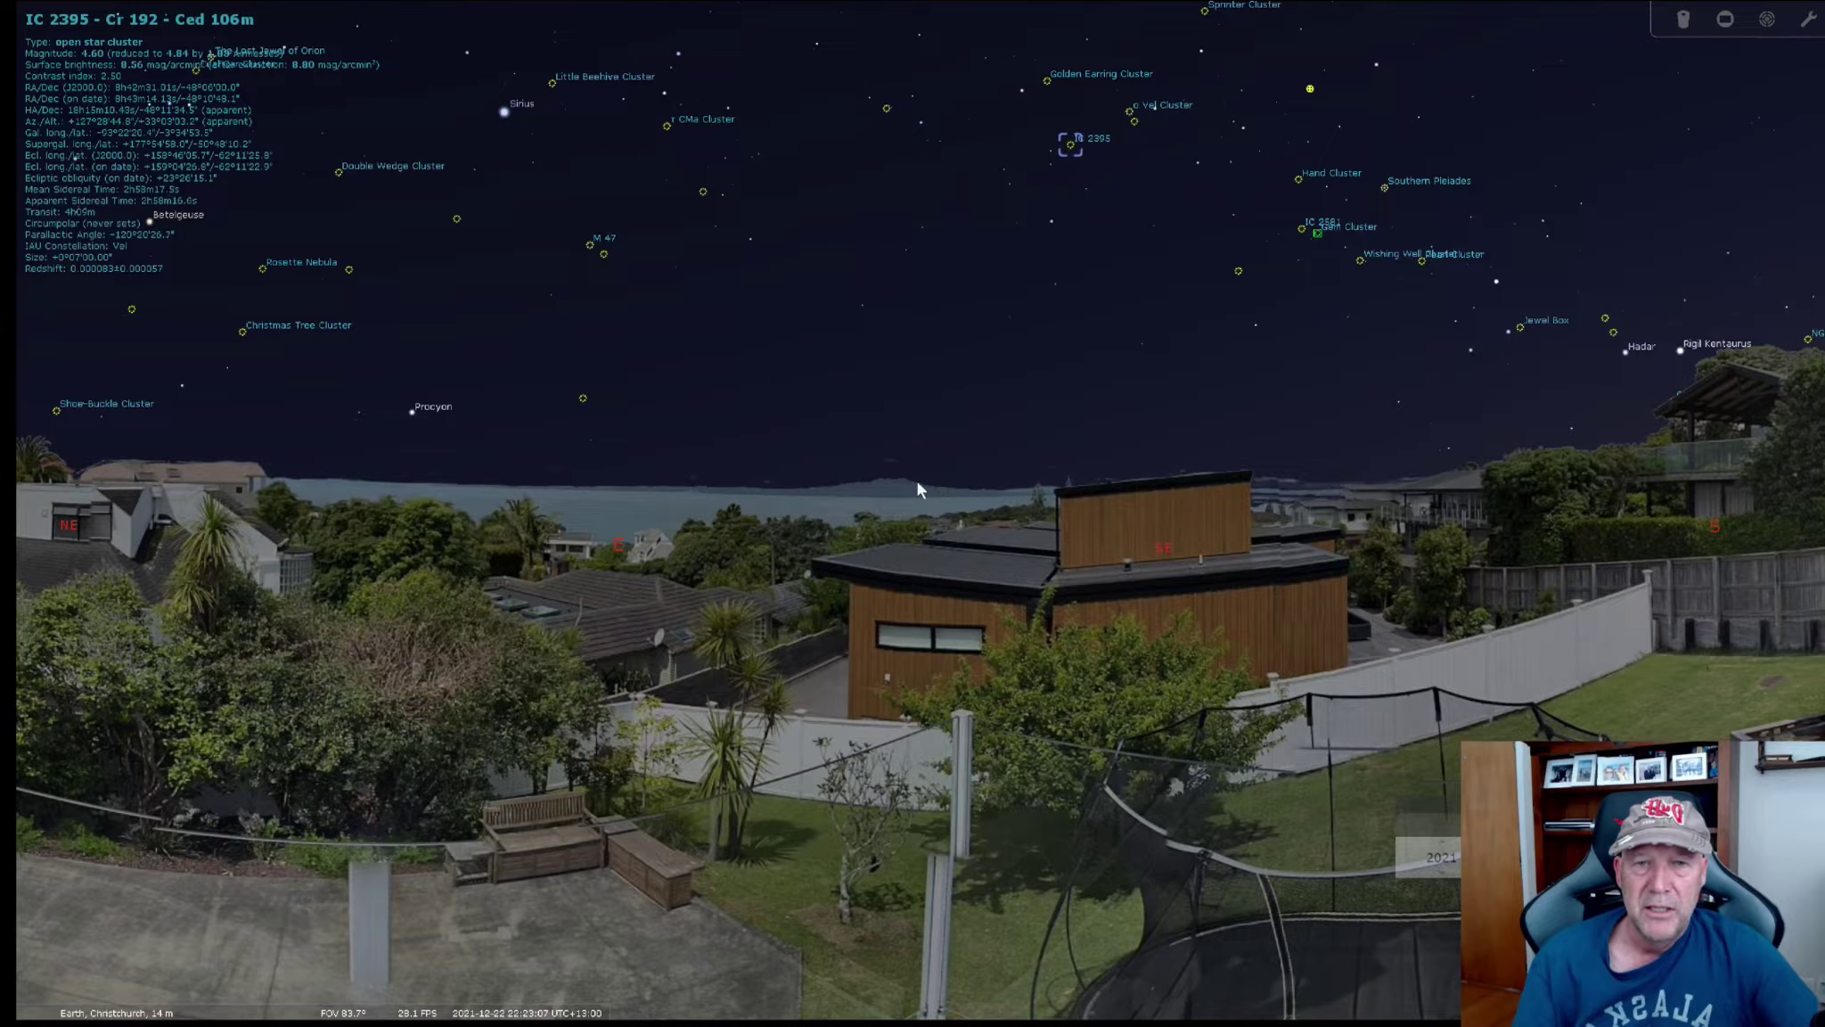
{"action": "left_click_drag", "start_coordinate": [697, 490], "coordinate": [958, 397]}
{"action": "left_click_drag", "start_coordinate": [596, 464], "coordinate": [979, 412]}
{"action": "key", "text": "Right"}
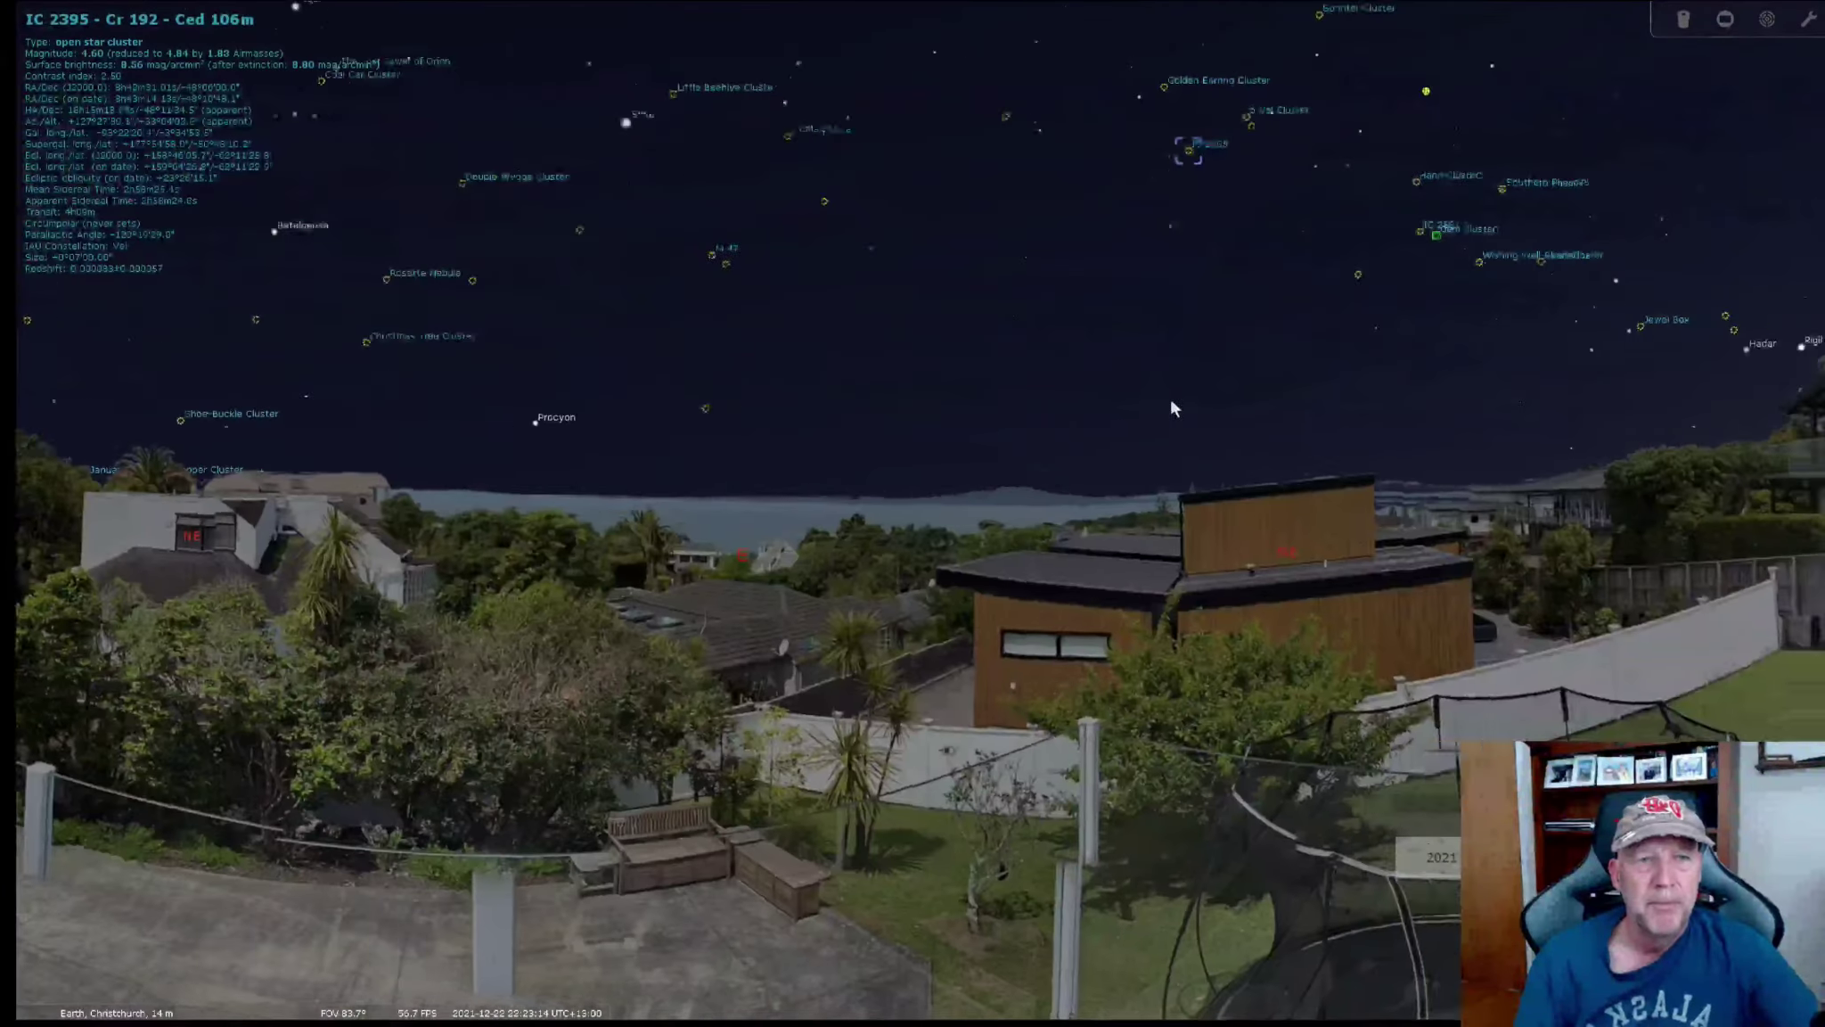
{"action": "left_click_drag", "start_coordinate": [1172, 402], "coordinate": [1071, 457]}
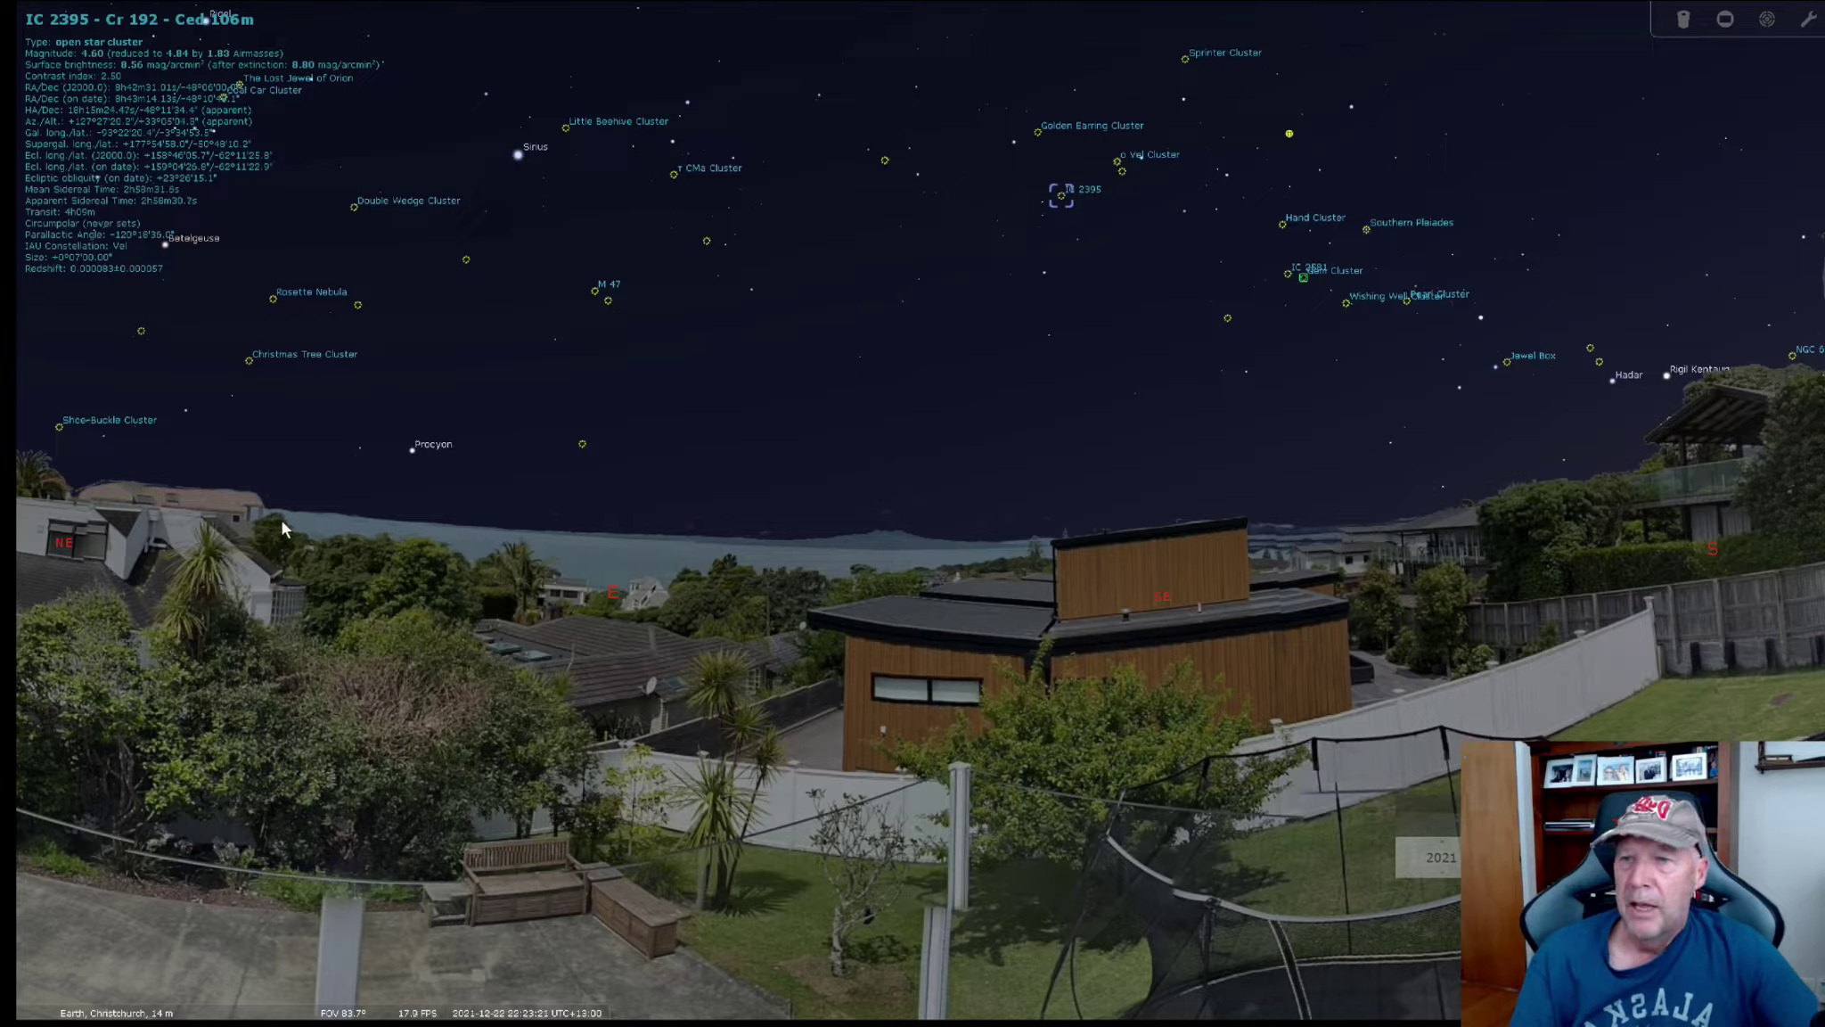
Search for the object Gum16 and magnify the sky view around it
{"action": "mouse_move", "coordinate": [40, 725]}
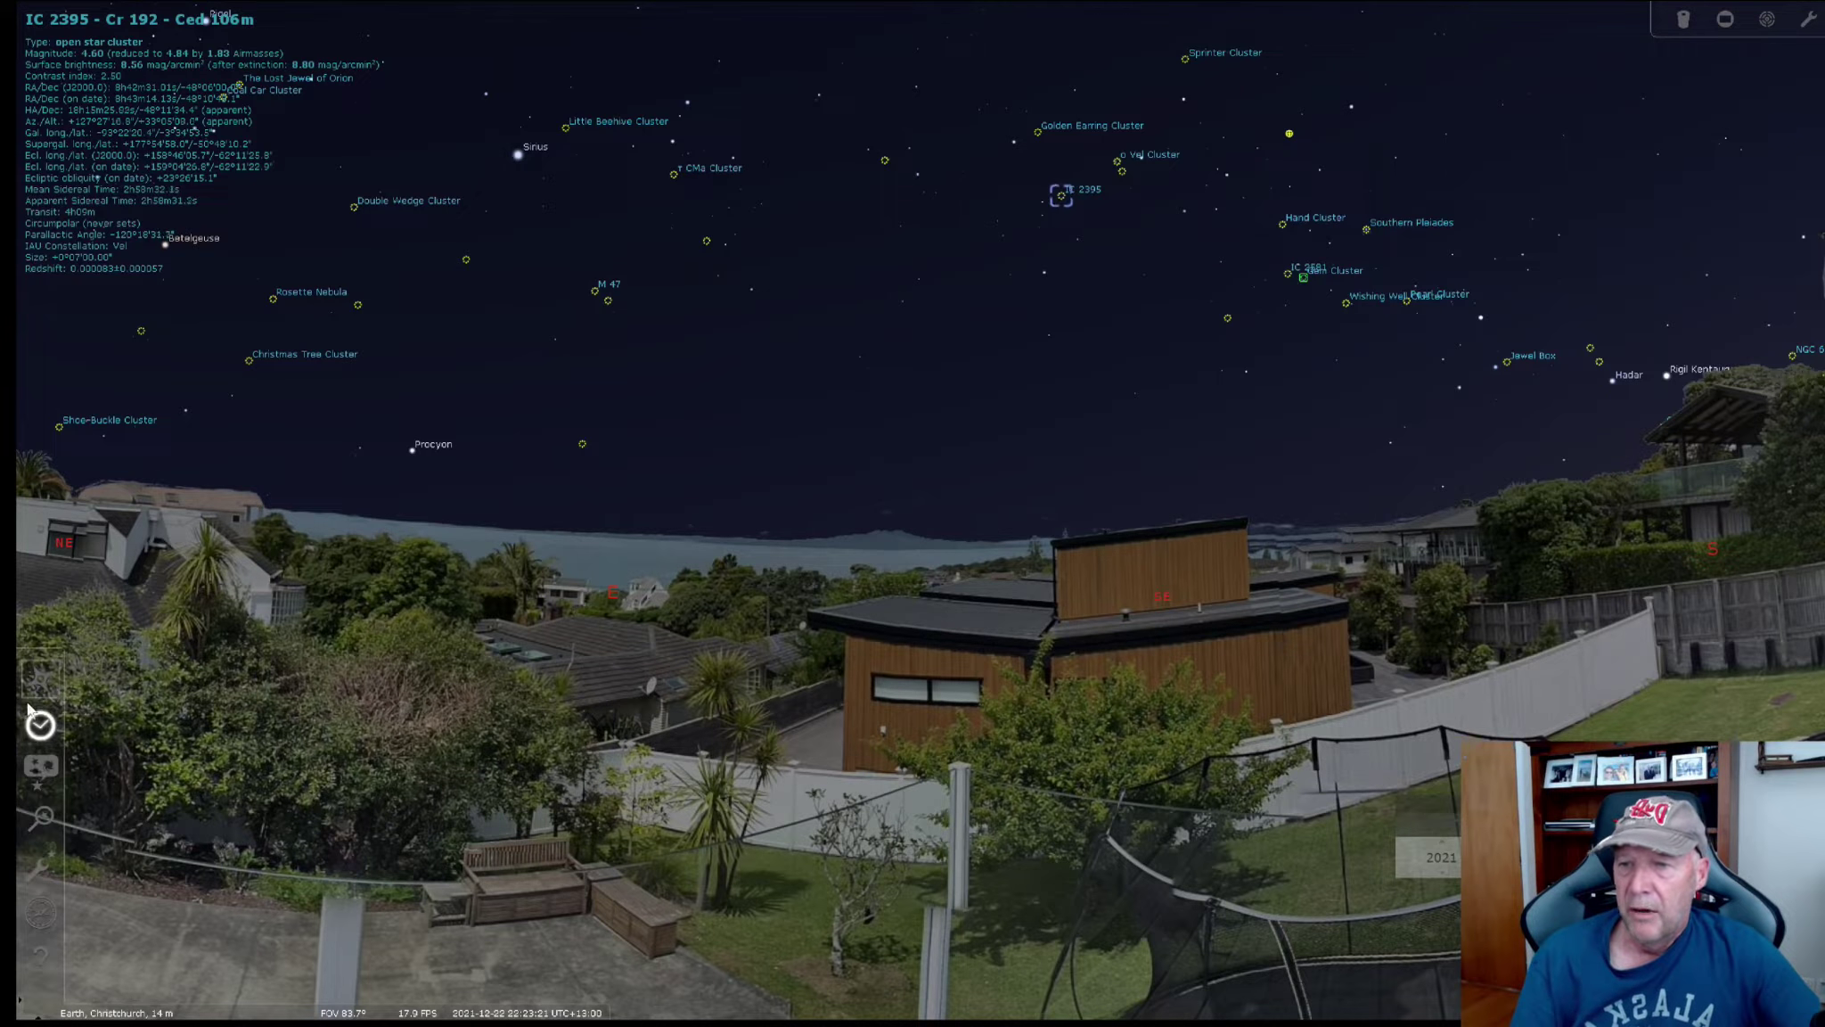
{"action": "left_click", "coordinate": [41, 814]}
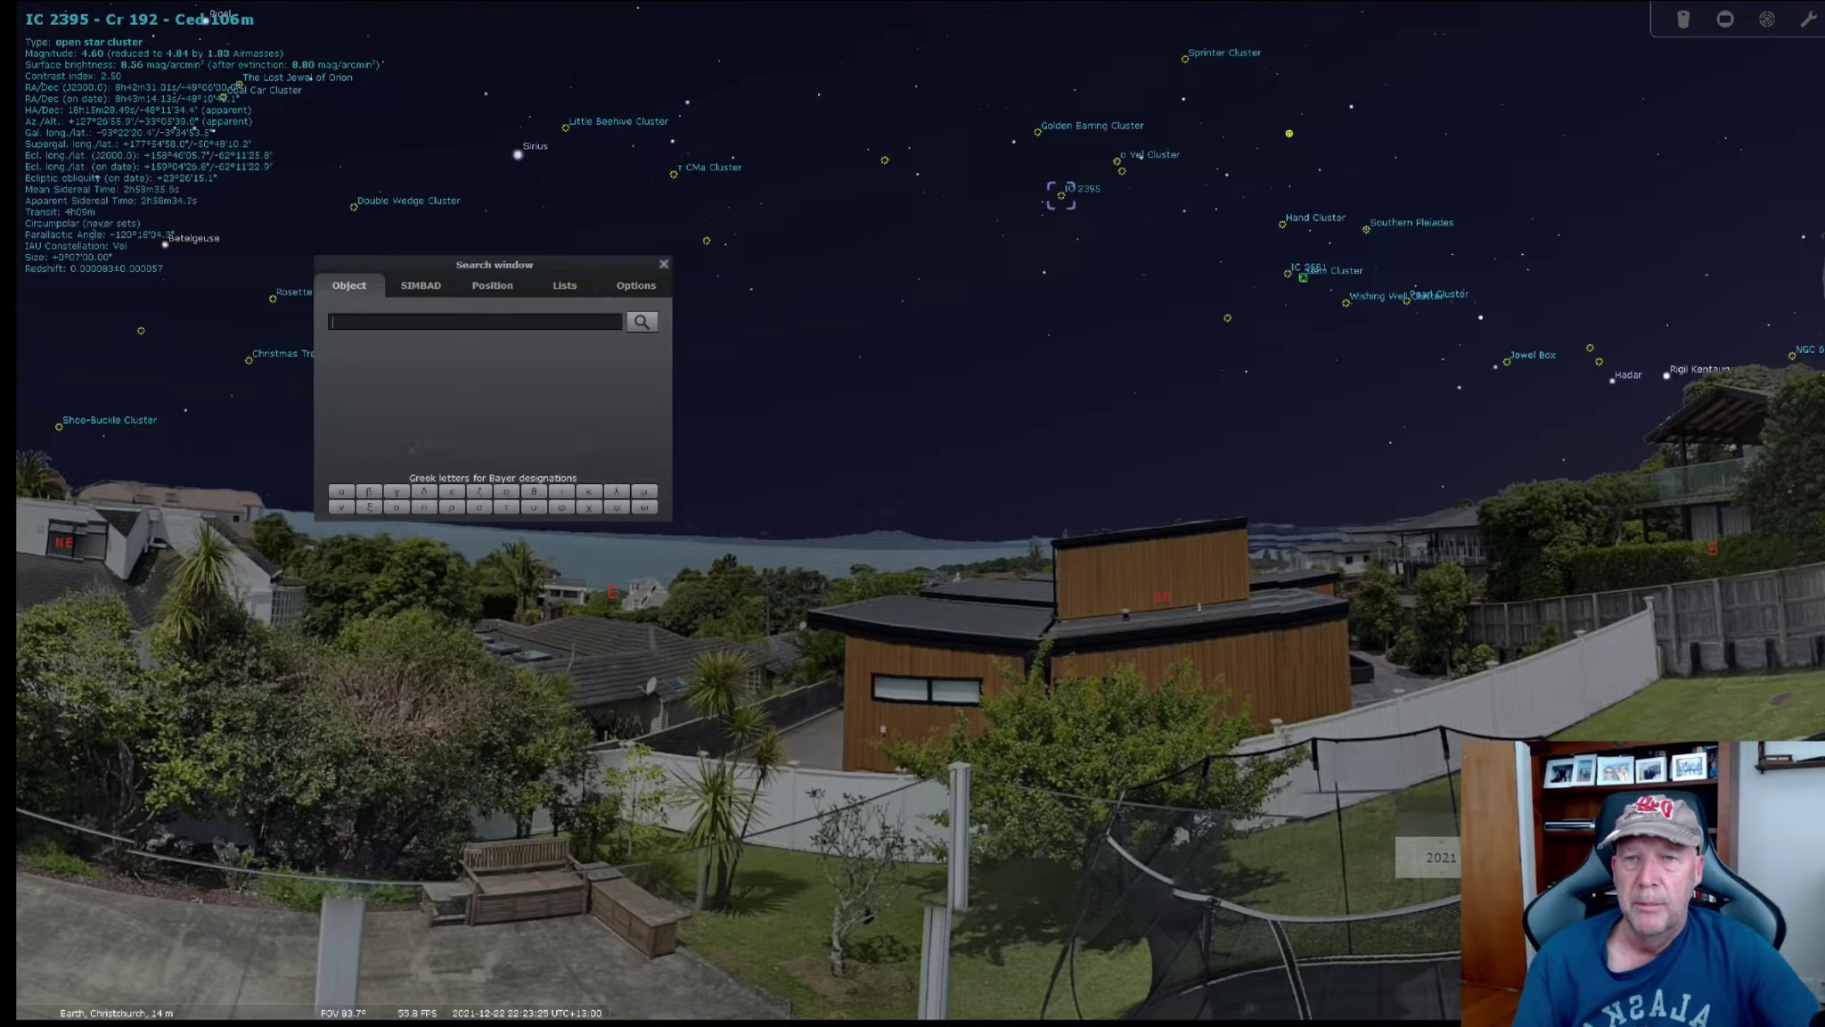
{"action": "type", "text": "Gum16"}
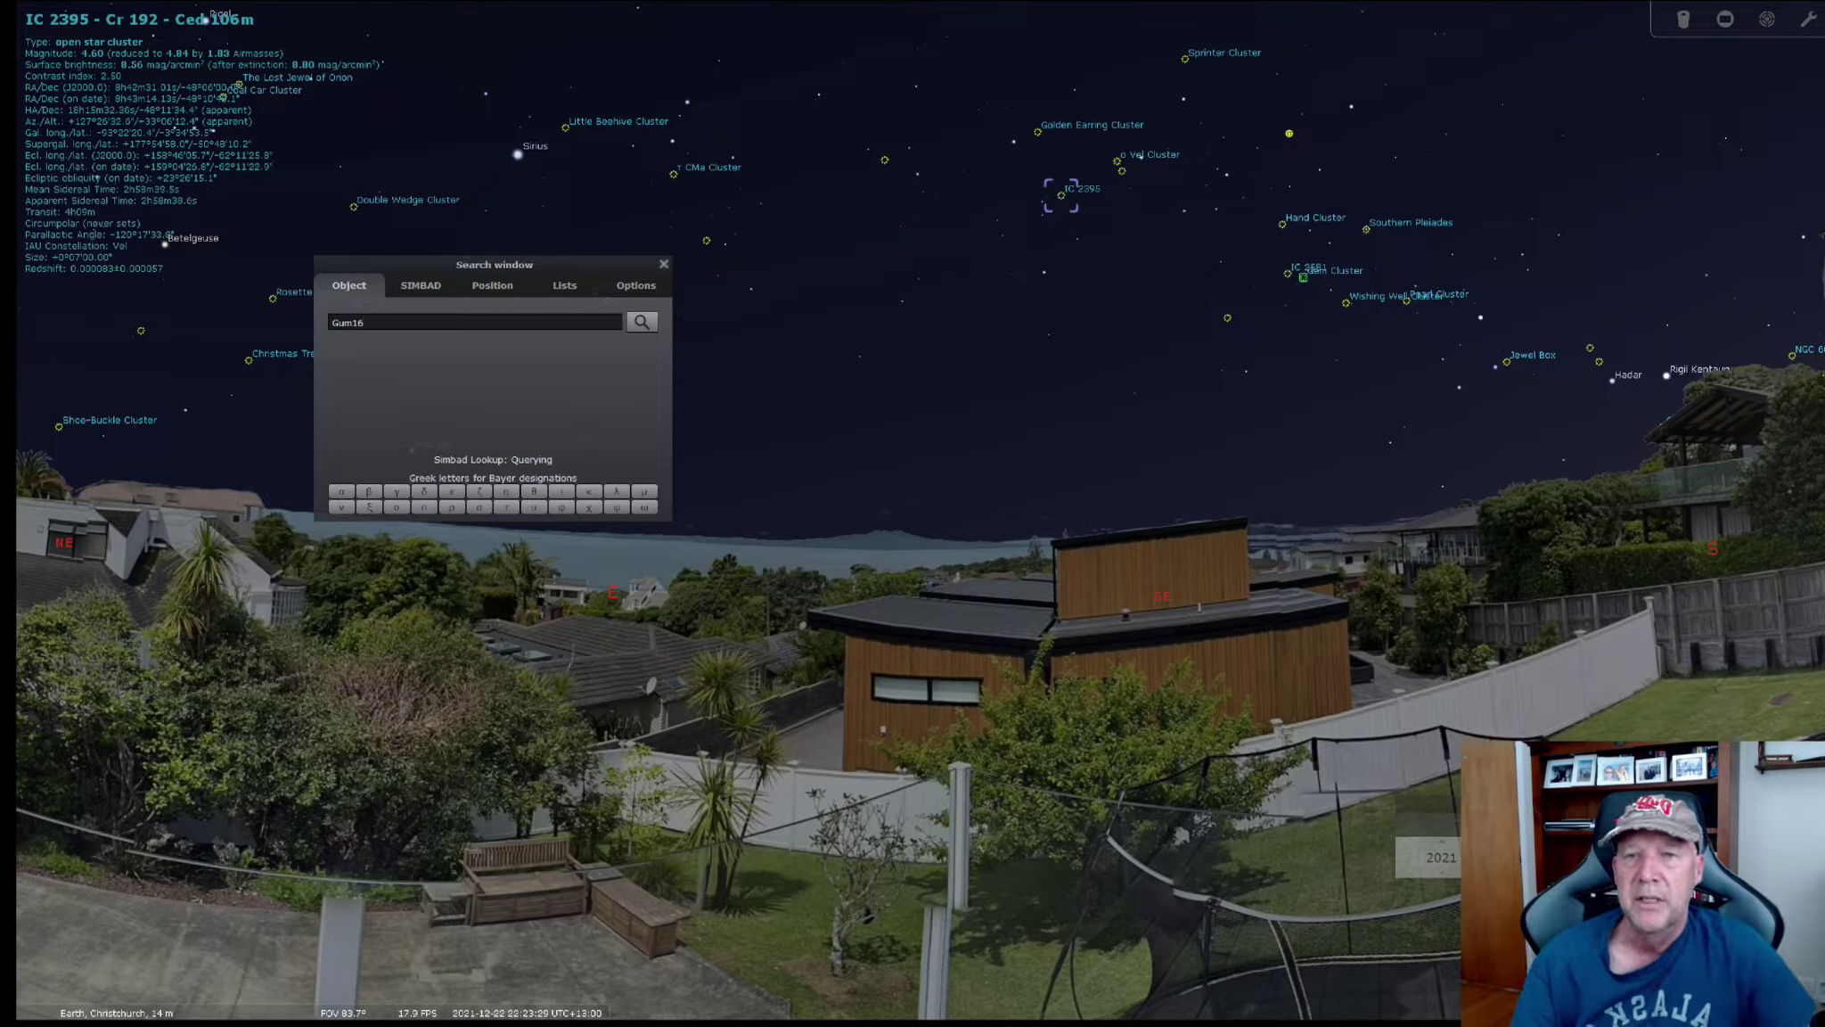
{"action": "left_click", "coordinate": [641, 321]}
{"action": "scroll", "coordinate": [943, 526], "scroll_direction": "up", "scroll_amount": 5}
{"action": "scroll", "coordinate": [954, 496], "scroll_direction": "up", "scroll_amount": 6}
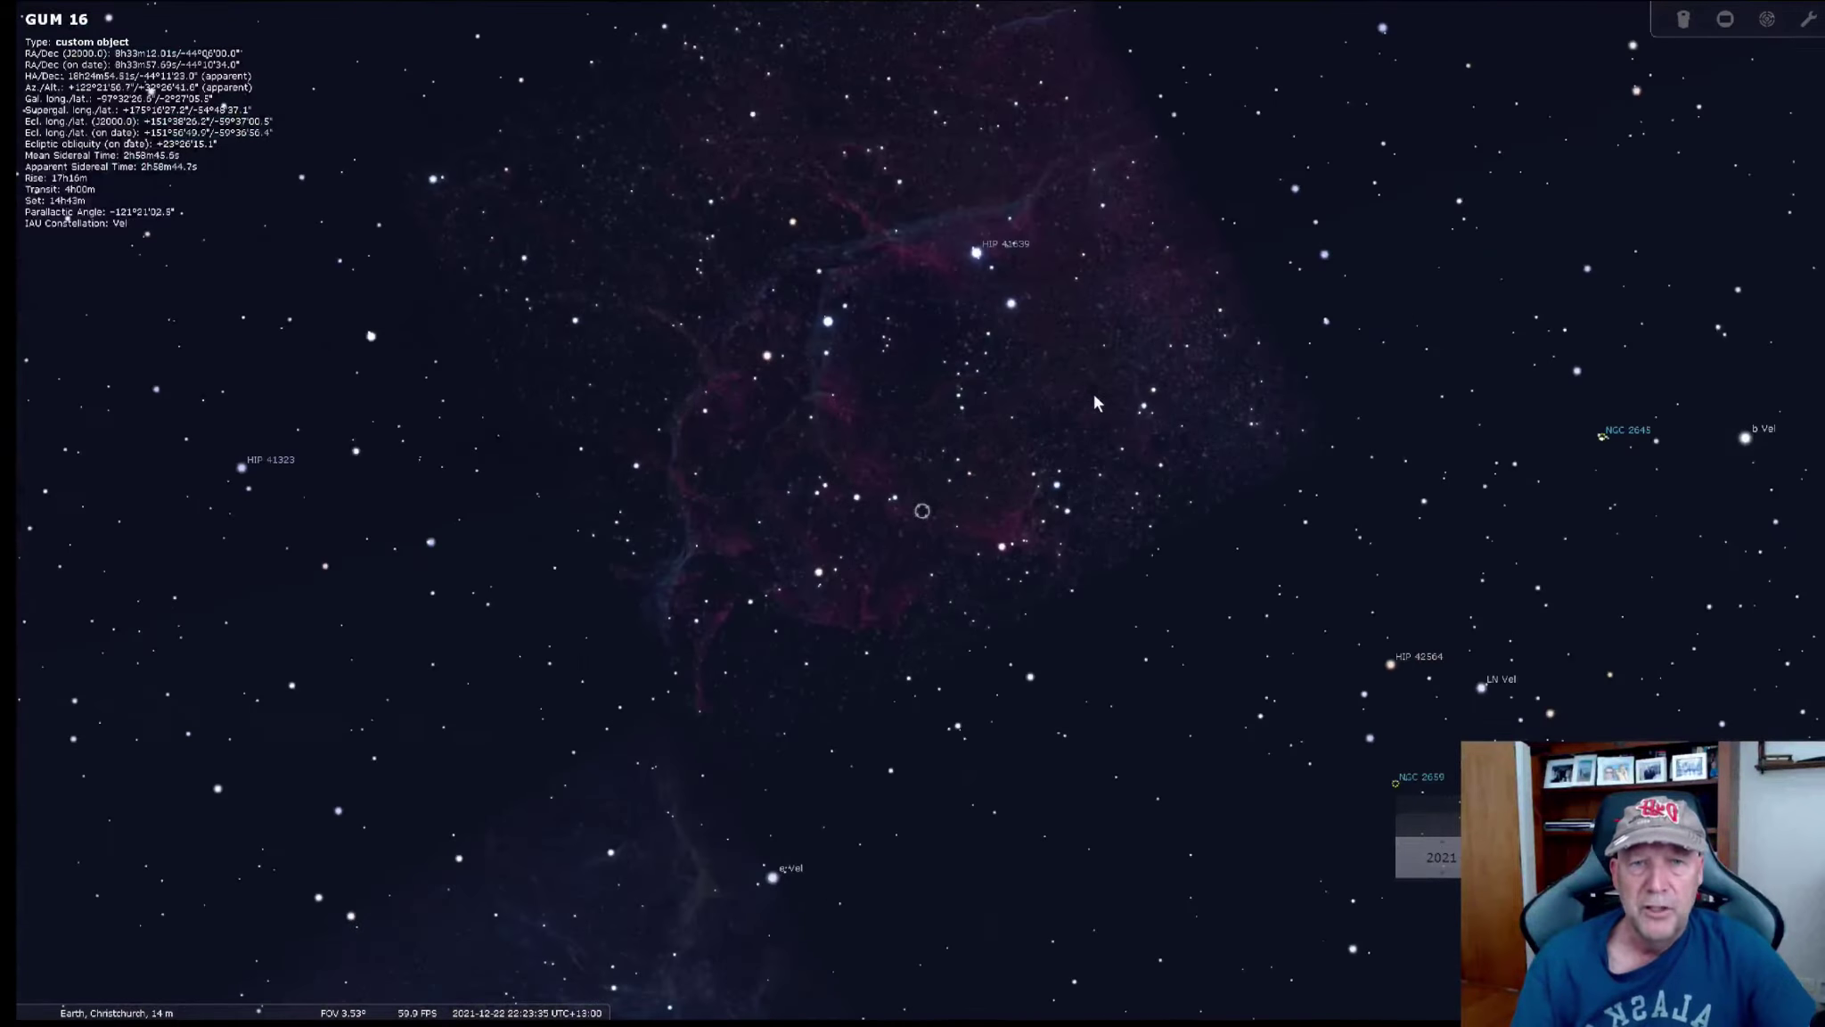
Examine the red and blue filaments of the nebula around GUM 16 at several magnifications
{"action": "left_click_drag", "start_coordinate": [1096, 365], "coordinate": [1097, 422]}
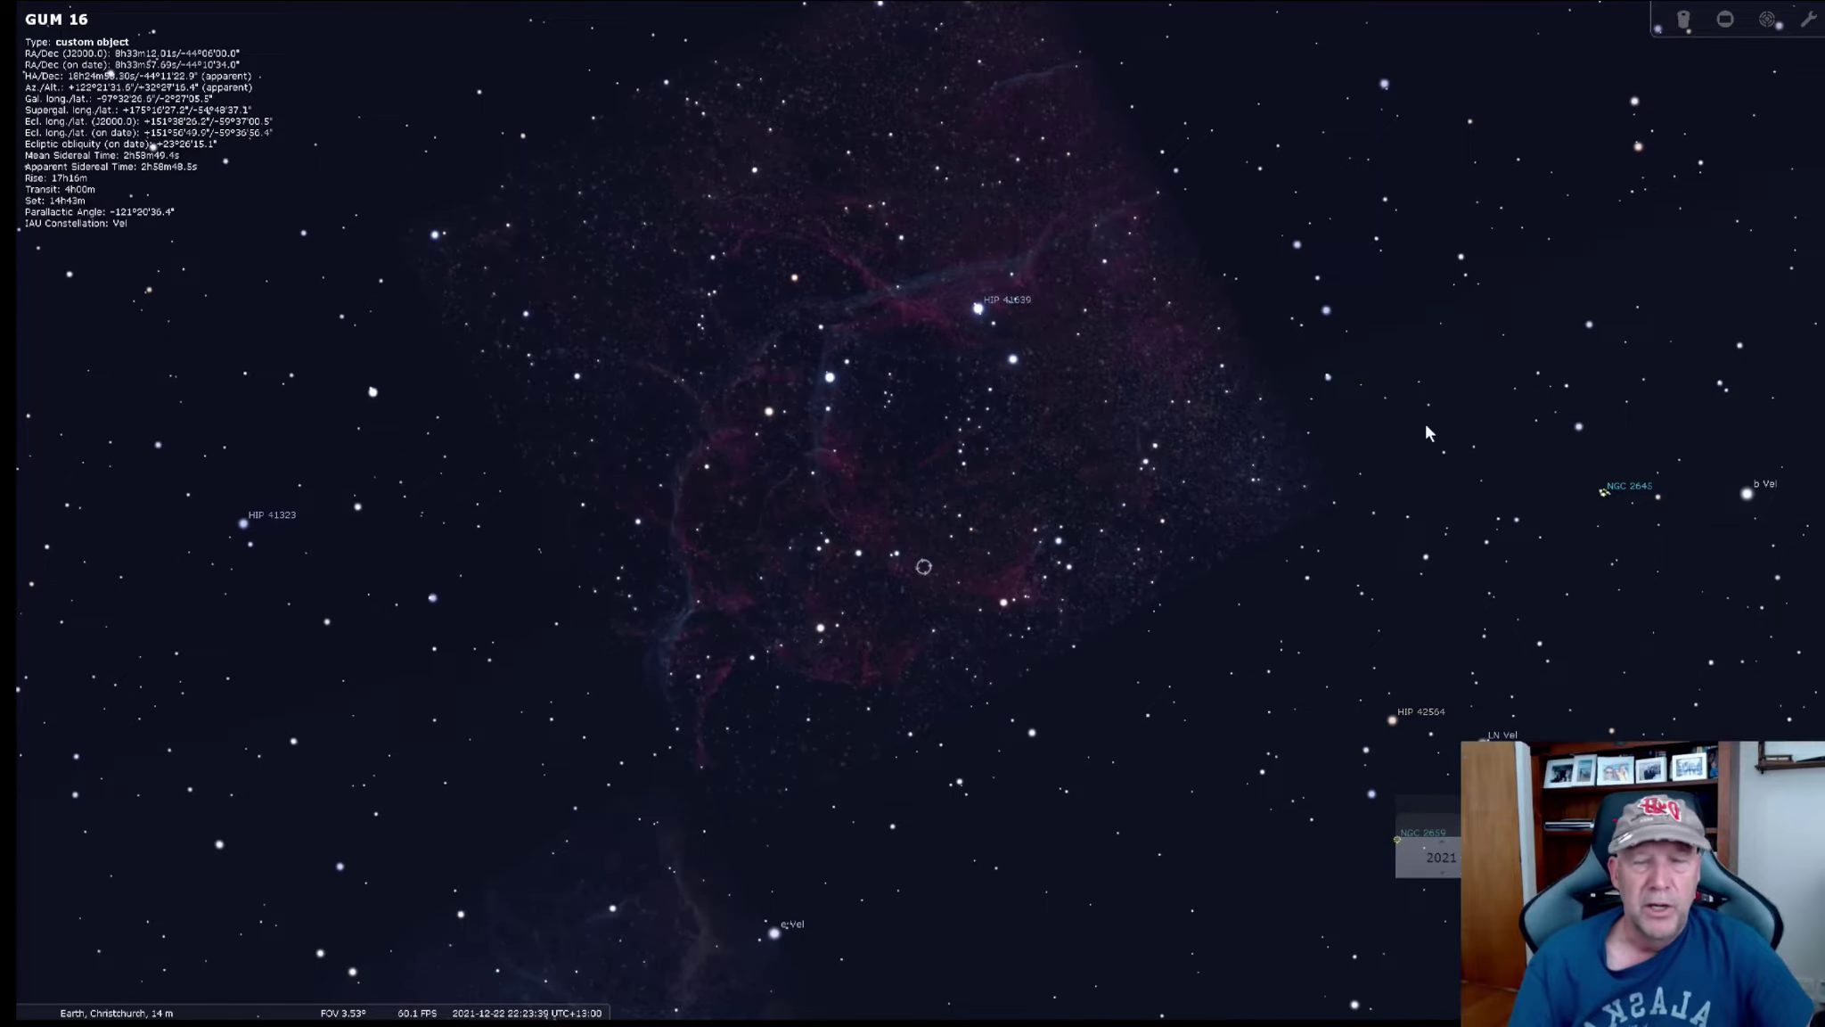
{"action": "scroll", "coordinate": [987, 501], "scroll_direction": "up", "scroll_amount": 1}
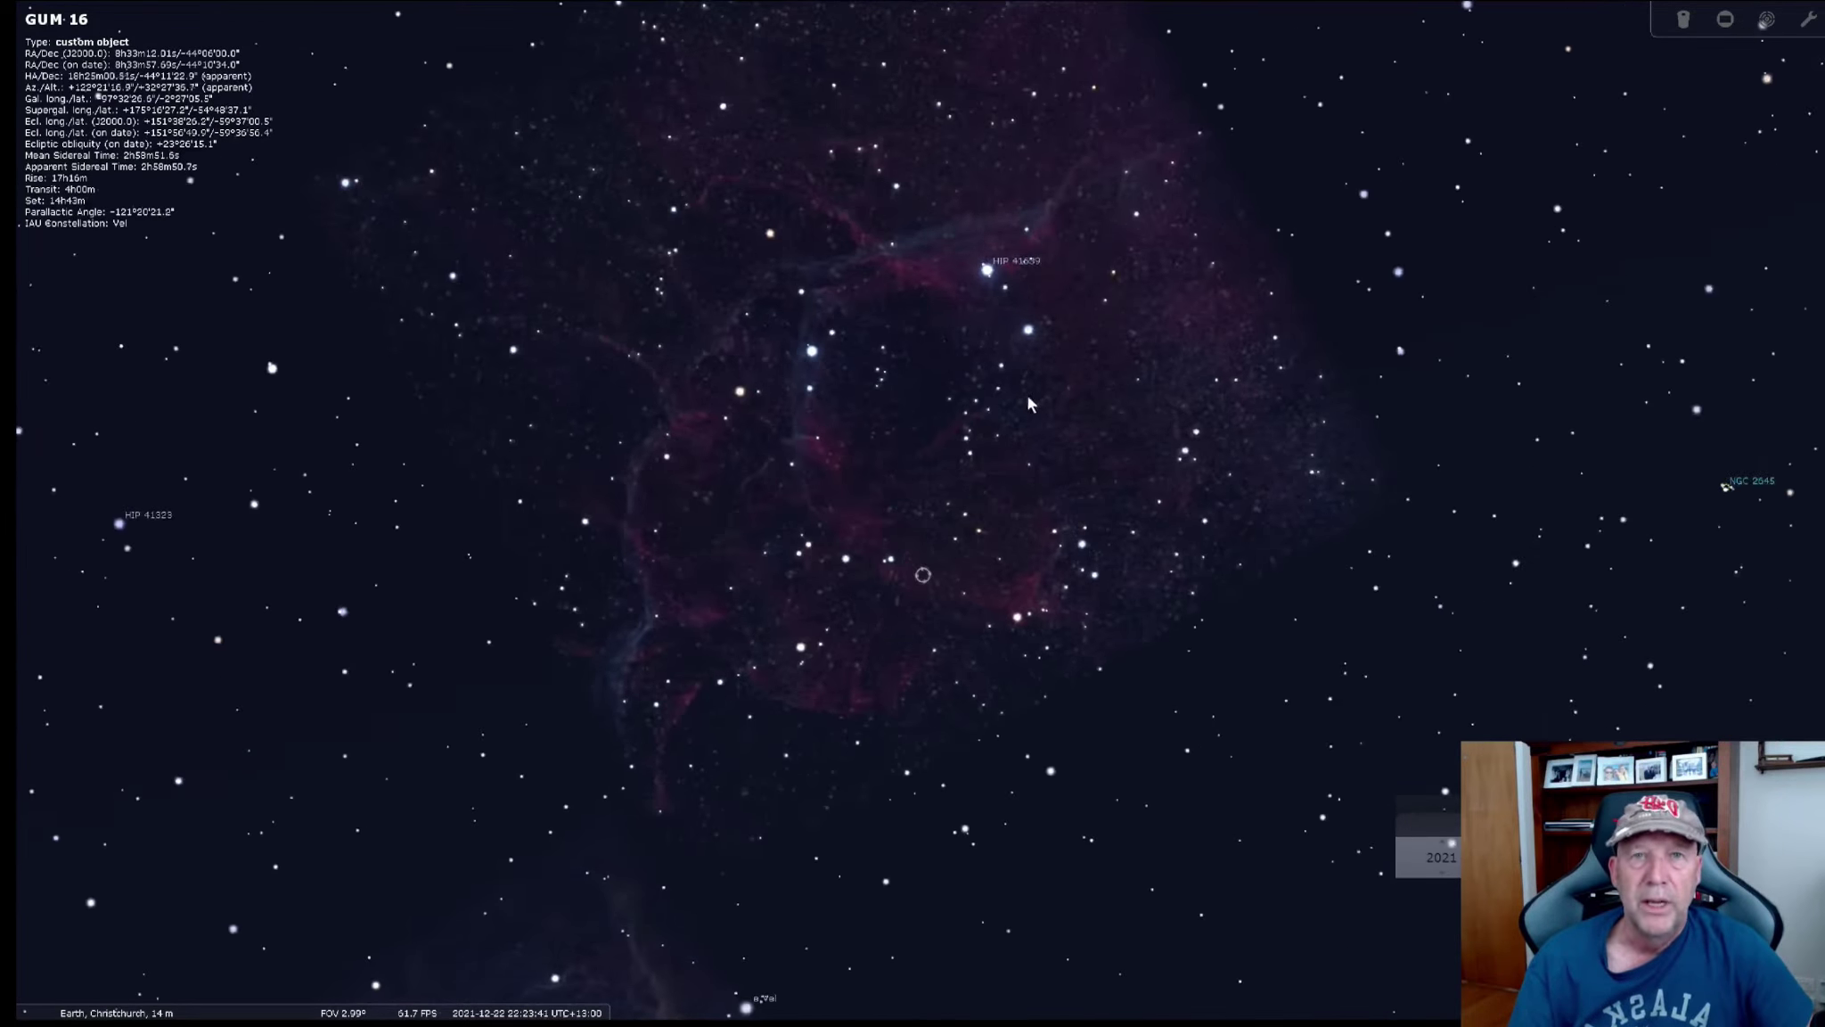
{"action": "left_click_drag", "start_coordinate": [943, 326], "coordinate": [964, 397]}
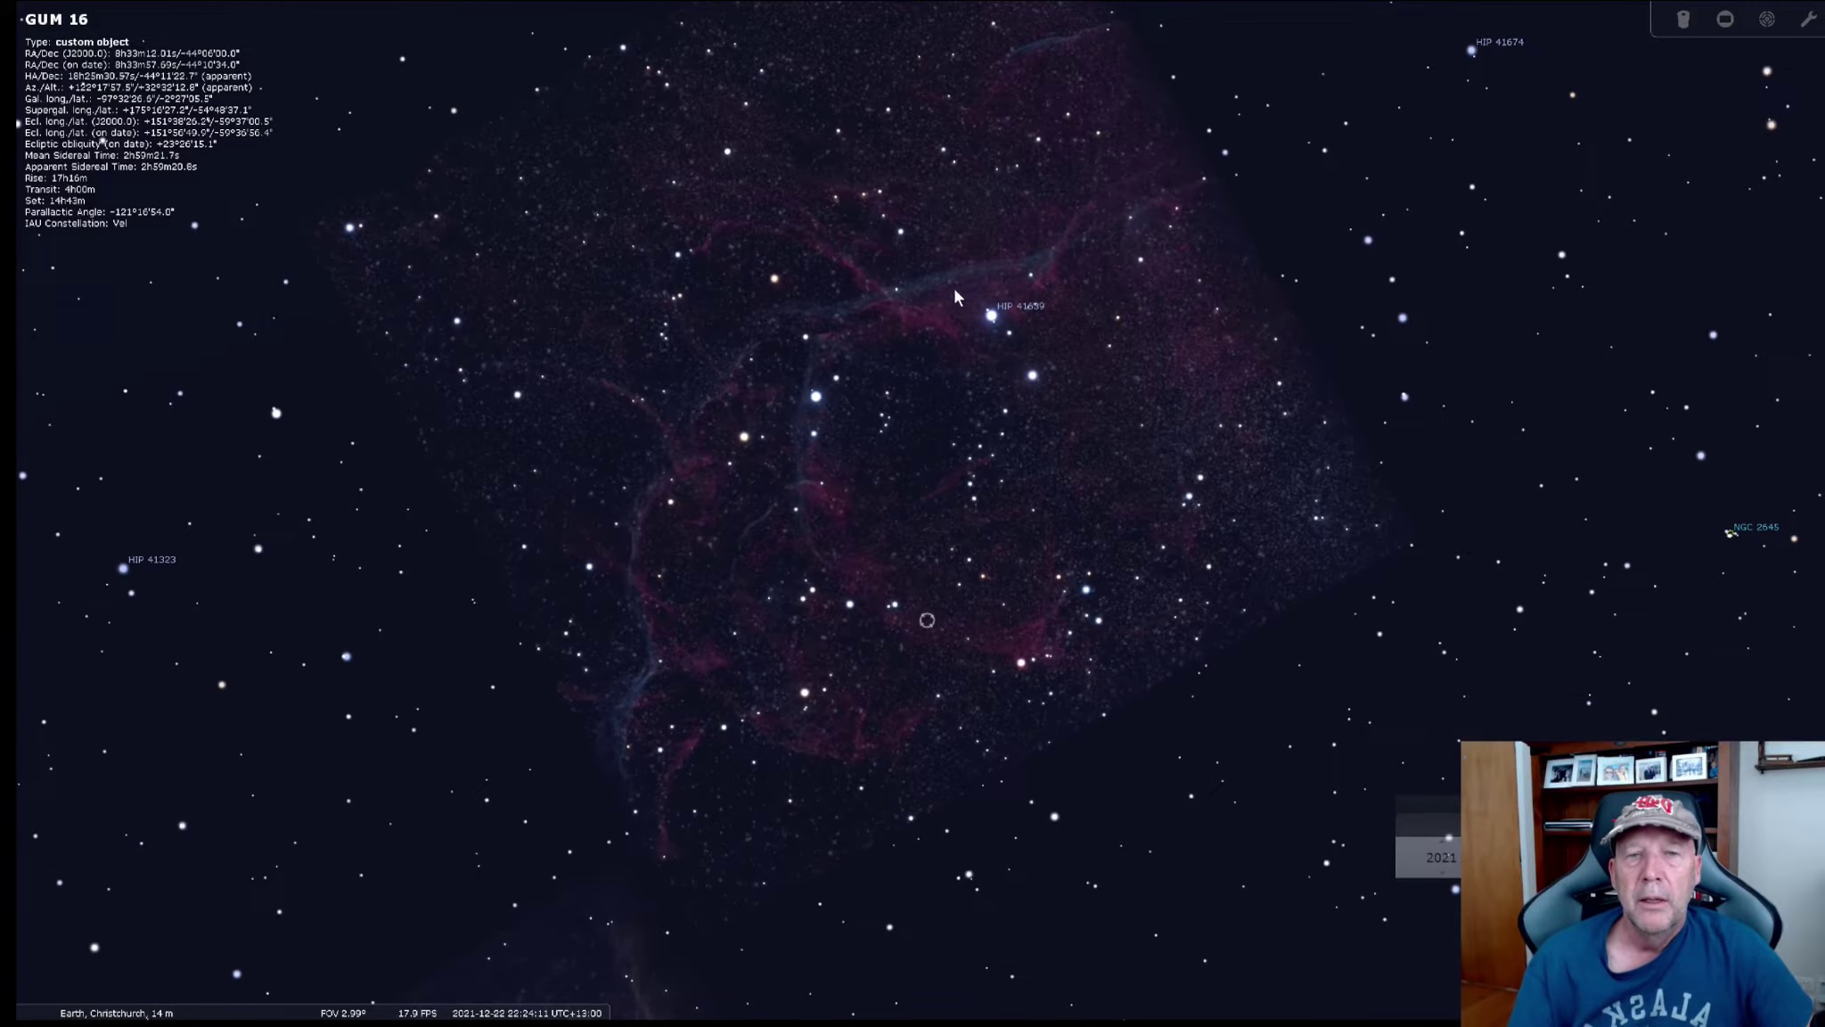
{"action": "scroll", "coordinate": [935, 304], "scroll_direction": "down", "scroll_amount": 1}
{"action": "scroll", "coordinate": [934, 304], "scroll_direction": "down", "scroll_amount": 2}
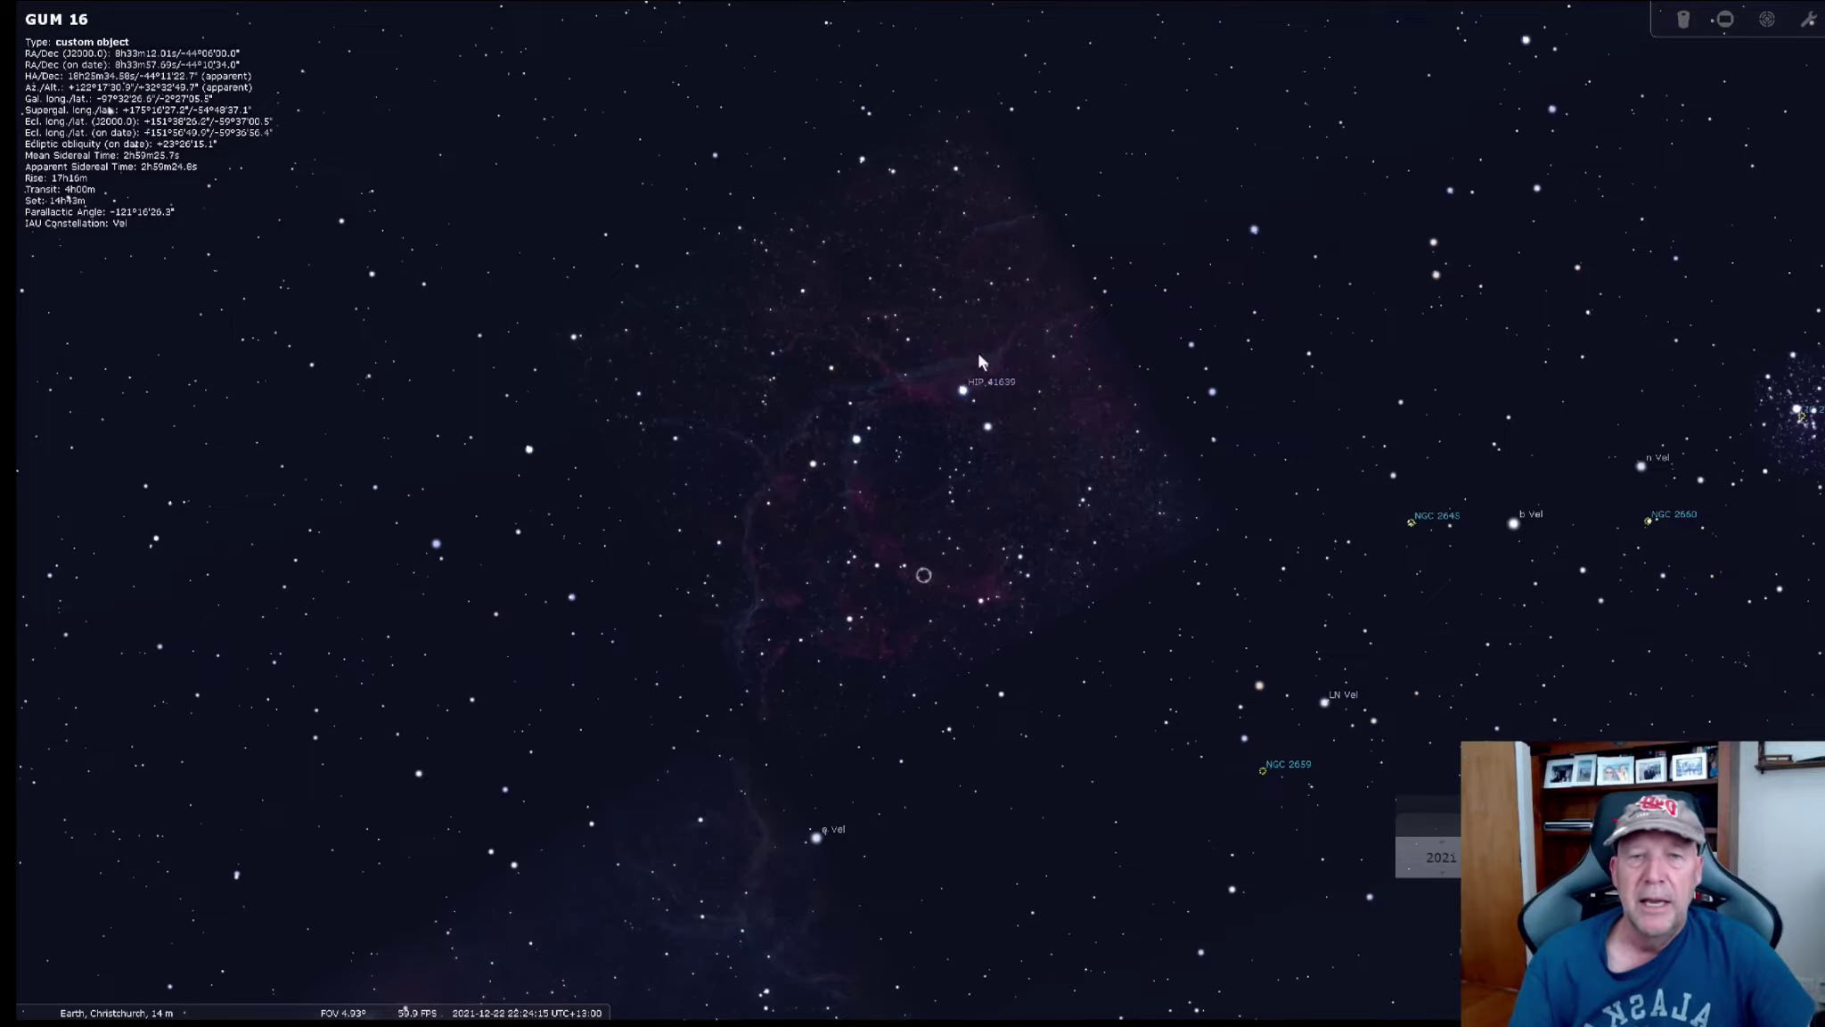
{"action": "scroll", "coordinate": [929, 479], "scroll_direction": "up", "scroll_amount": 4}
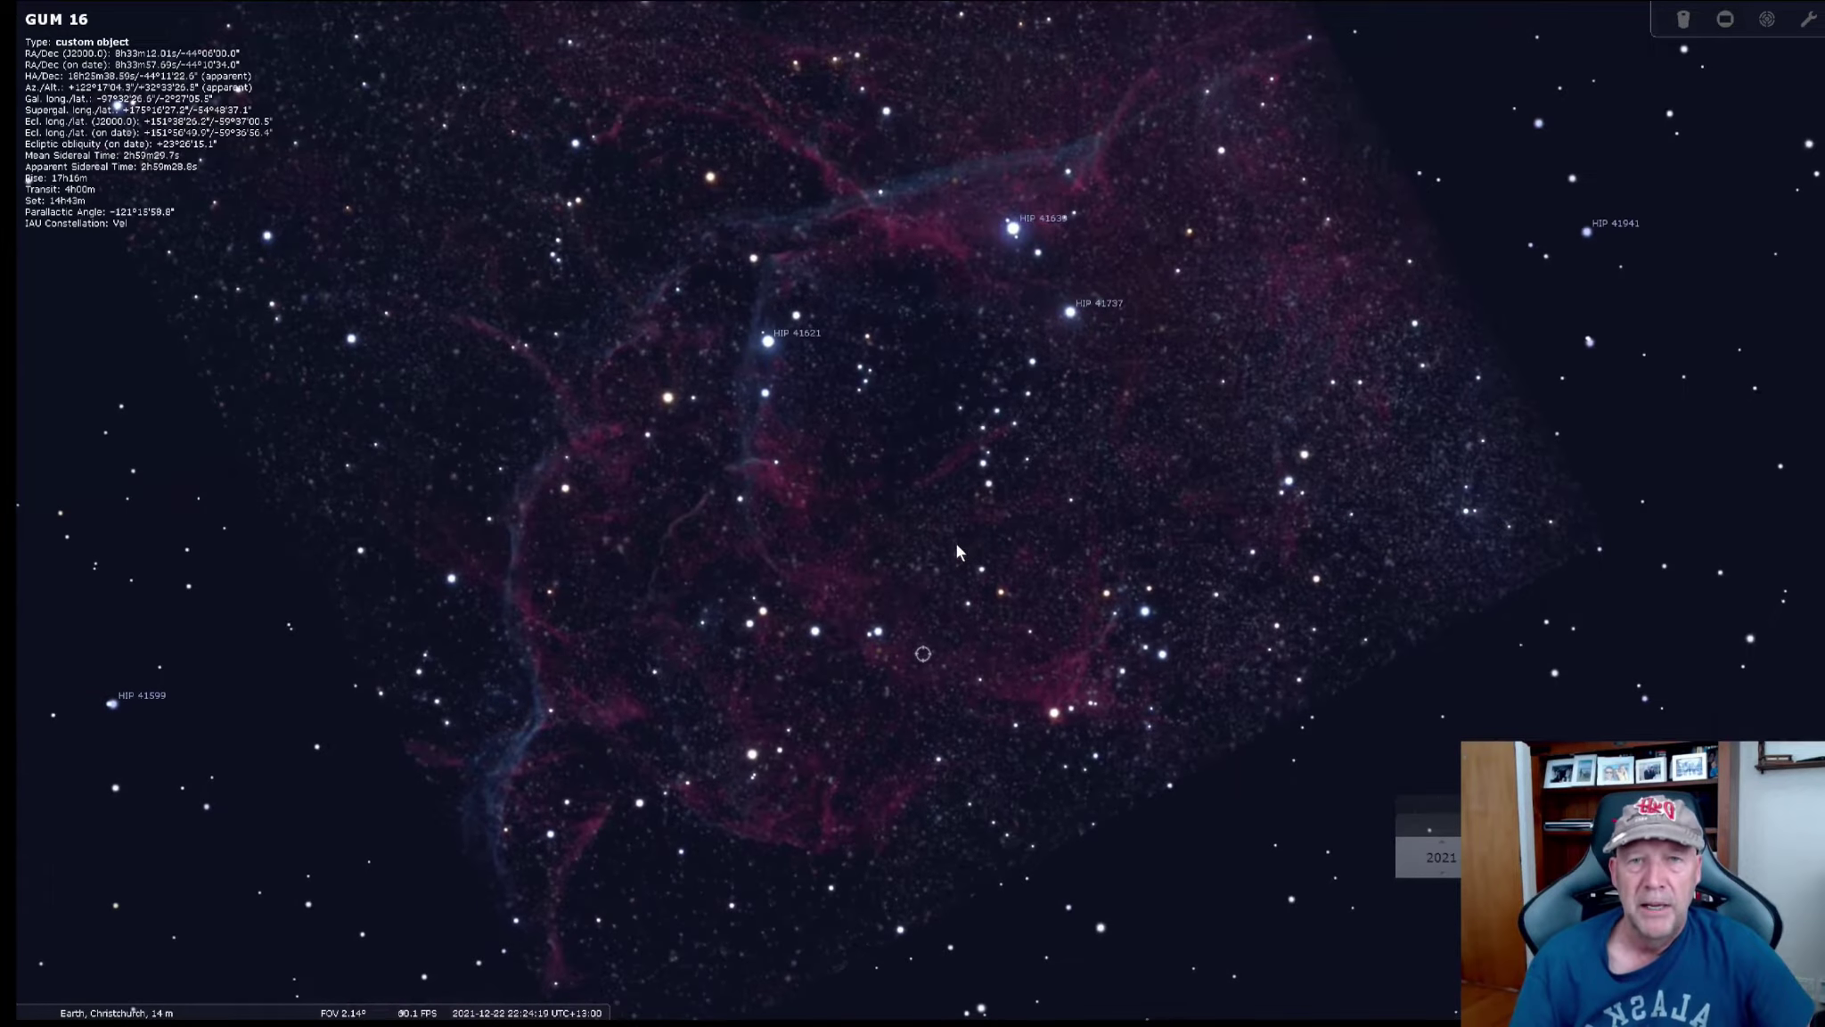
{"action": "scroll", "coordinate": [973, 529], "scroll_direction": "down", "scroll_amount": 1}
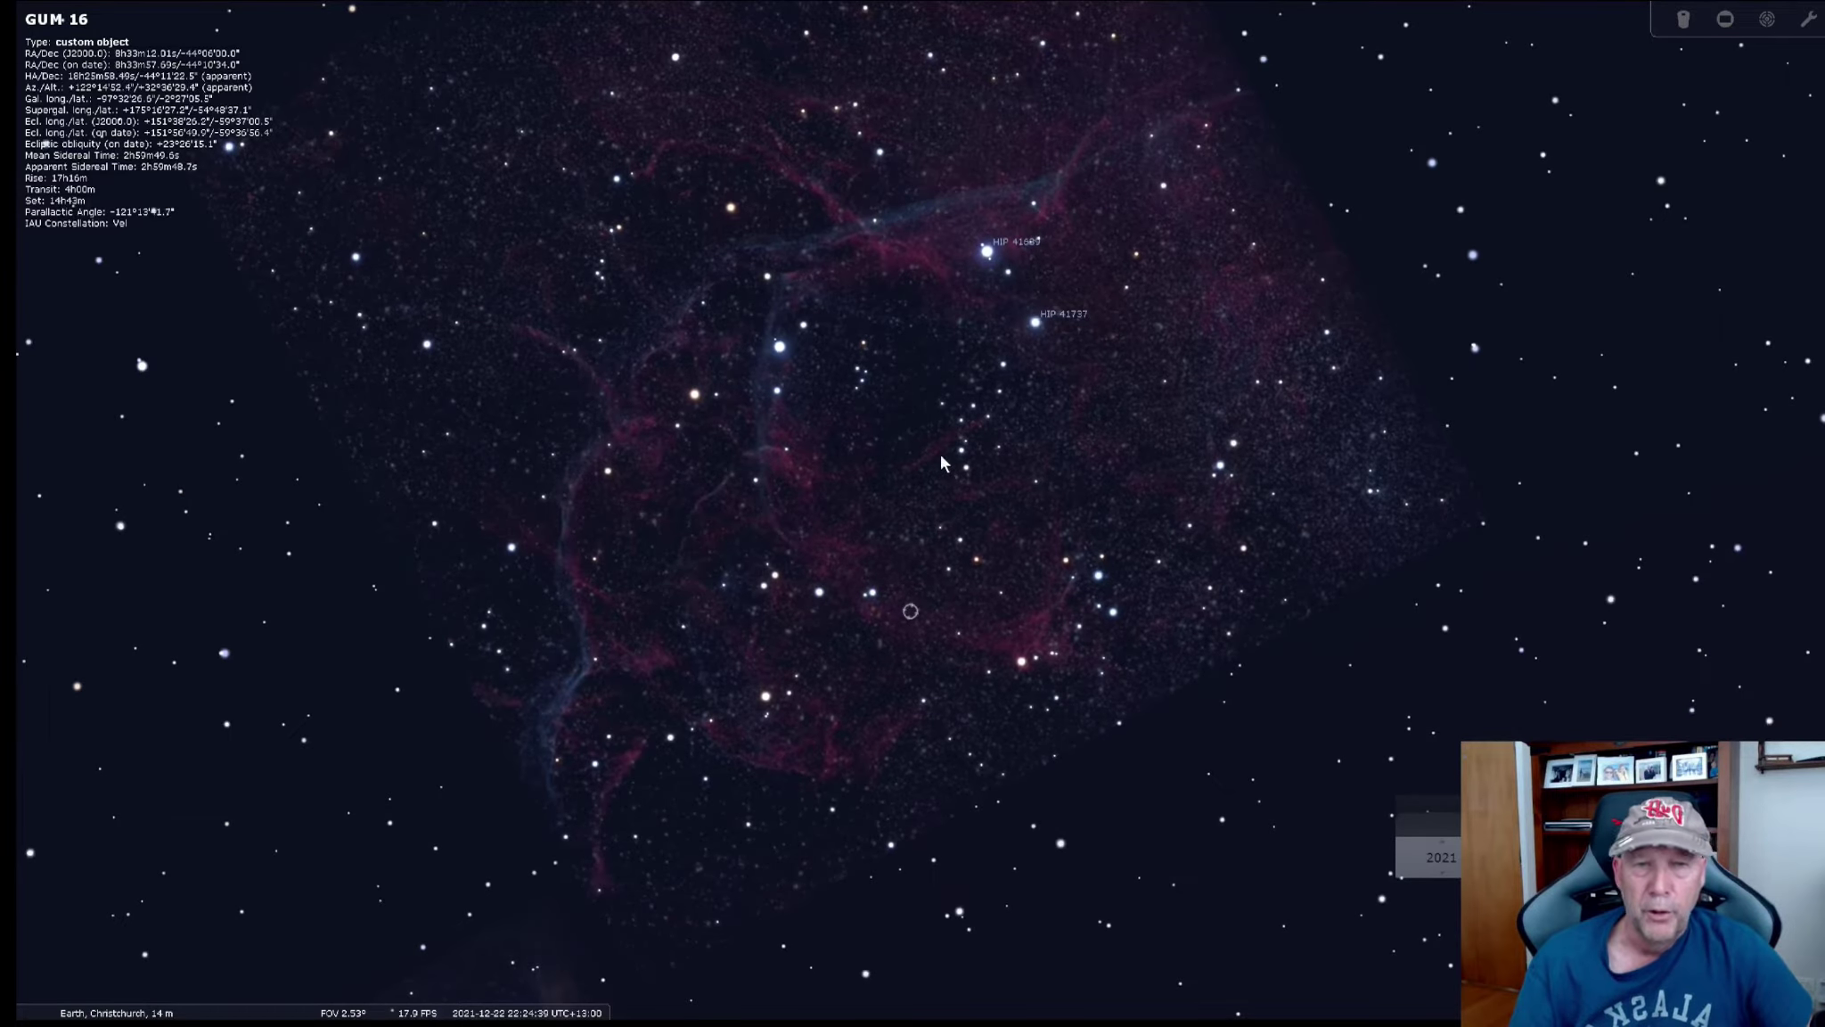
Locate the Pencil Nebula from GUM 16 and enlarge it to inspect its structure
{"action": "scroll", "coordinate": [939, 453], "scroll_direction": "down", "scroll_amount": 3}
{"action": "left_click_drag", "start_coordinate": [1281, 644], "coordinate": [946, 432]}
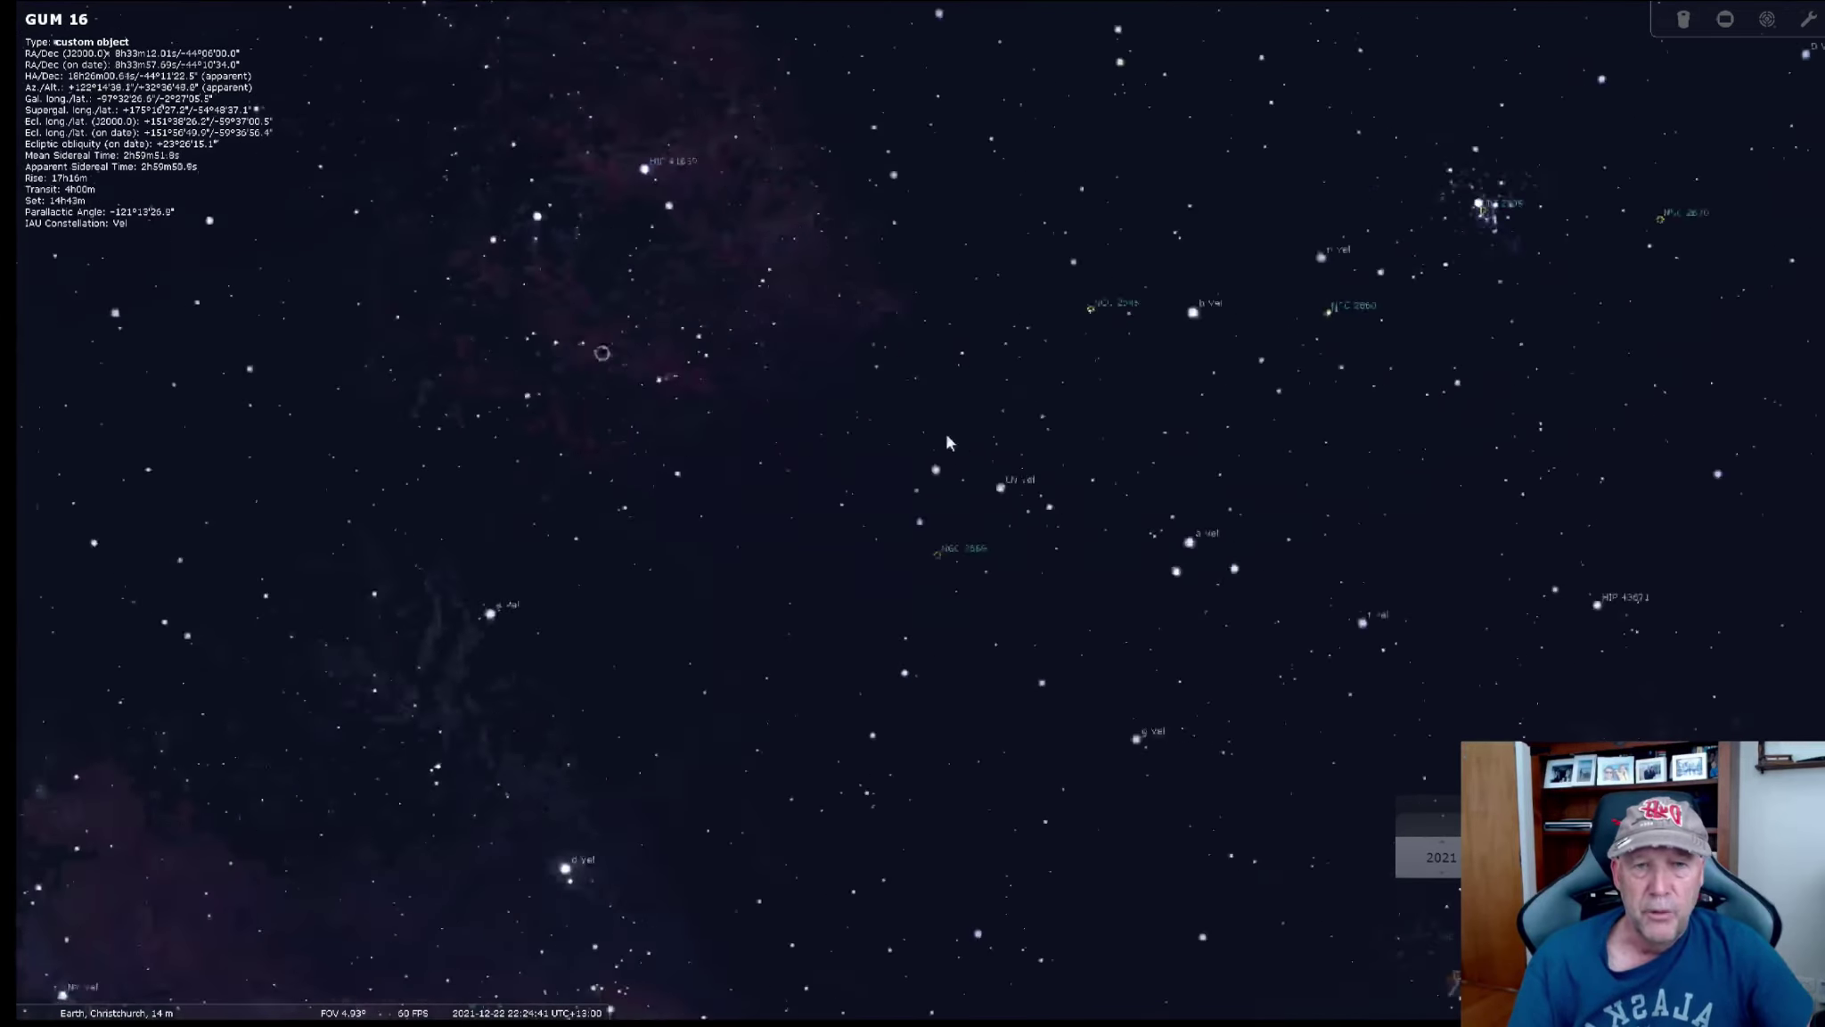
{"action": "left_click_drag", "start_coordinate": [1324, 593], "coordinate": [1058, 422]}
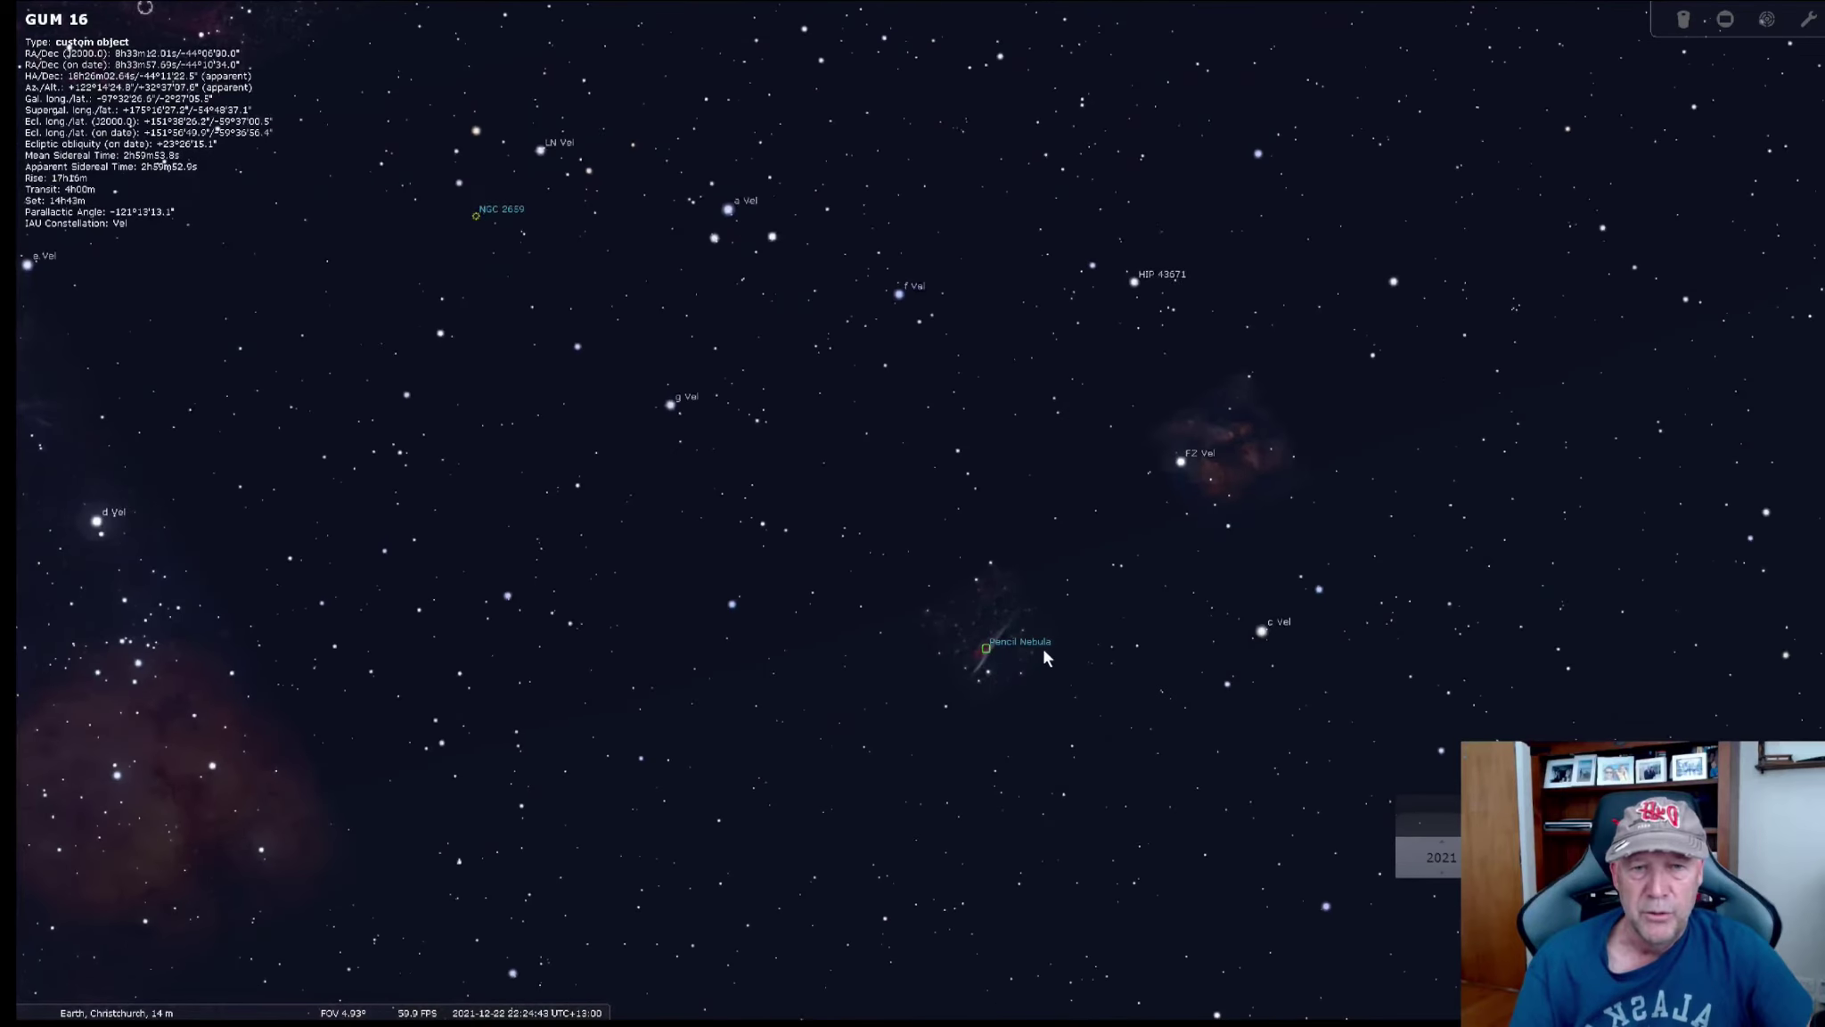
{"action": "scroll", "coordinate": [1028, 640], "scroll_direction": "up", "scroll_amount": 2}
{"action": "left_click_drag", "start_coordinate": [1029, 640], "coordinate": [978, 523]}
{"action": "scroll", "coordinate": [978, 524], "scroll_direction": "up", "scroll_amount": 3}
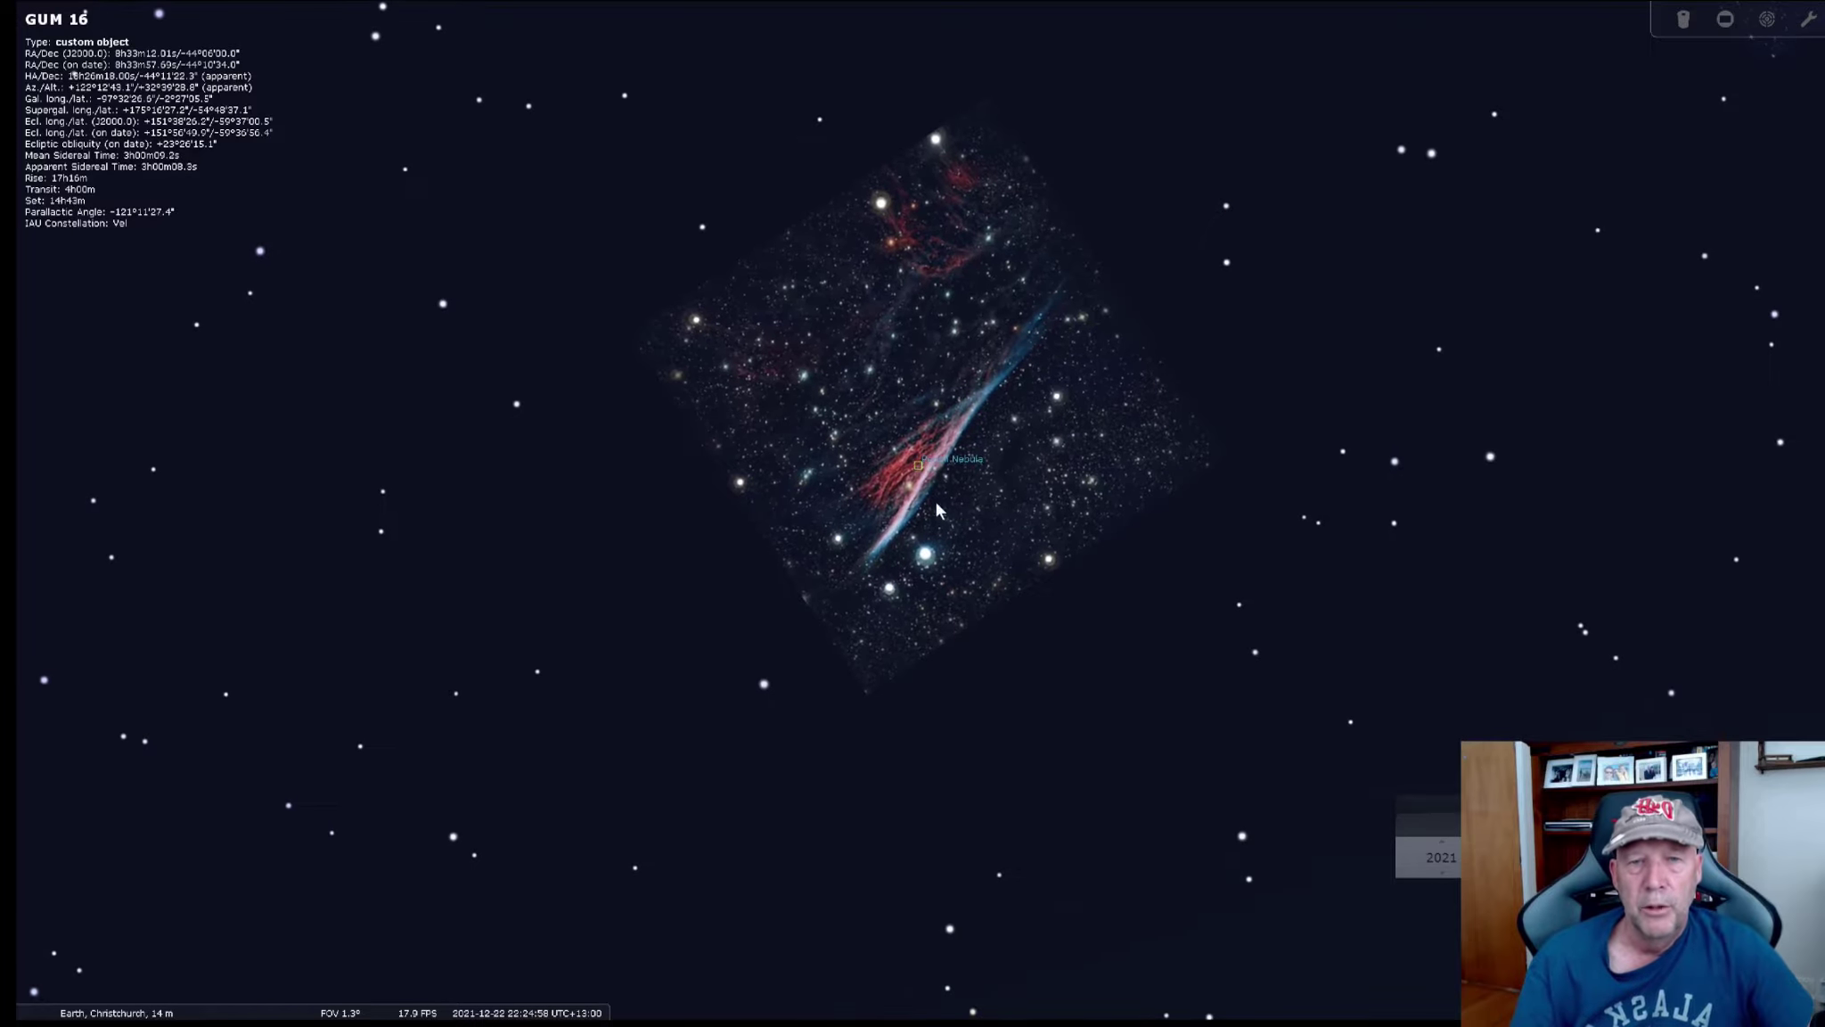
Return from the Pencil Nebula to GUM 16 and show the nebula at close range again
{"action": "scroll", "coordinate": [919, 482], "scroll_direction": "down", "scroll_amount": 3}
{"action": "scroll", "coordinate": [917, 483], "scroll_direction": "down", "scroll_amount": 4}
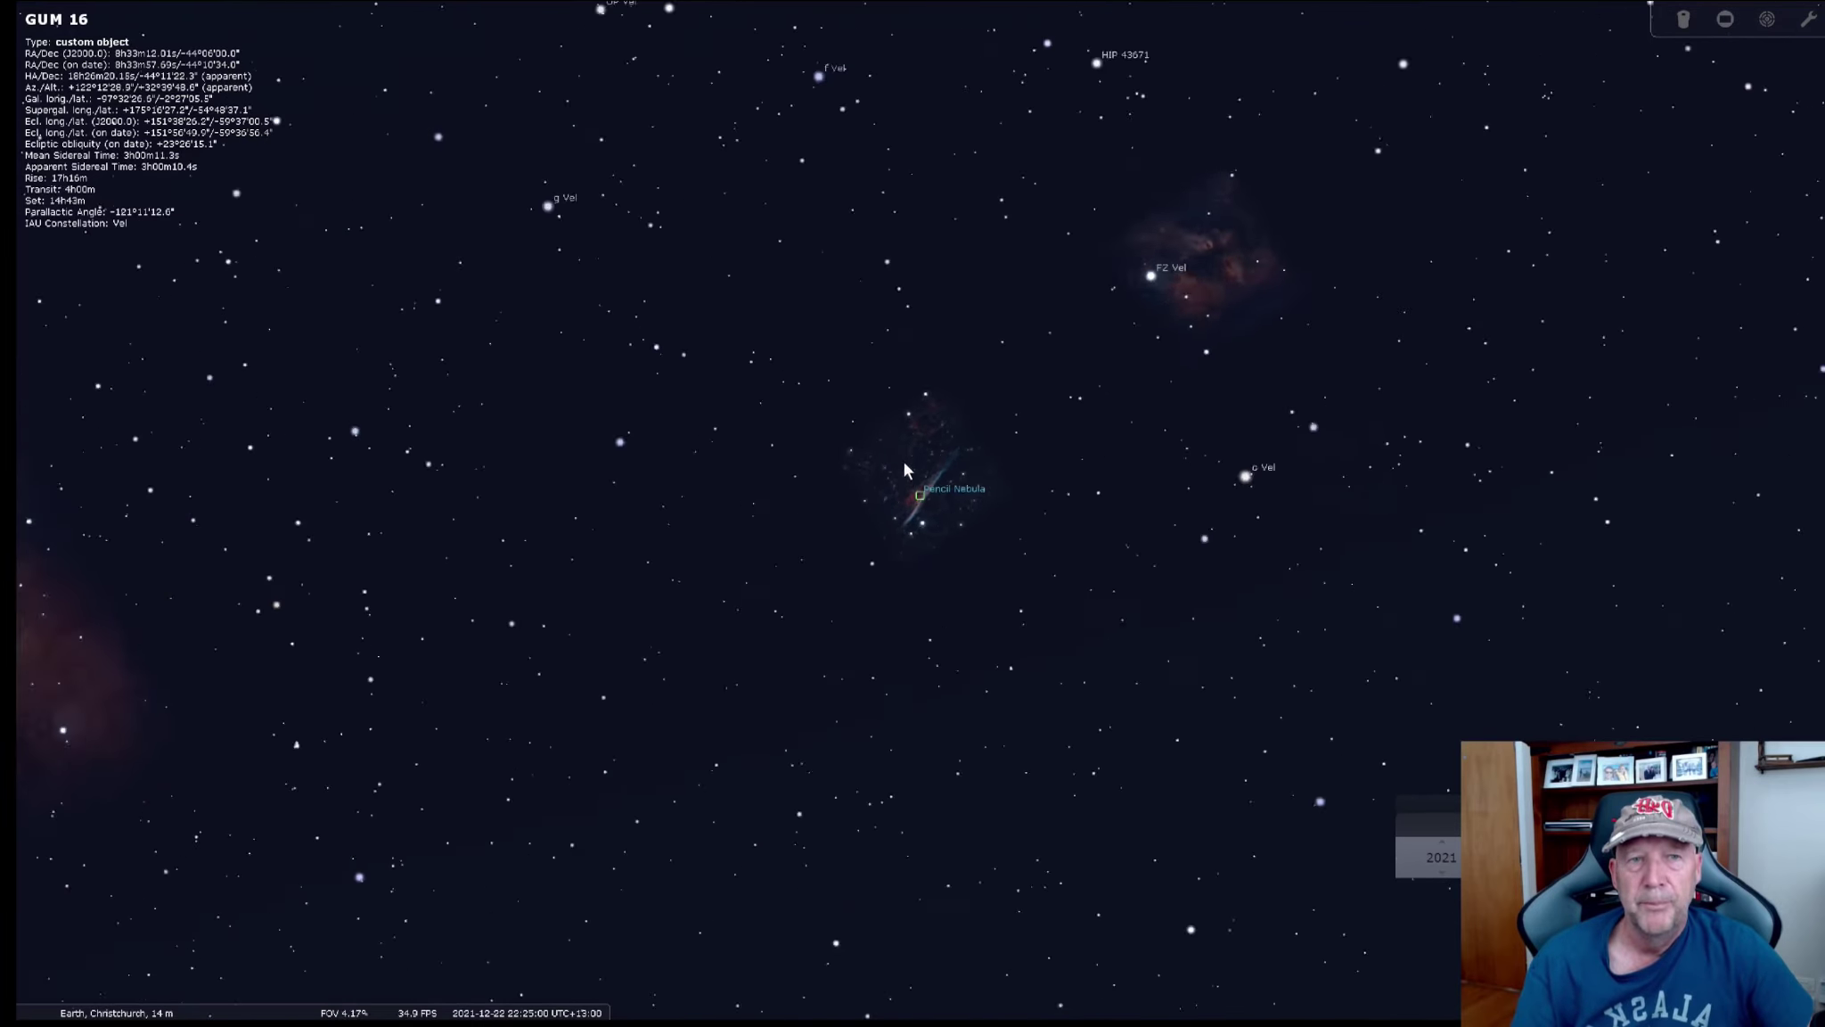
{"action": "left_click_drag", "start_coordinate": [790, 374], "coordinate": [978, 493]}
{"action": "left_click_drag", "start_coordinate": [914, 389], "coordinate": [1071, 565]}
{"action": "scroll", "coordinate": [1080, 452], "scroll_direction": "down", "scroll_amount": 2}
{"action": "left_click_drag", "start_coordinate": [779, 402], "coordinate": [900, 467]}
{"action": "scroll", "coordinate": [899, 455], "scroll_direction": "up", "scroll_amount": 4}
{"action": "mouse_move", "coordinate": [822, 353]}
{"action": "left_mouse_down"}
{"action": "mouse_move", "coordinate": [975, 442]}
{"action": "mouse_move", "coordinate": [1031, 529]}
{"action": "left_mouse_up"}
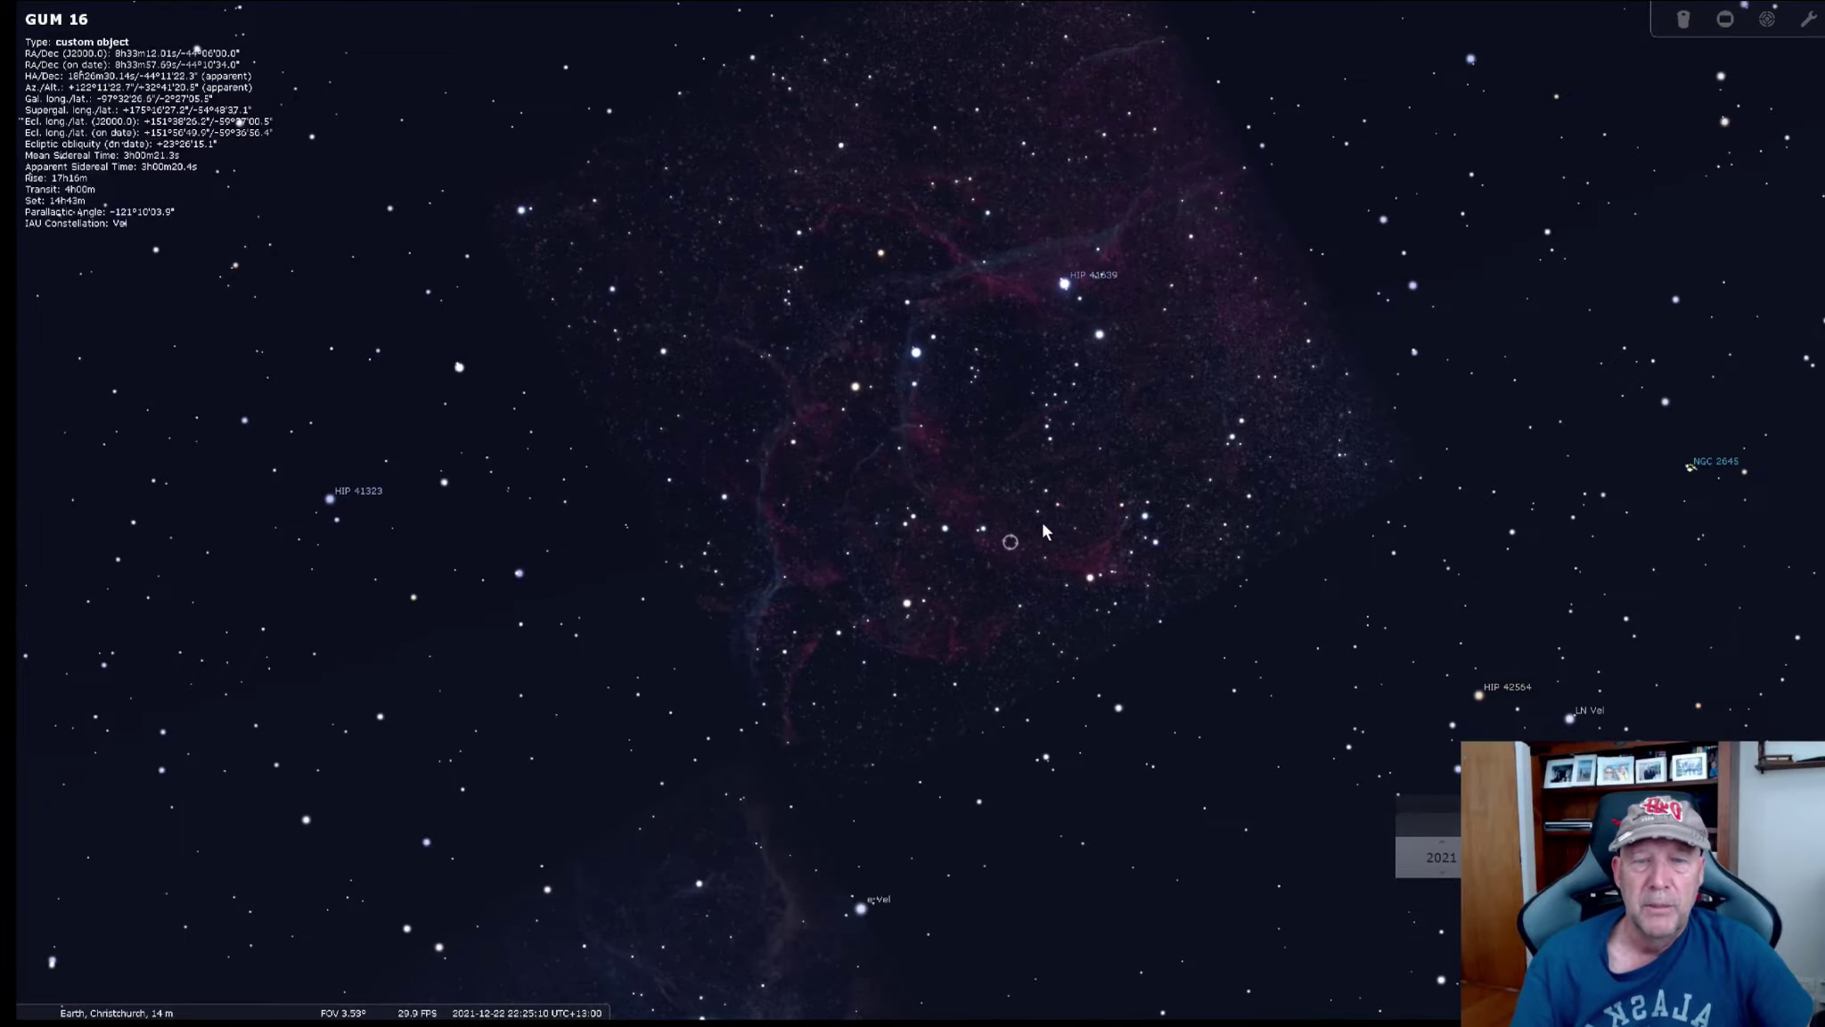
Widen the field of view around GUM 16 to show the surrounding Vela region with its clusters
{"action": "scroll", "coordinate": [1043, 522], "scroll_direction": "down", "scroll_amount": 3}
{"action": "scroll", "coordinate": [1030, 519], "scroll_direction": "down", "scroll_amount": 3}
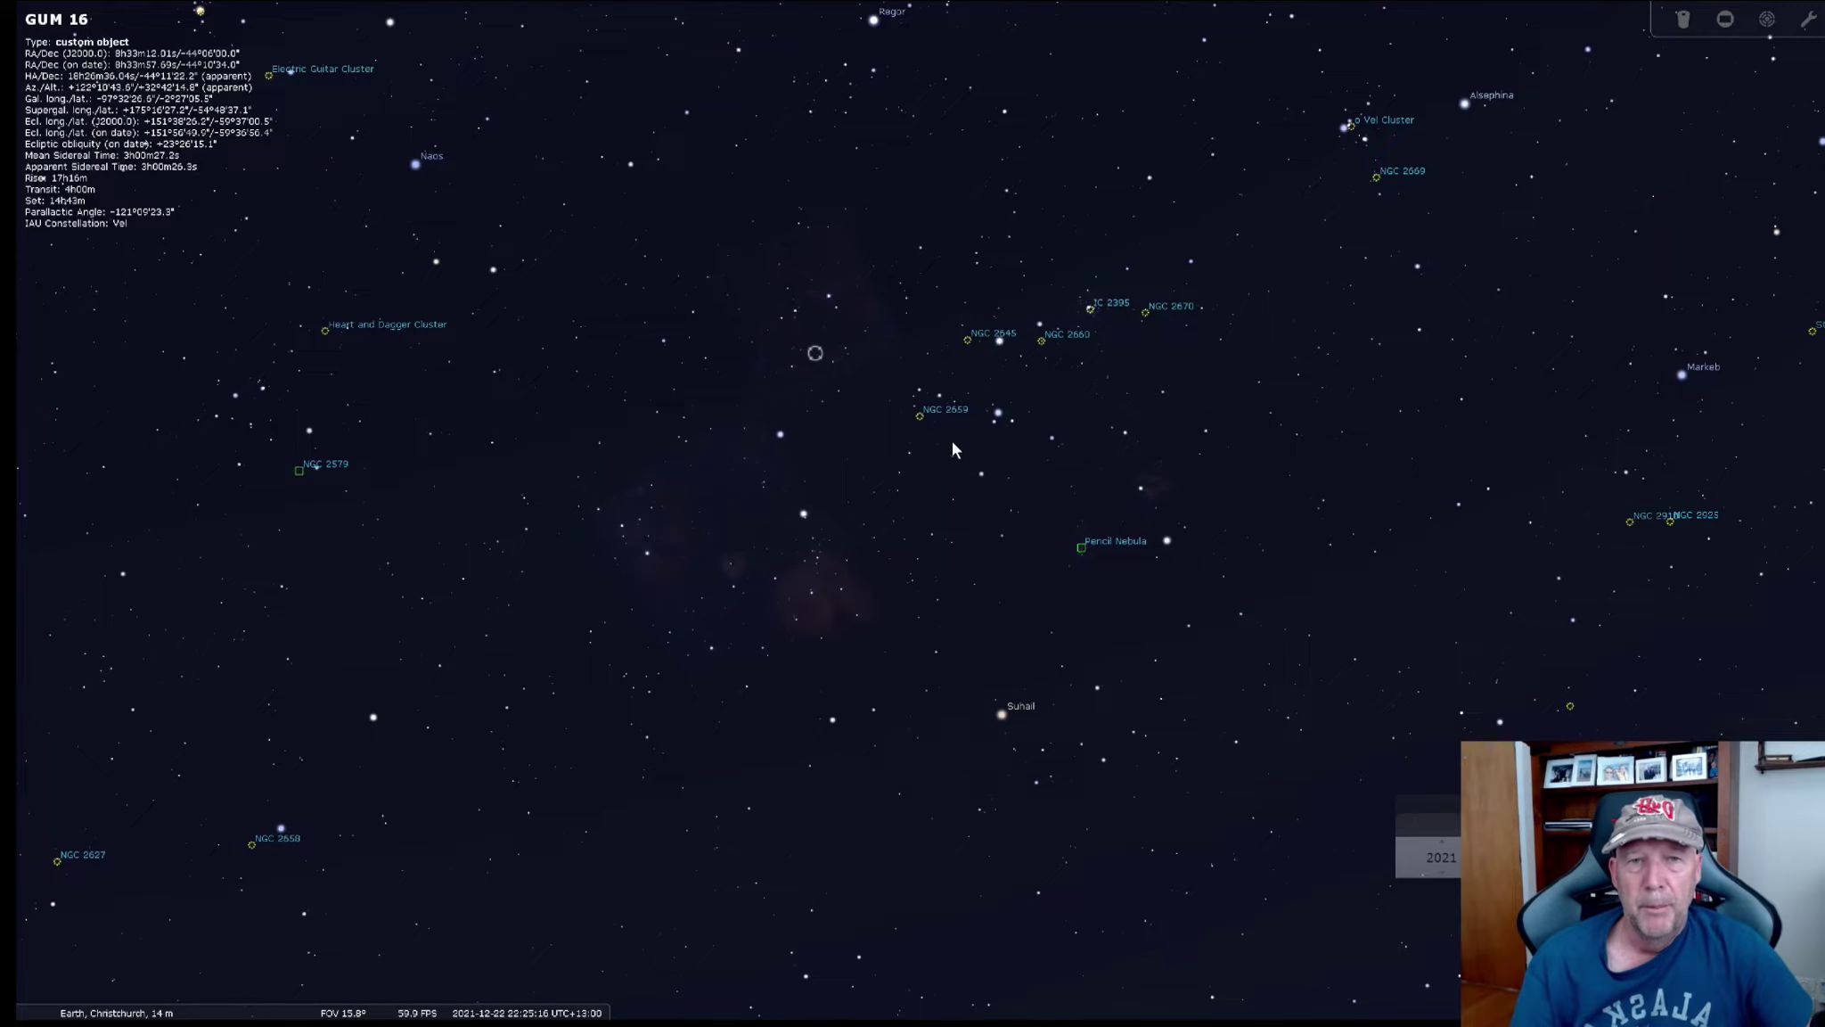
{"action": "scroll", "coordinate": [950, 446], "scroll_direction": "down", "scroll_amount": 3}
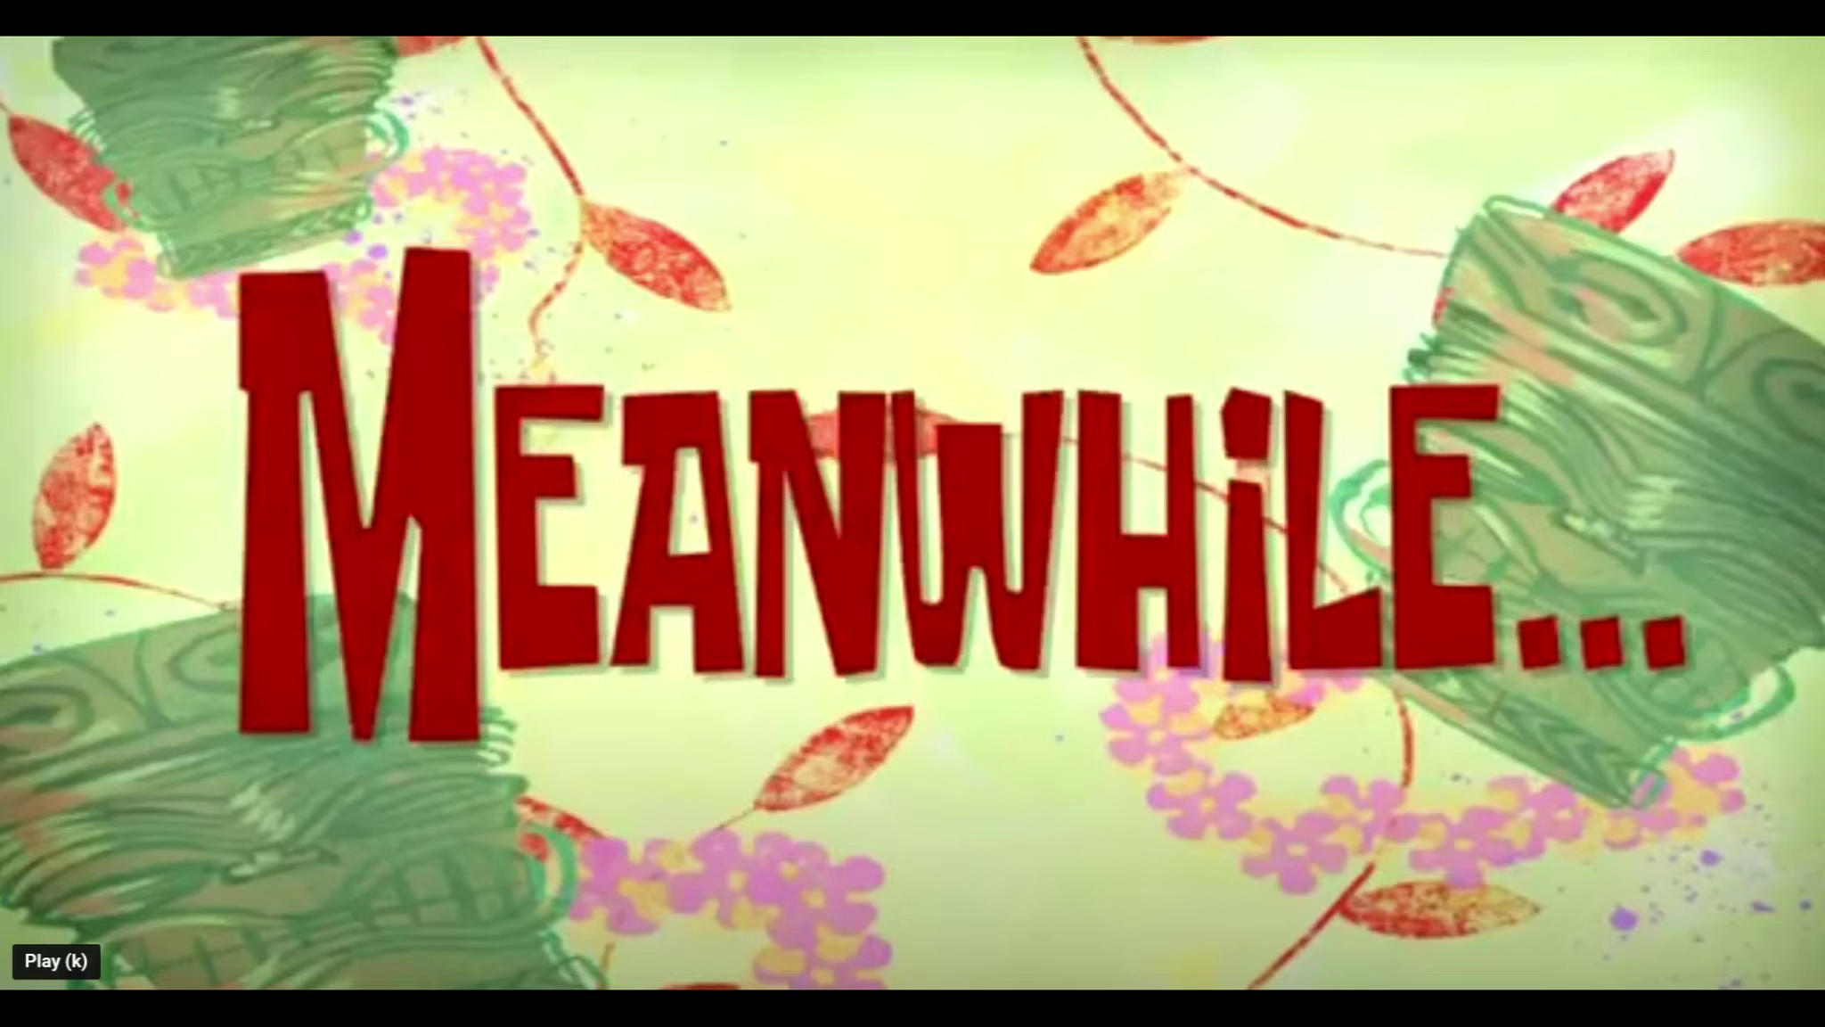
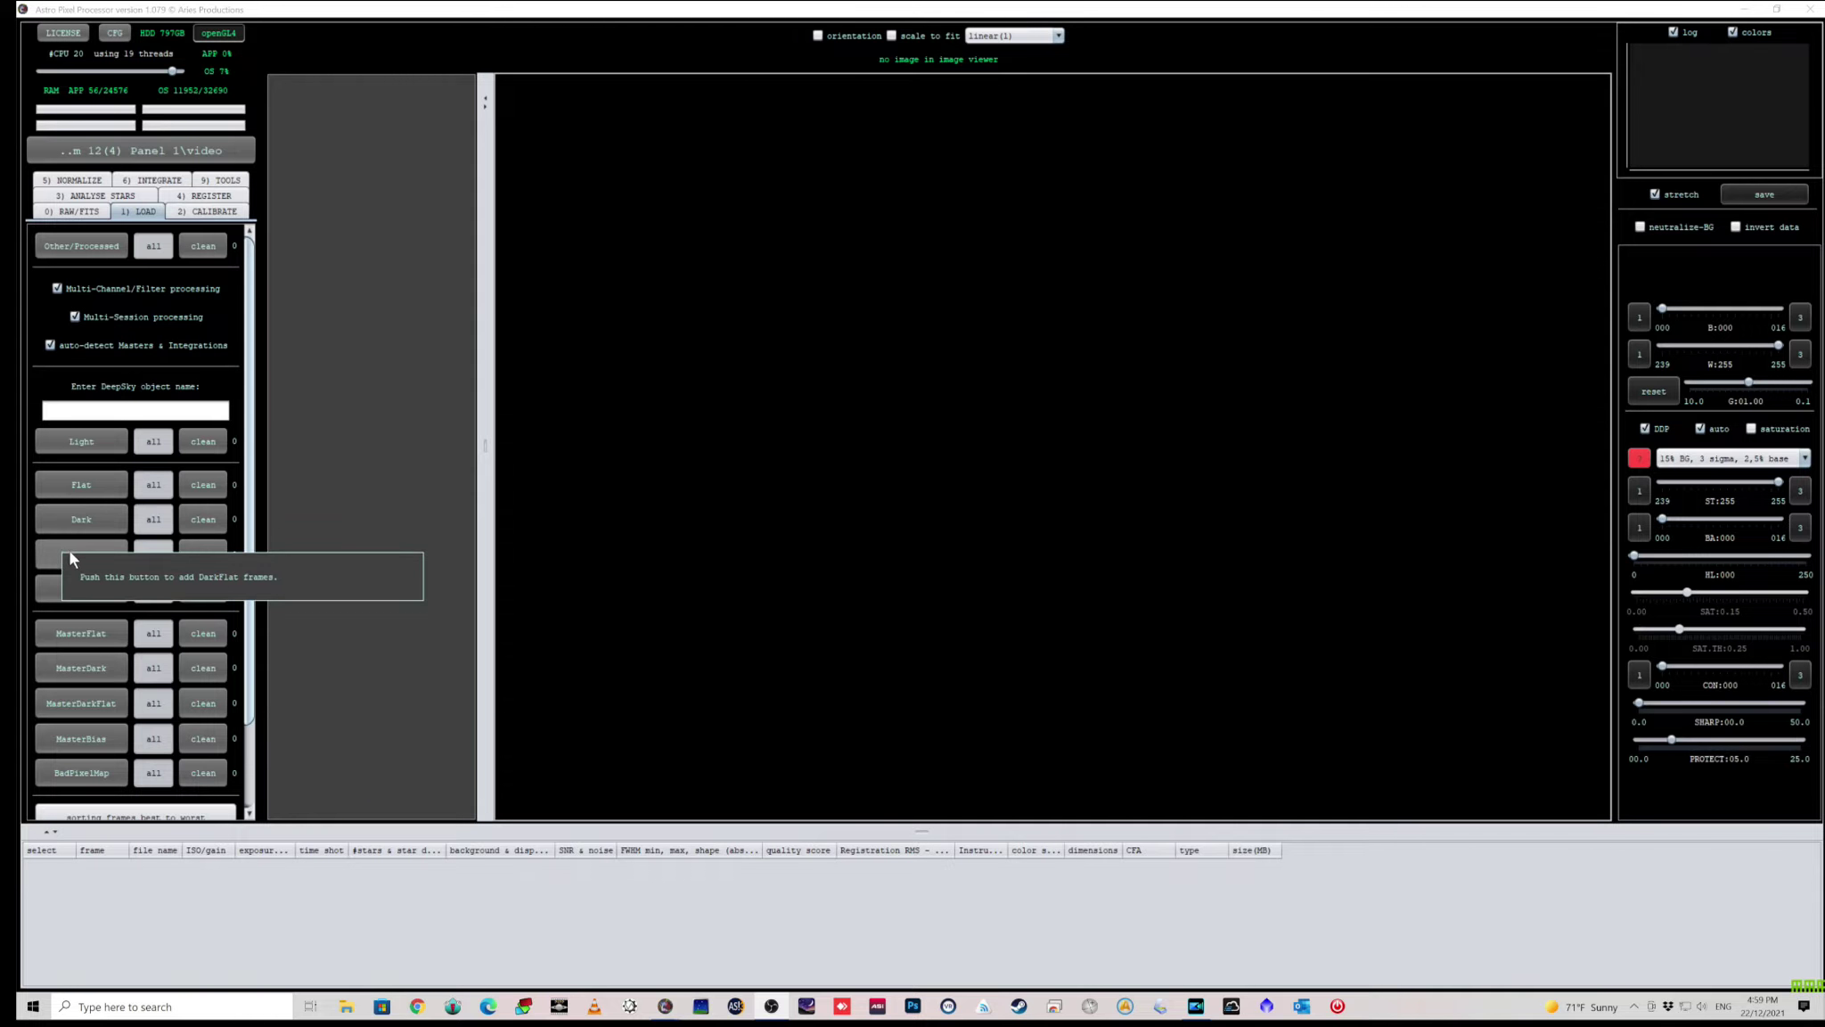
Switch to Astro Pixel Processor and review the calibration settings from MasterBias through to saving calibrated frames
{"action": "left_click", "coordinate": [231, 212]}
{"action": "left_click_drag", "start_coordinate": [250, 284], "coordinate": [269, 629]}
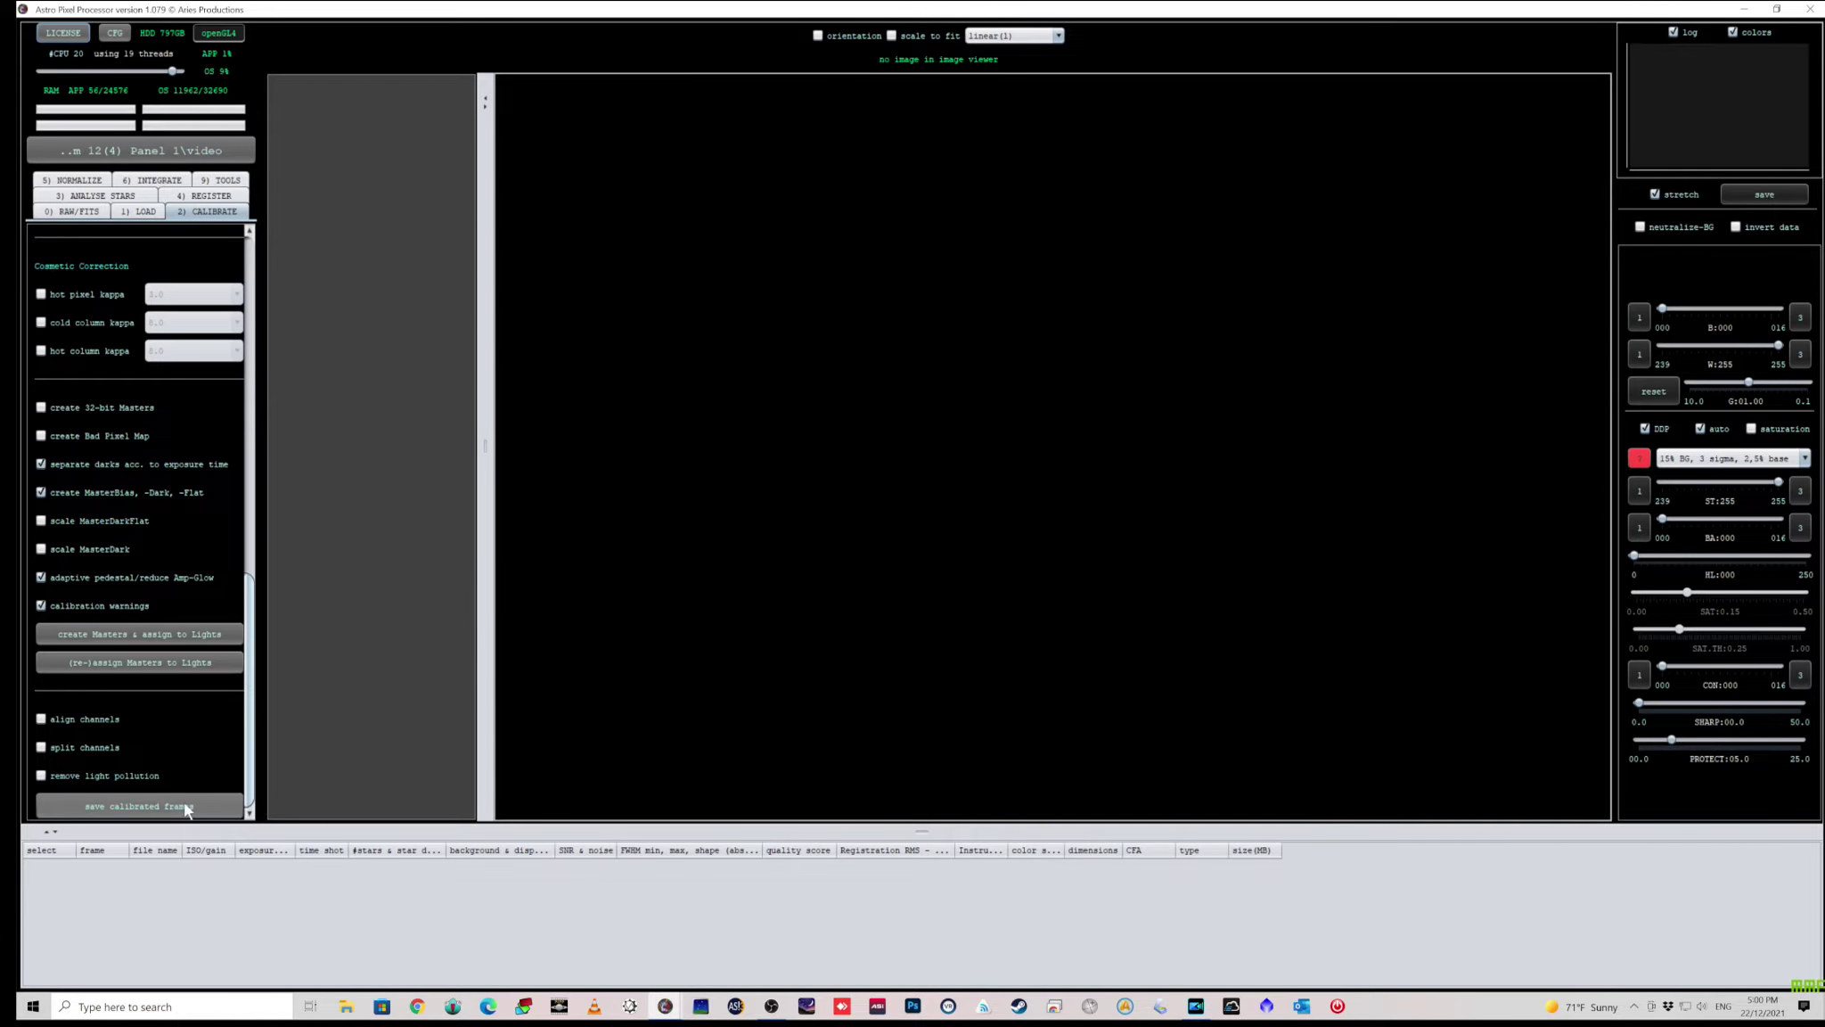
{"action": "left_click_drag", "start_coordinate": [253, 715], "coordinate": [256, 256]}
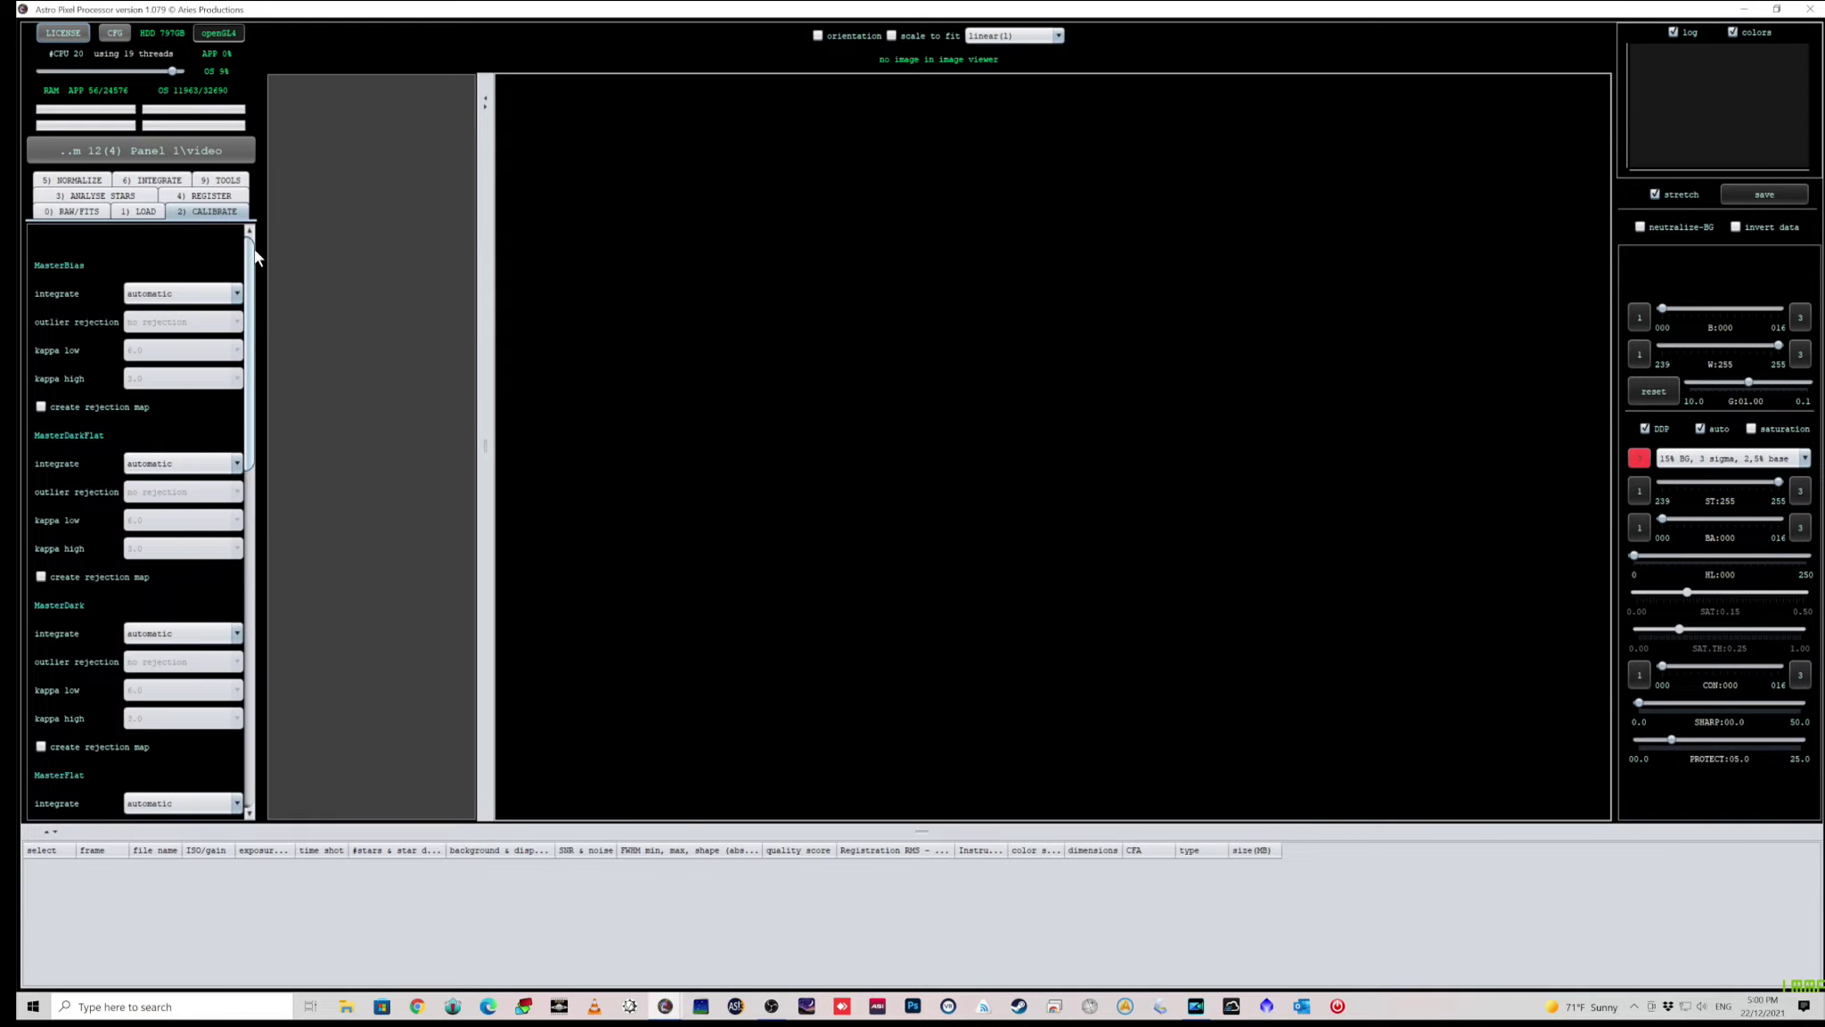
Start loading light frames into the project and browse to the NINA folder
{"action": "left_click", "coordinate": [145, 213]}
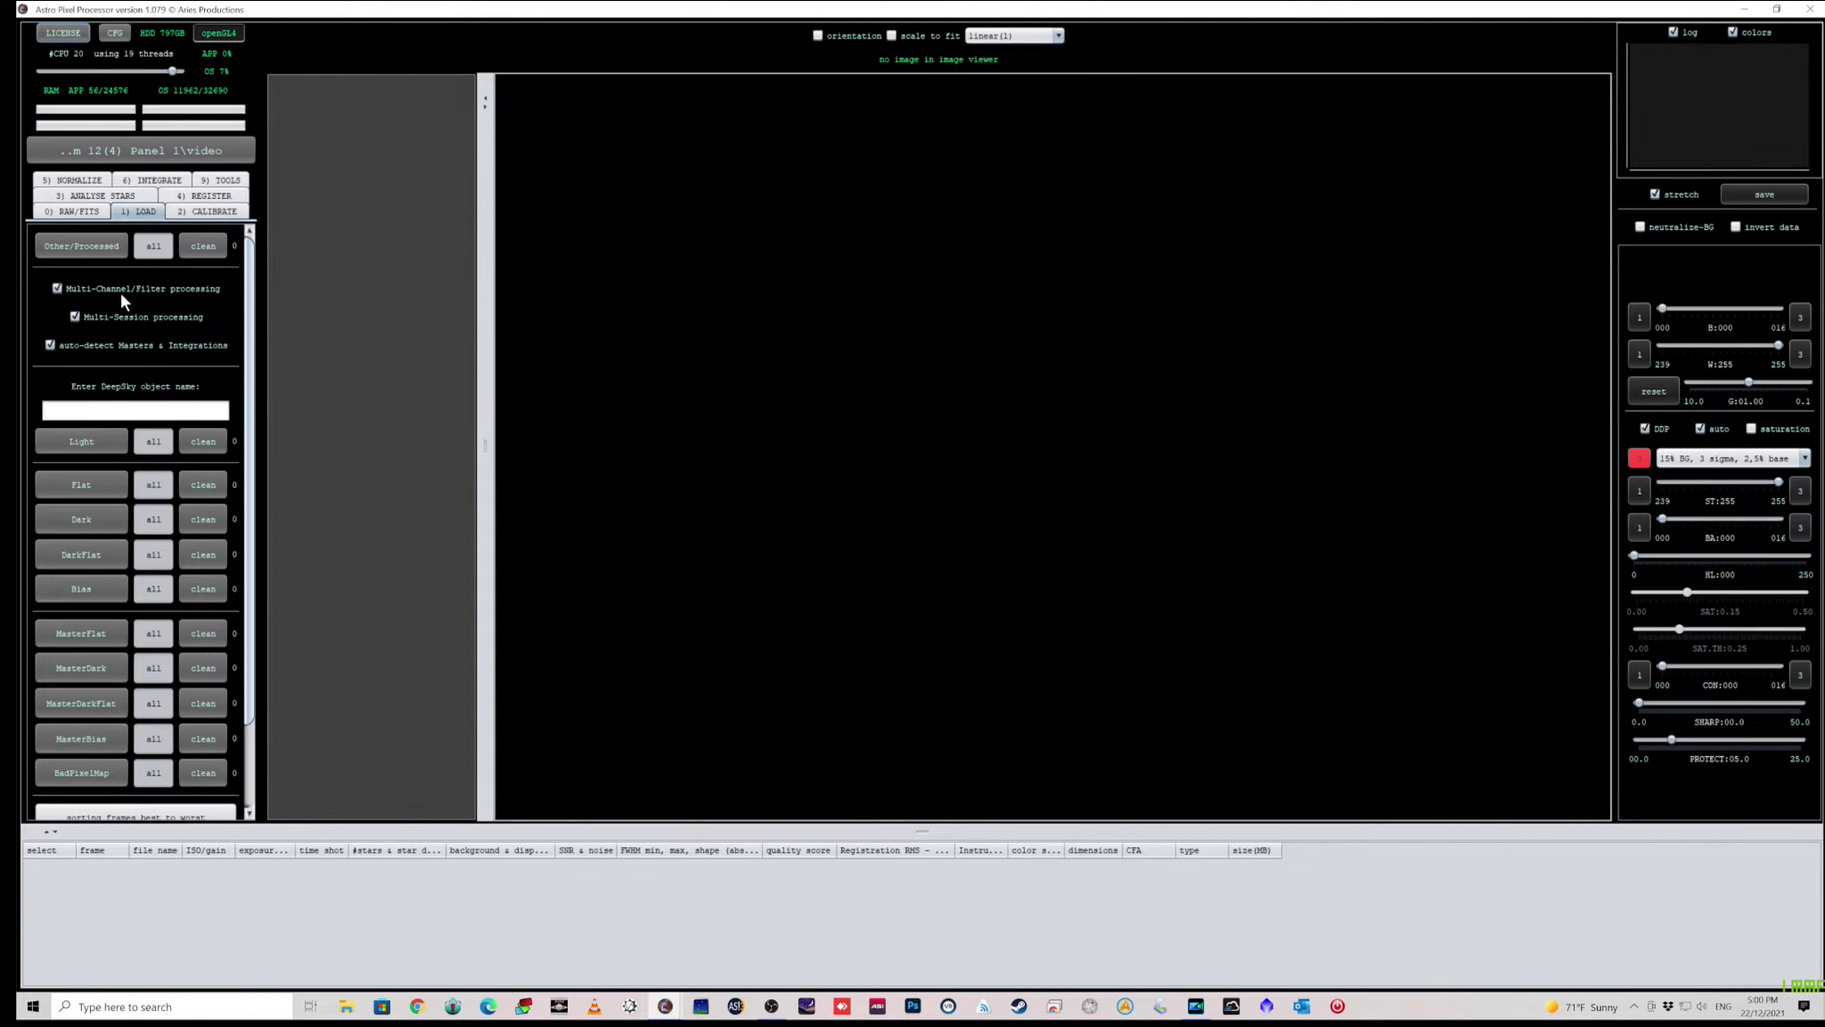
{"action": "left_click", "coordinate": [91, 428]}
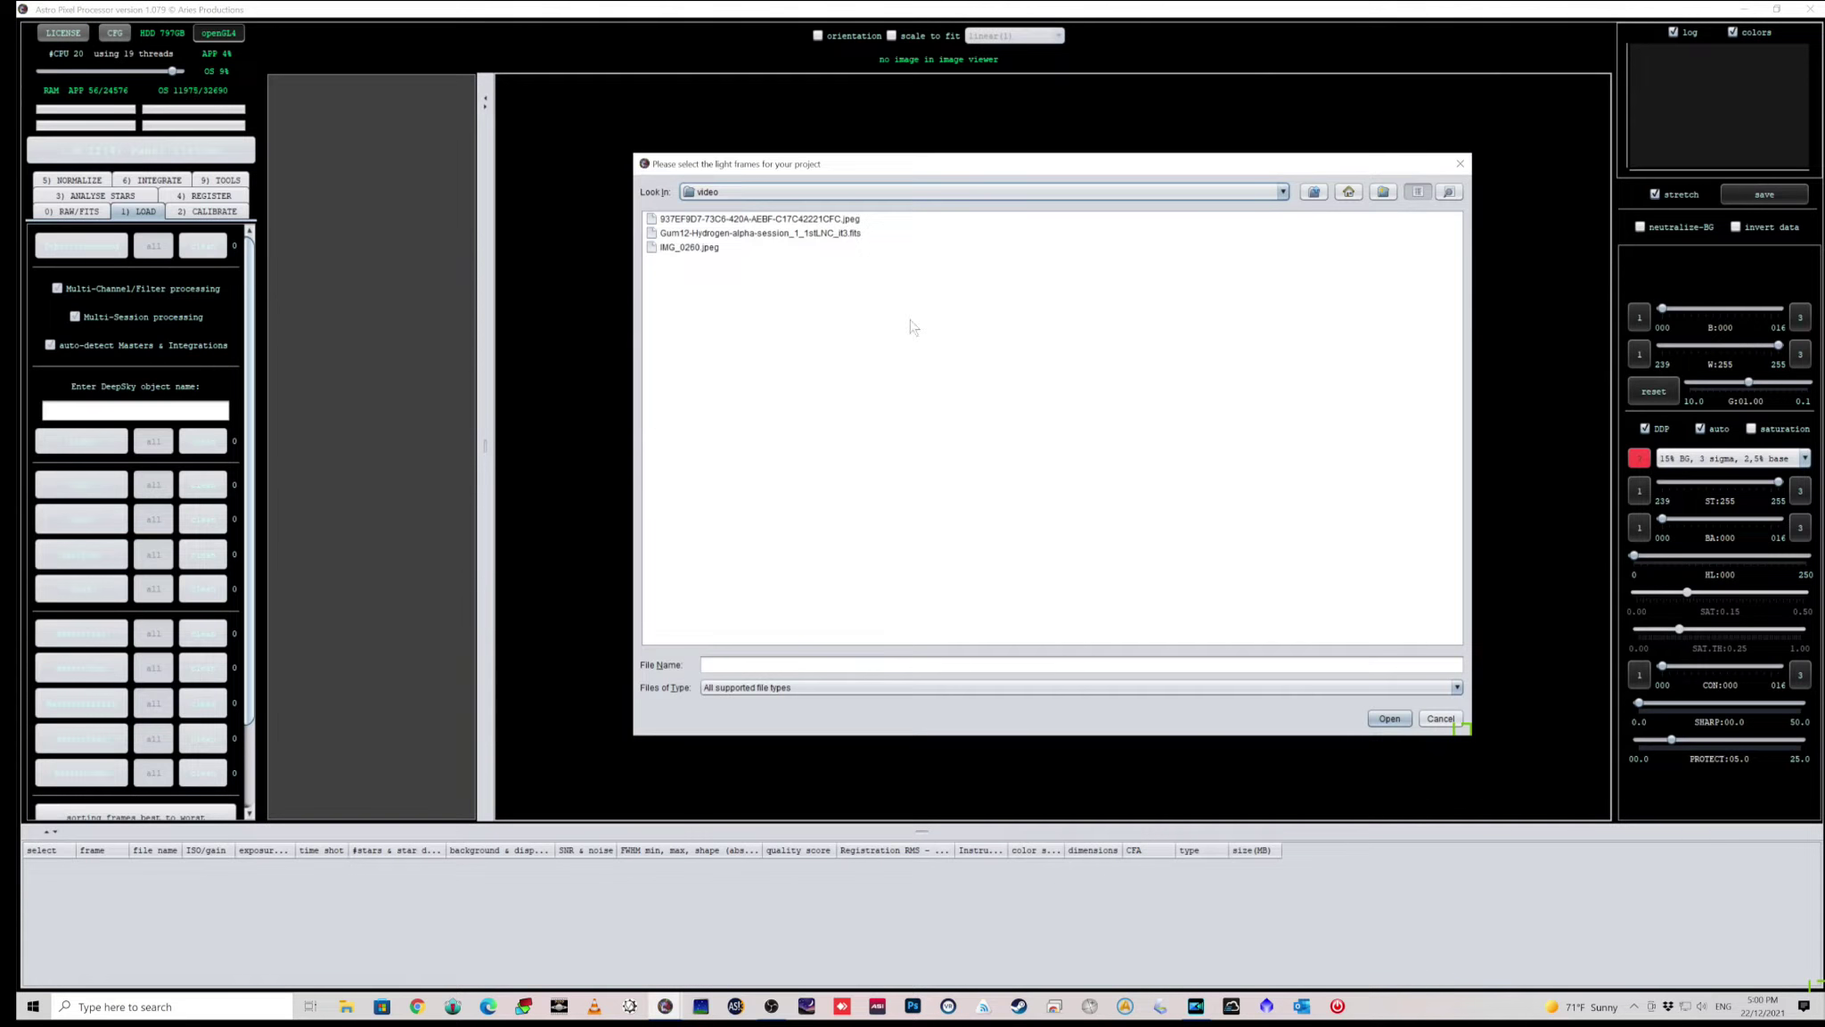
{"action": "left_click", "coordinate": [1284, 193]}
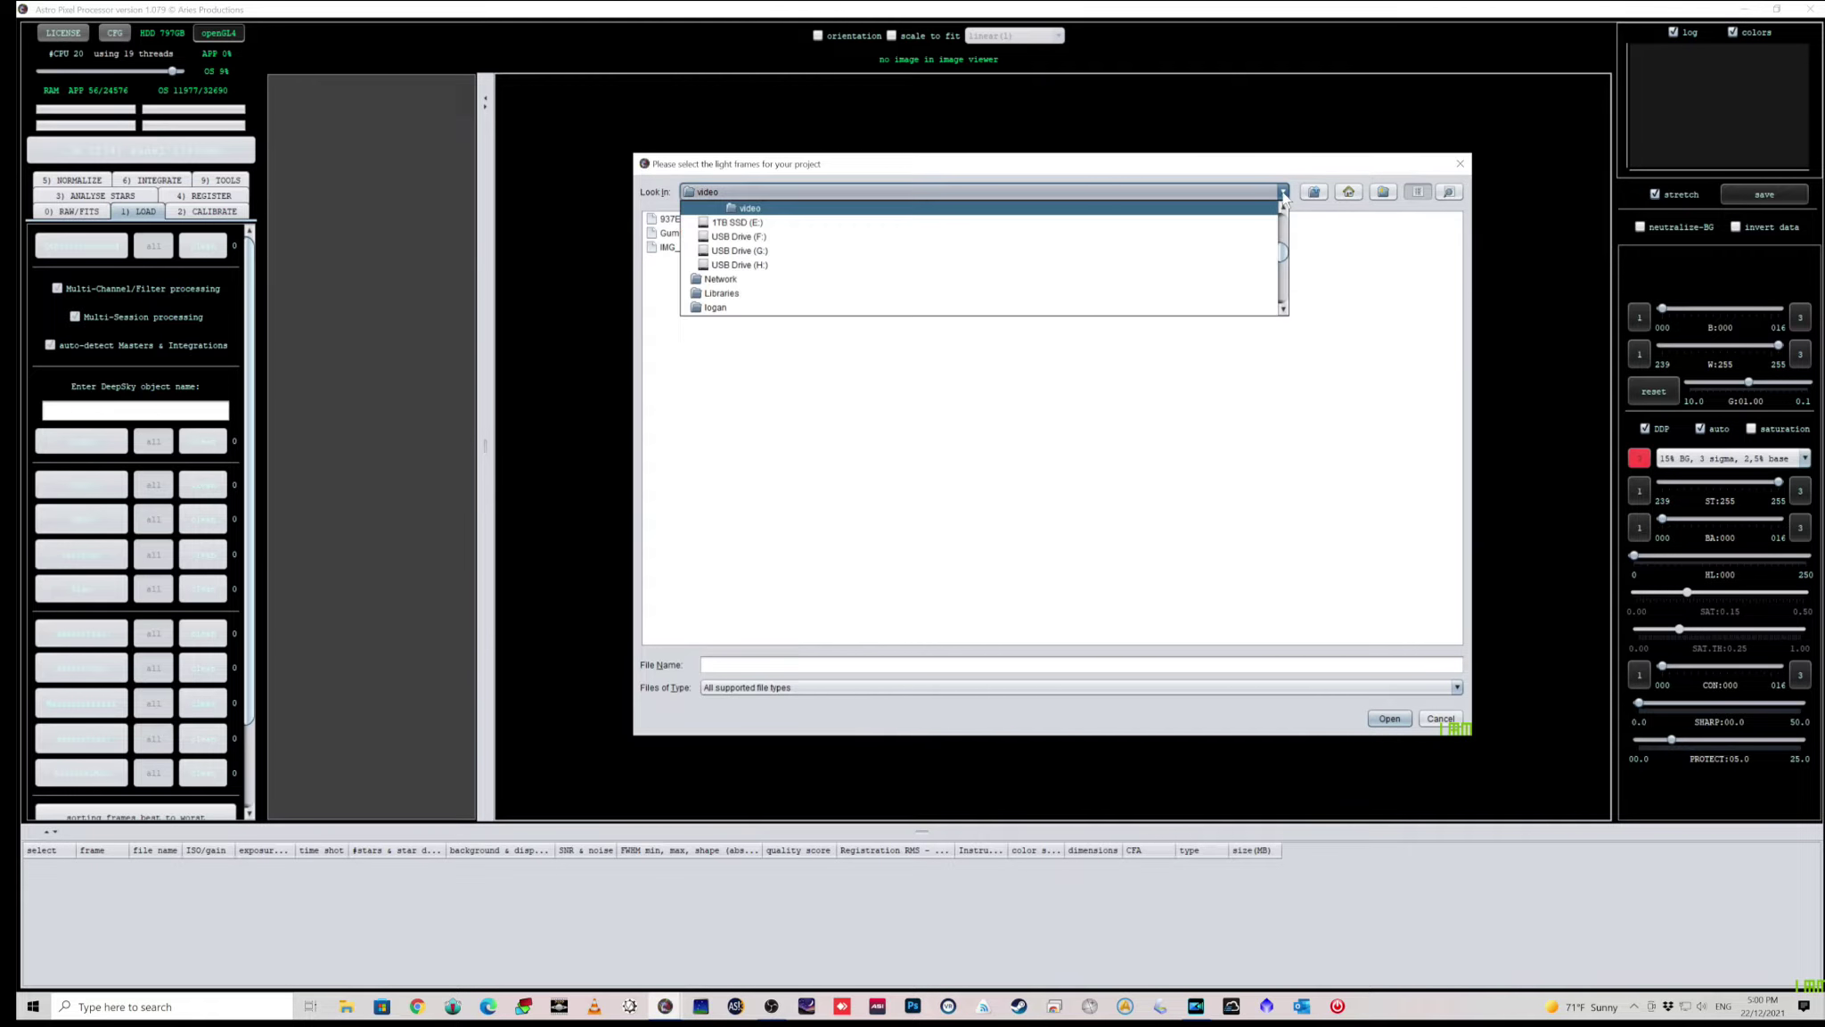
{"action": "left_click", "coordinate": [1283, 207]}
{"action": "left_click", "coordinate": [1283, 207]}
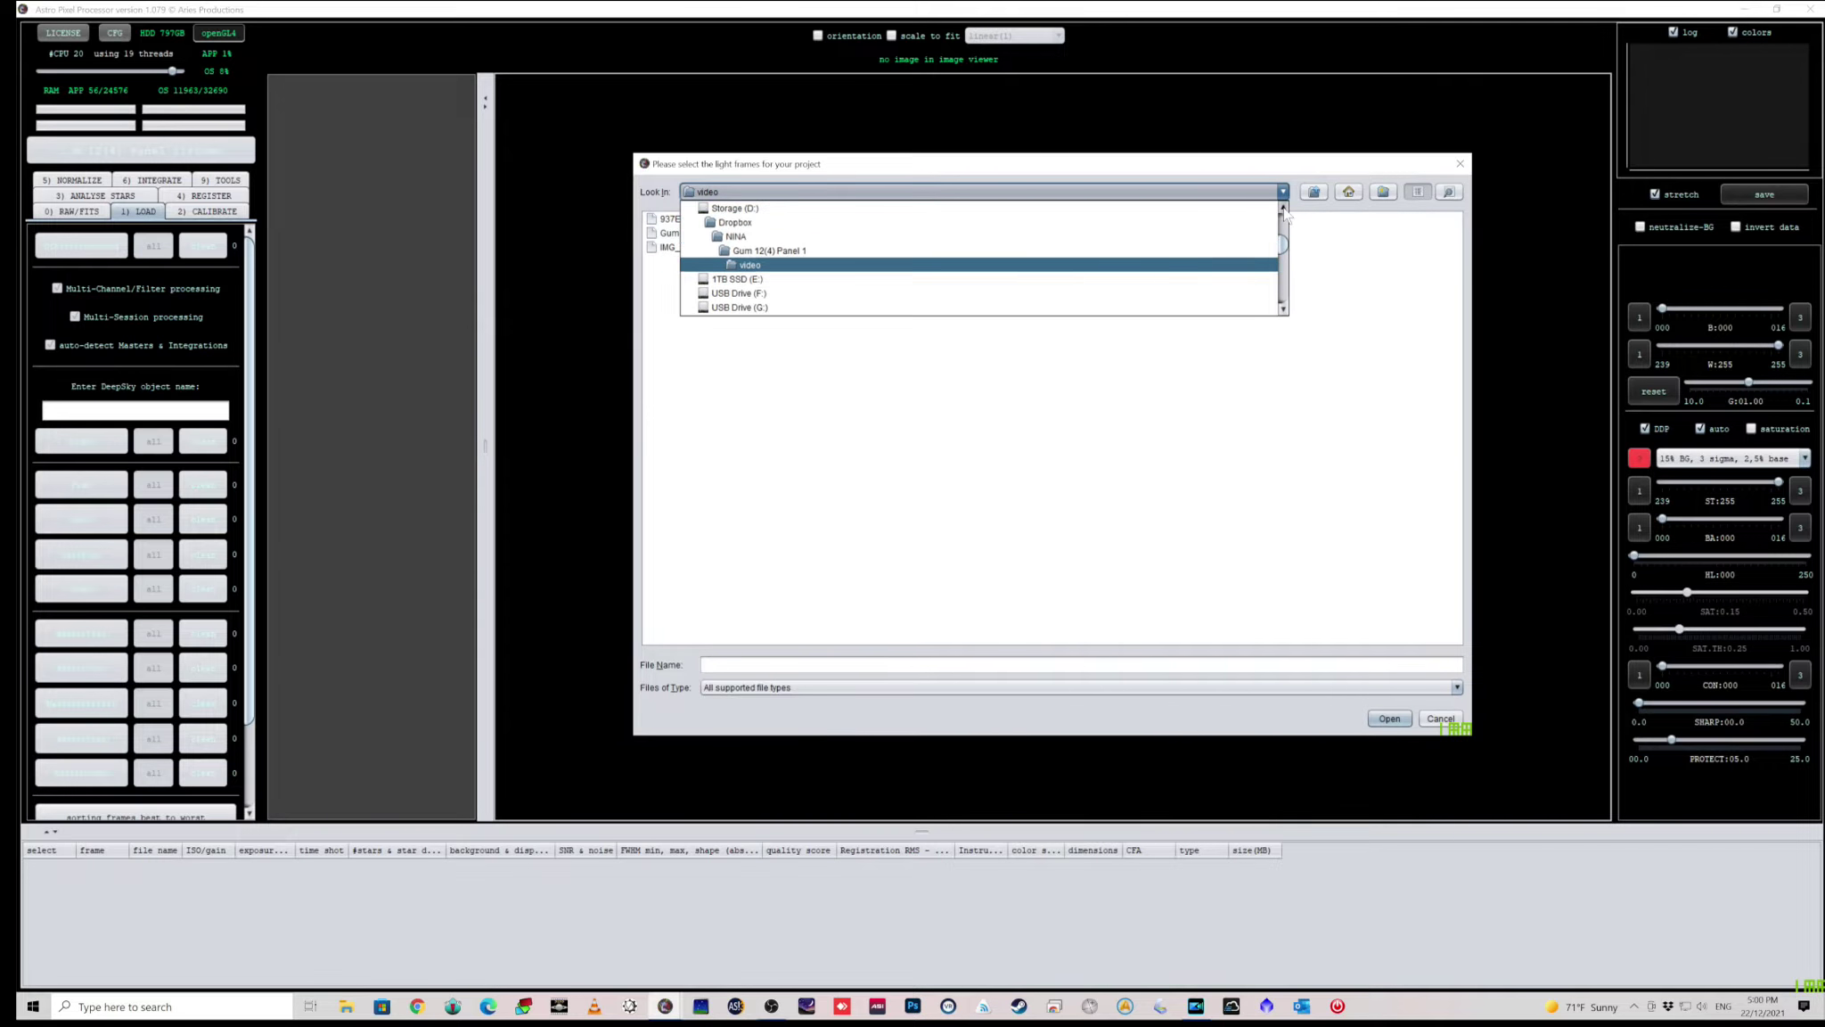
{"action": "left_click", "coordinate": [751, 250]}
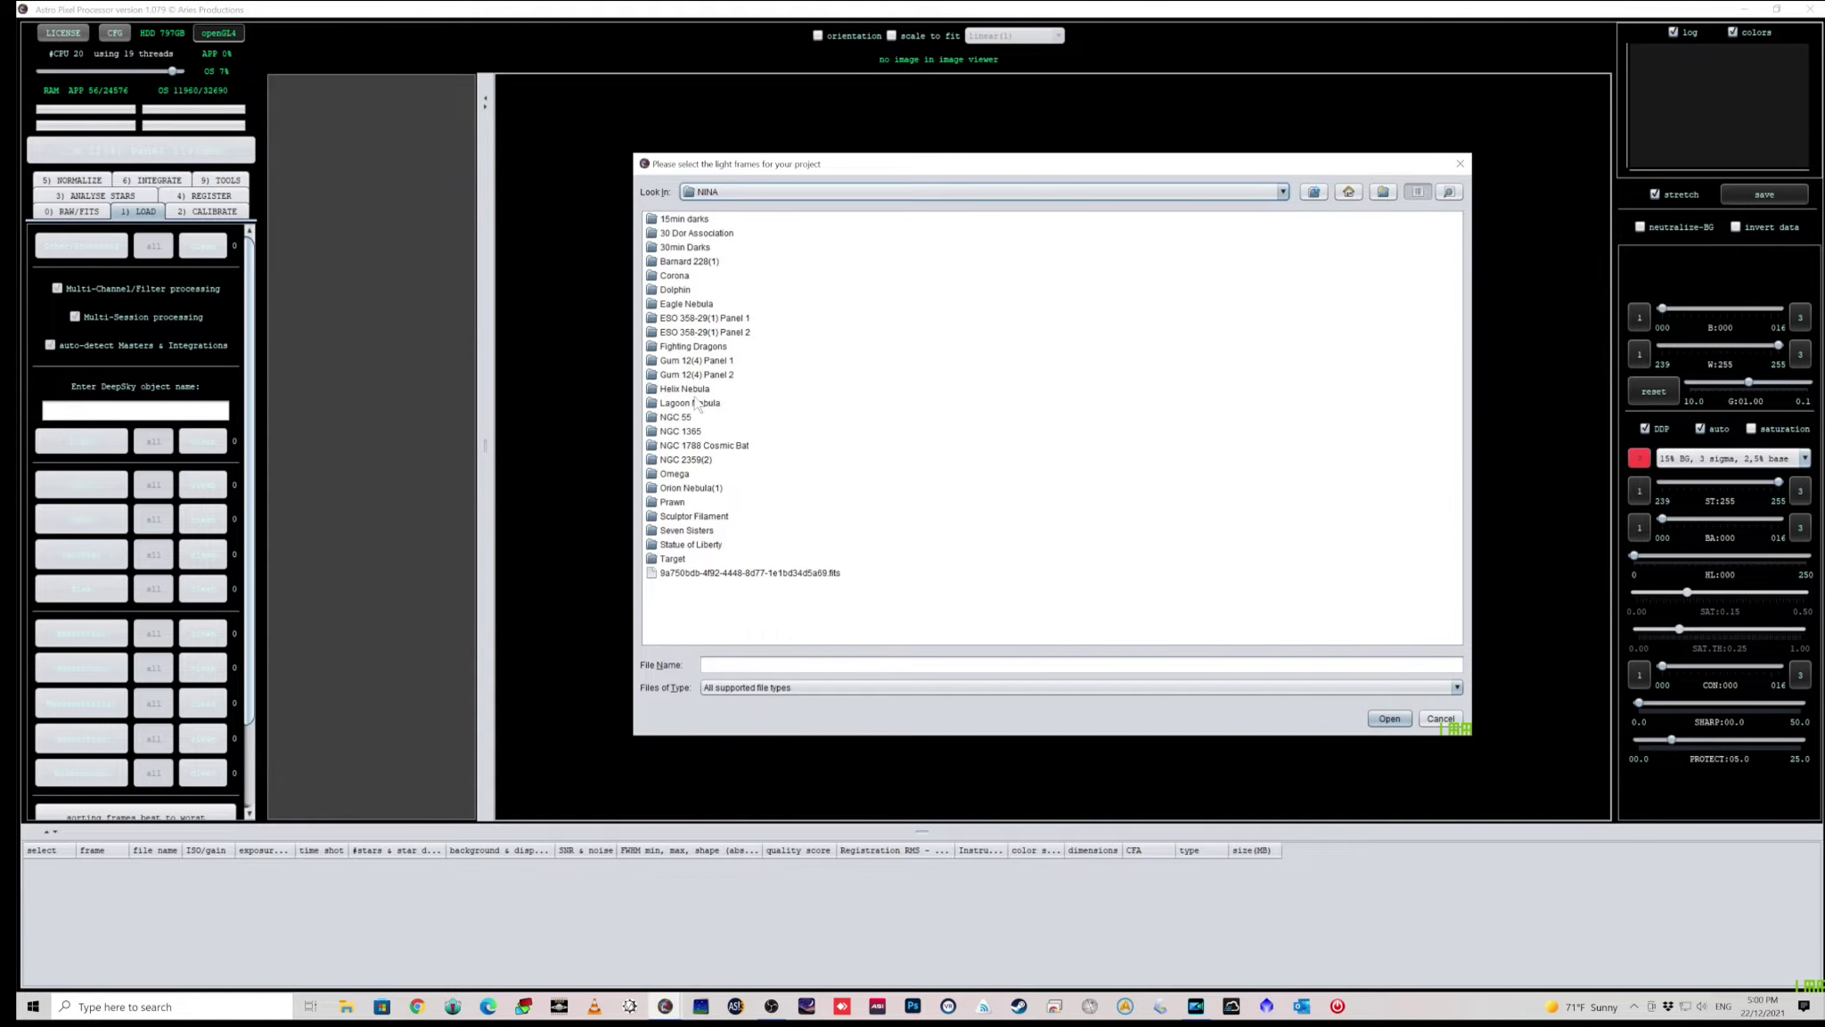
Open all the calibrated Hydrogen-alpha FITS files from the Vela test folder on the 1TB SSD (E:) as light frames
{"action": "left_click", "coordinate": [1137, 192]}
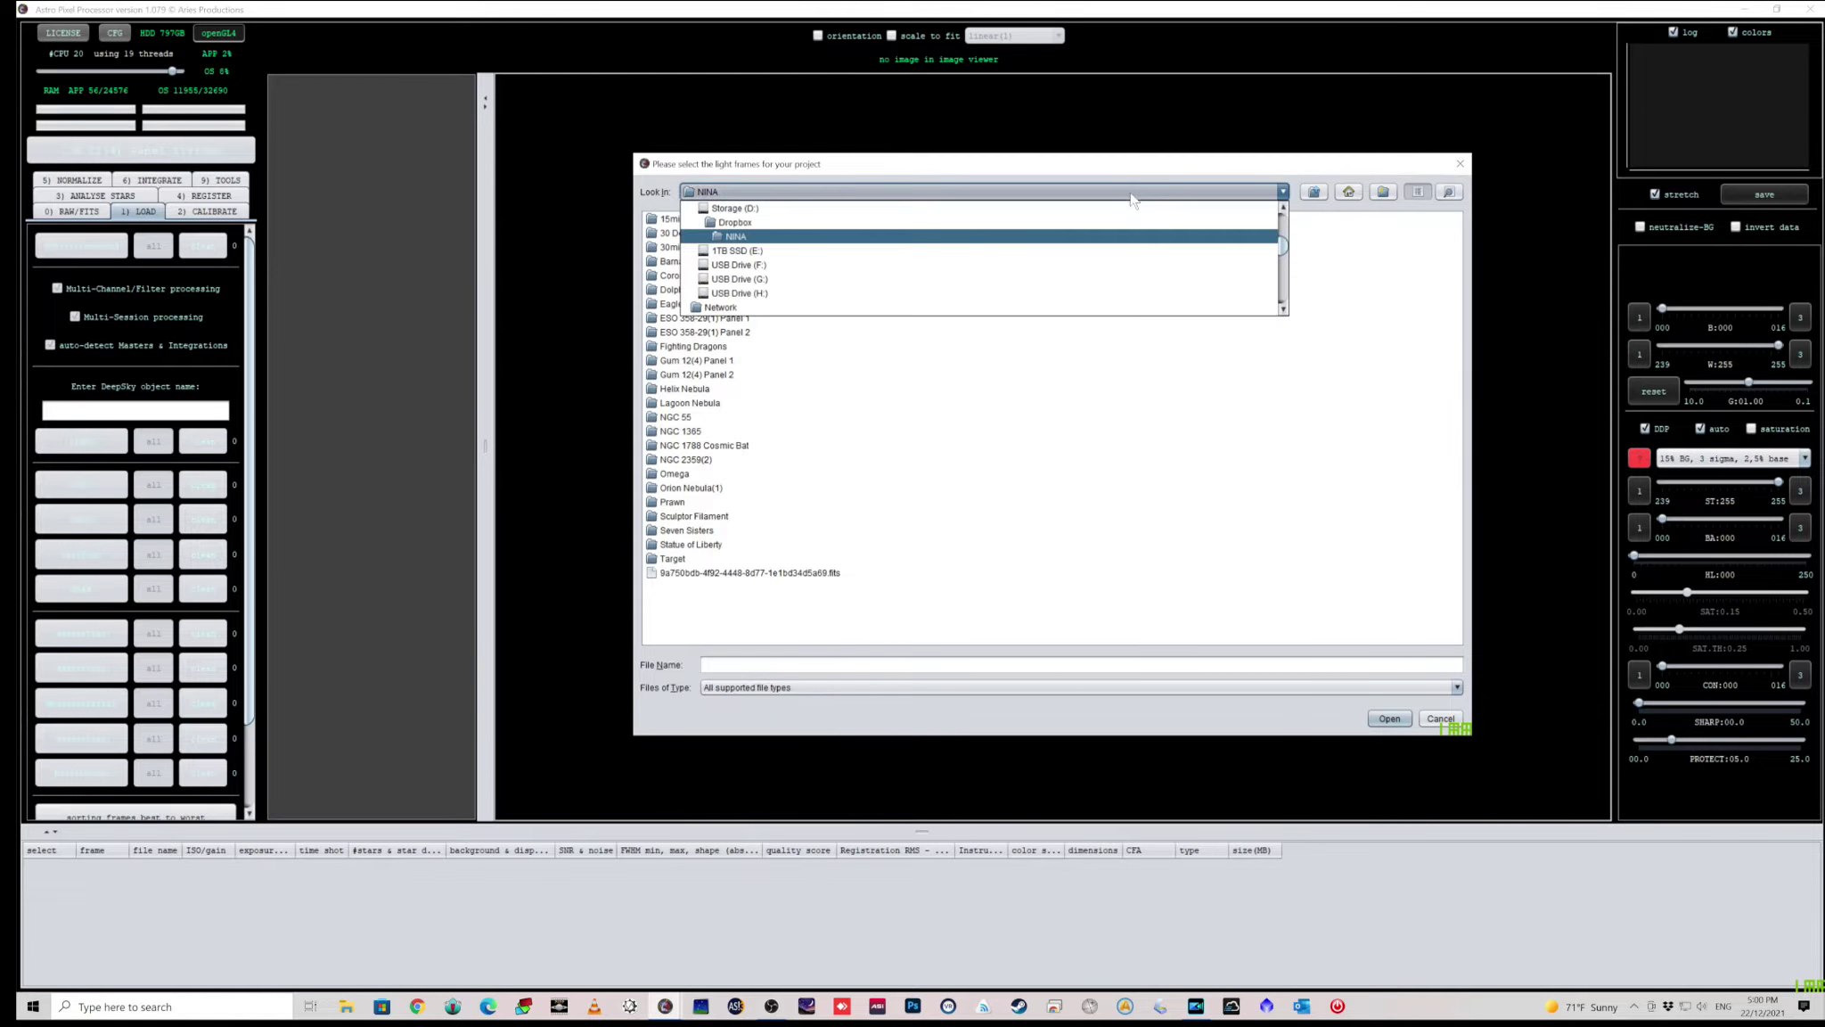
{"action": "scroll", "coordinate": [764, 303], "scroll_direction": "down", "scroll_amount": 1}
{"action": "left_click", "coordinate": [757, 208]}
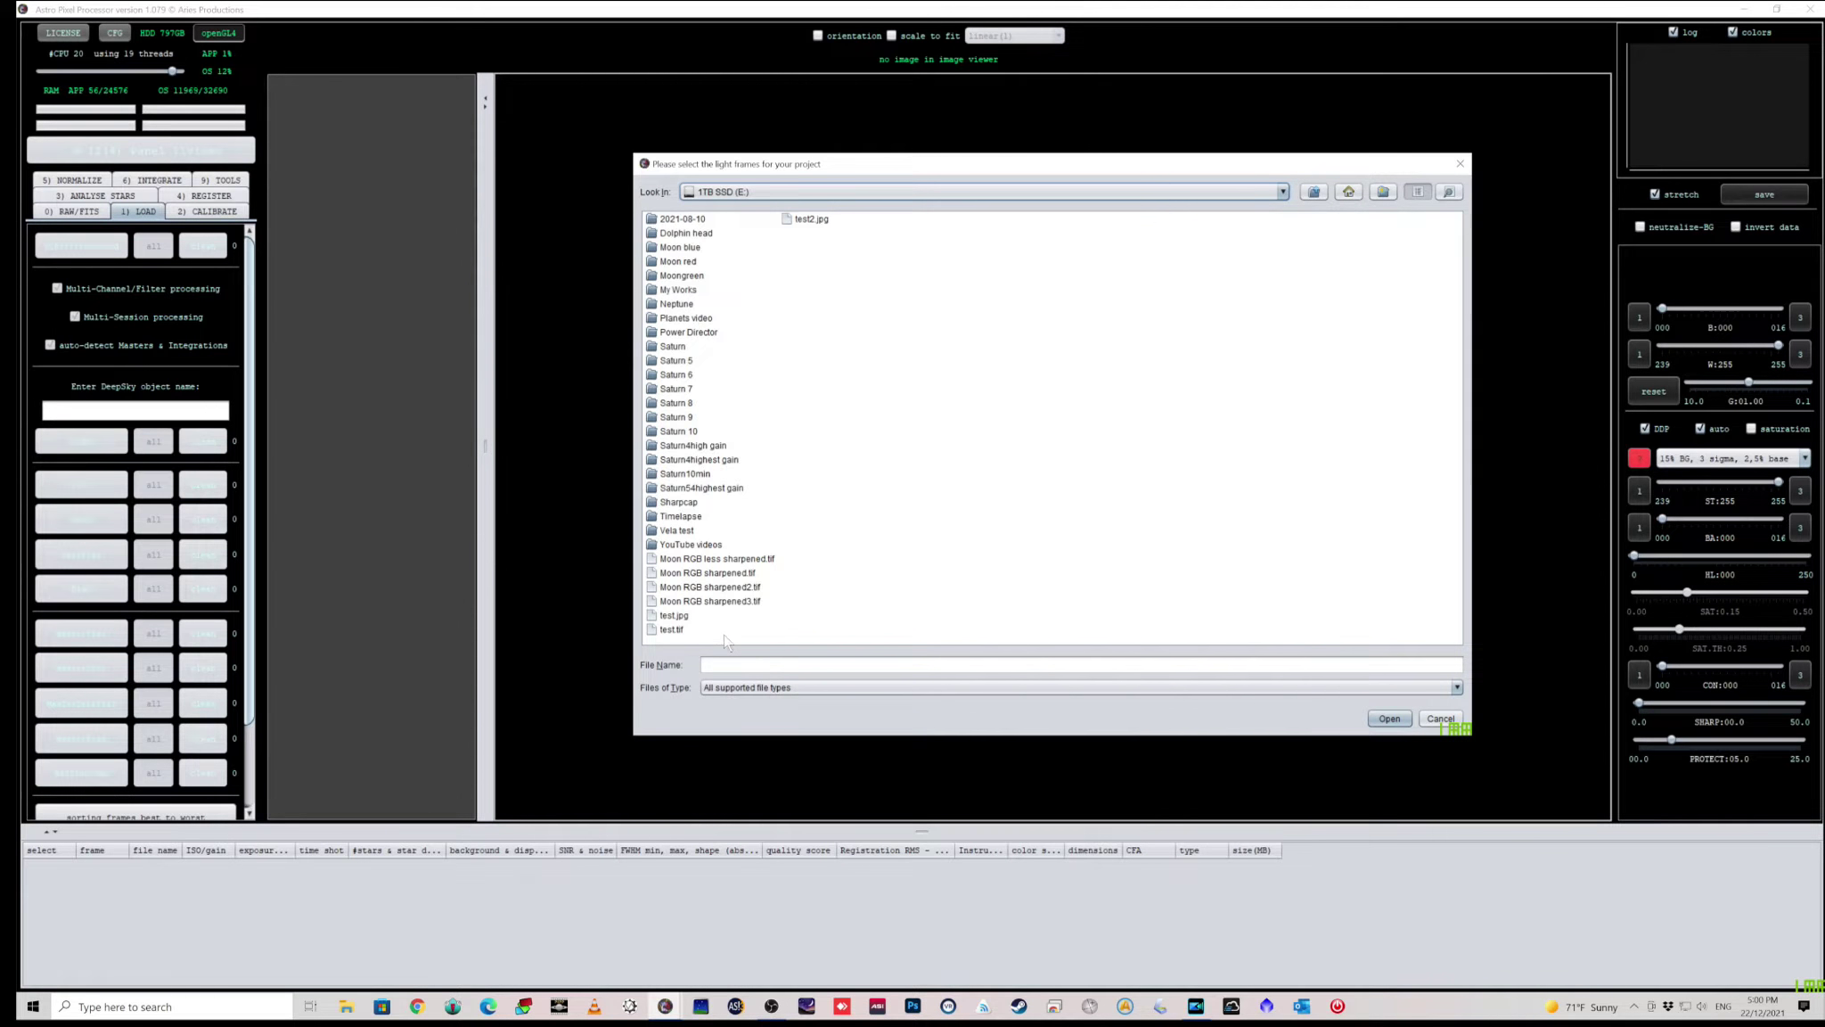
{"action": "left_click", "coordinate": [684, 530]}
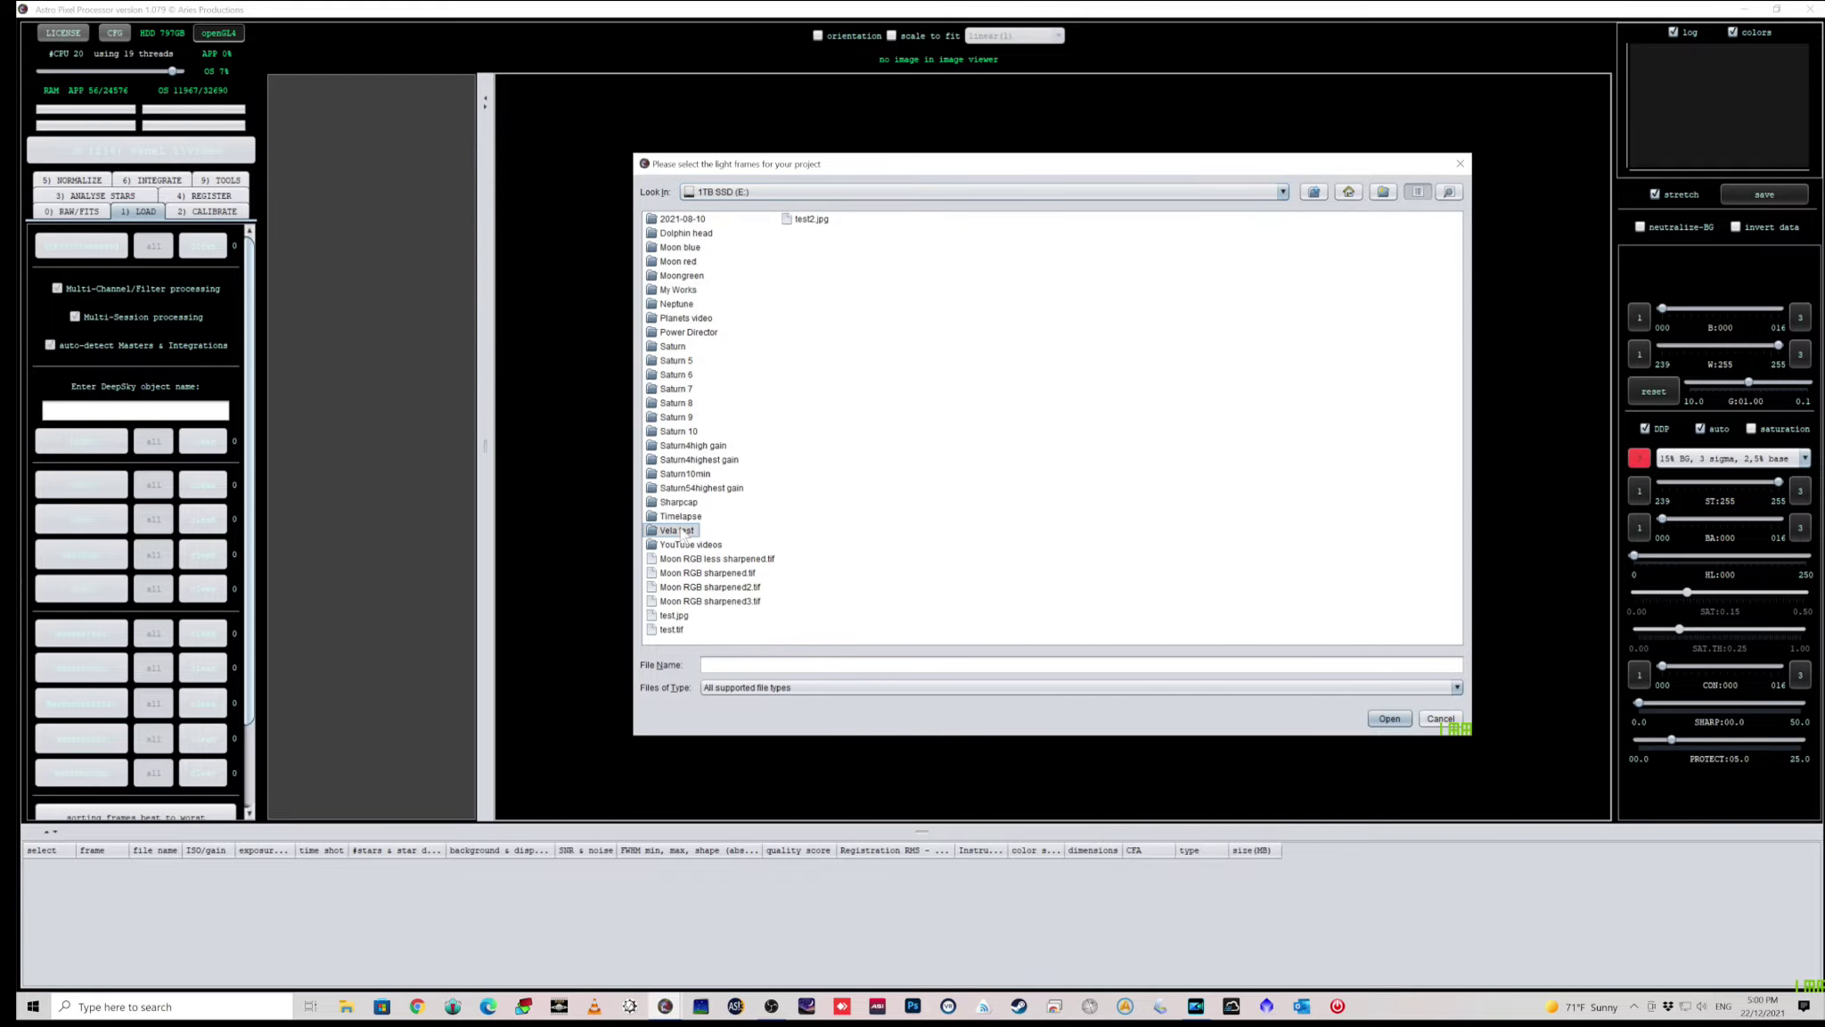
{"action": "double_click", "coordinate": [657, 531]}
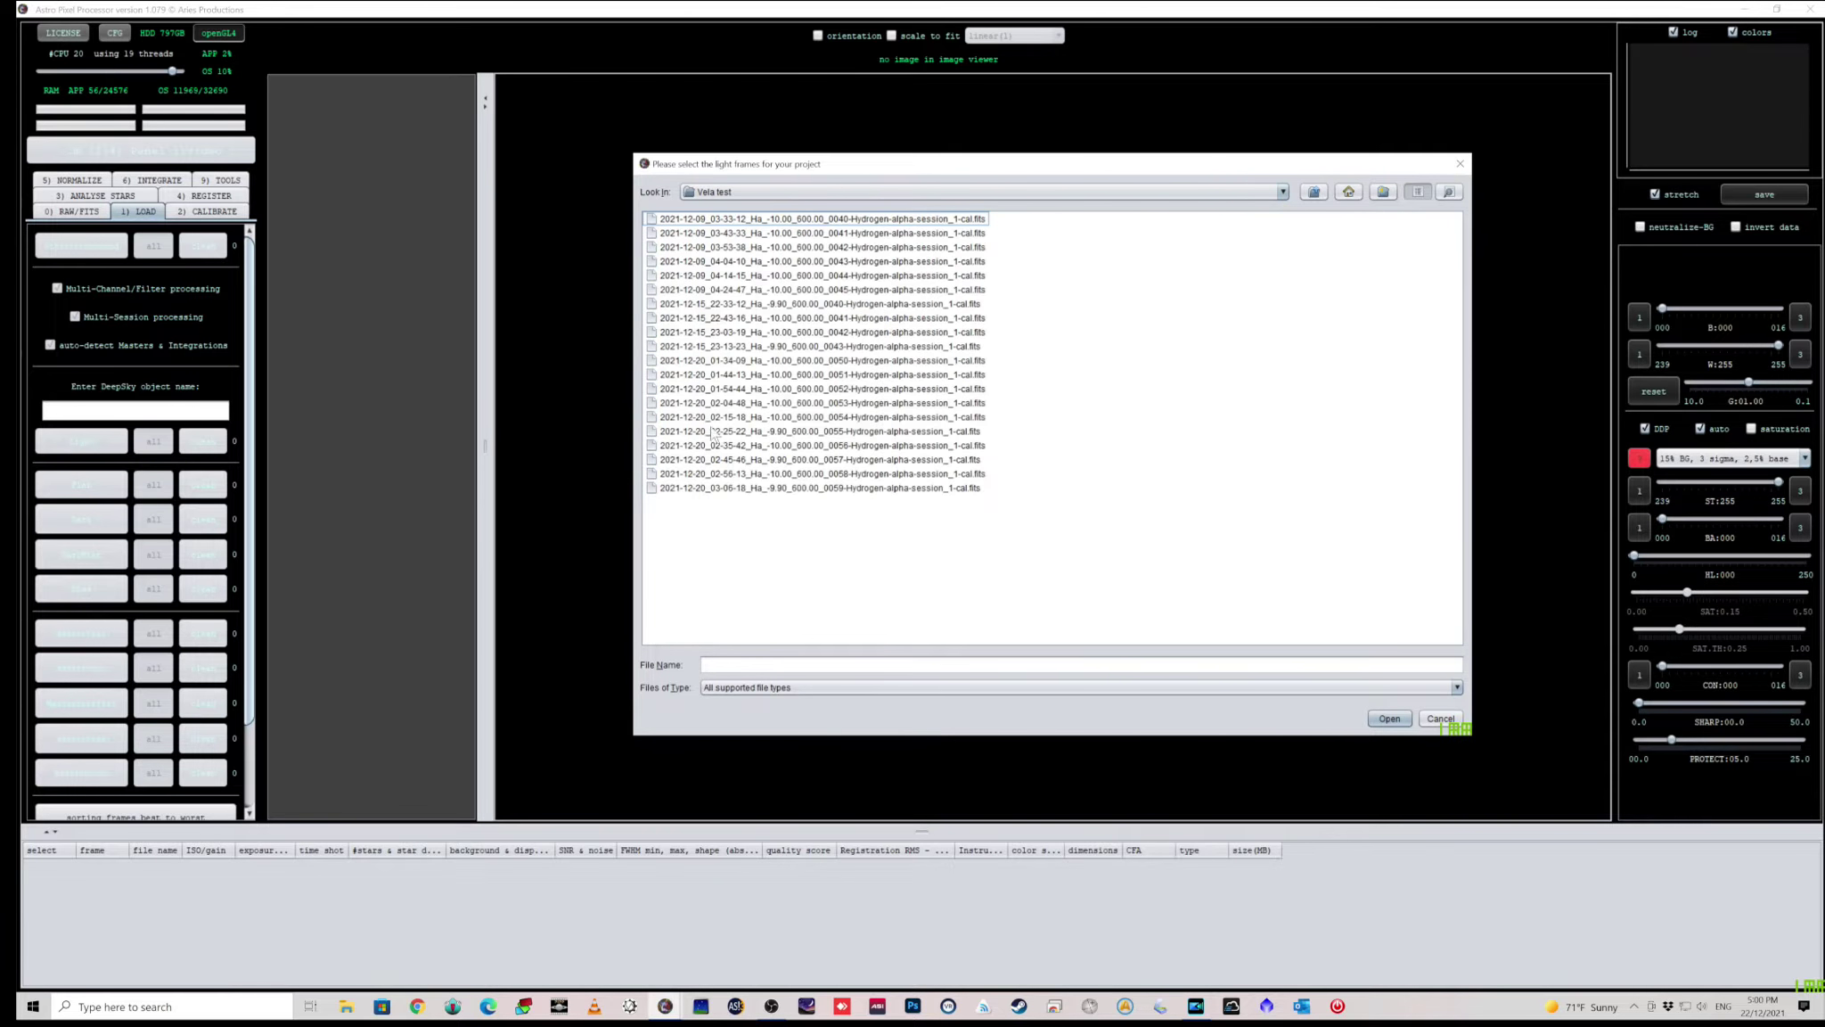
{"action": "left_click", "coordinate": [832, 224]}
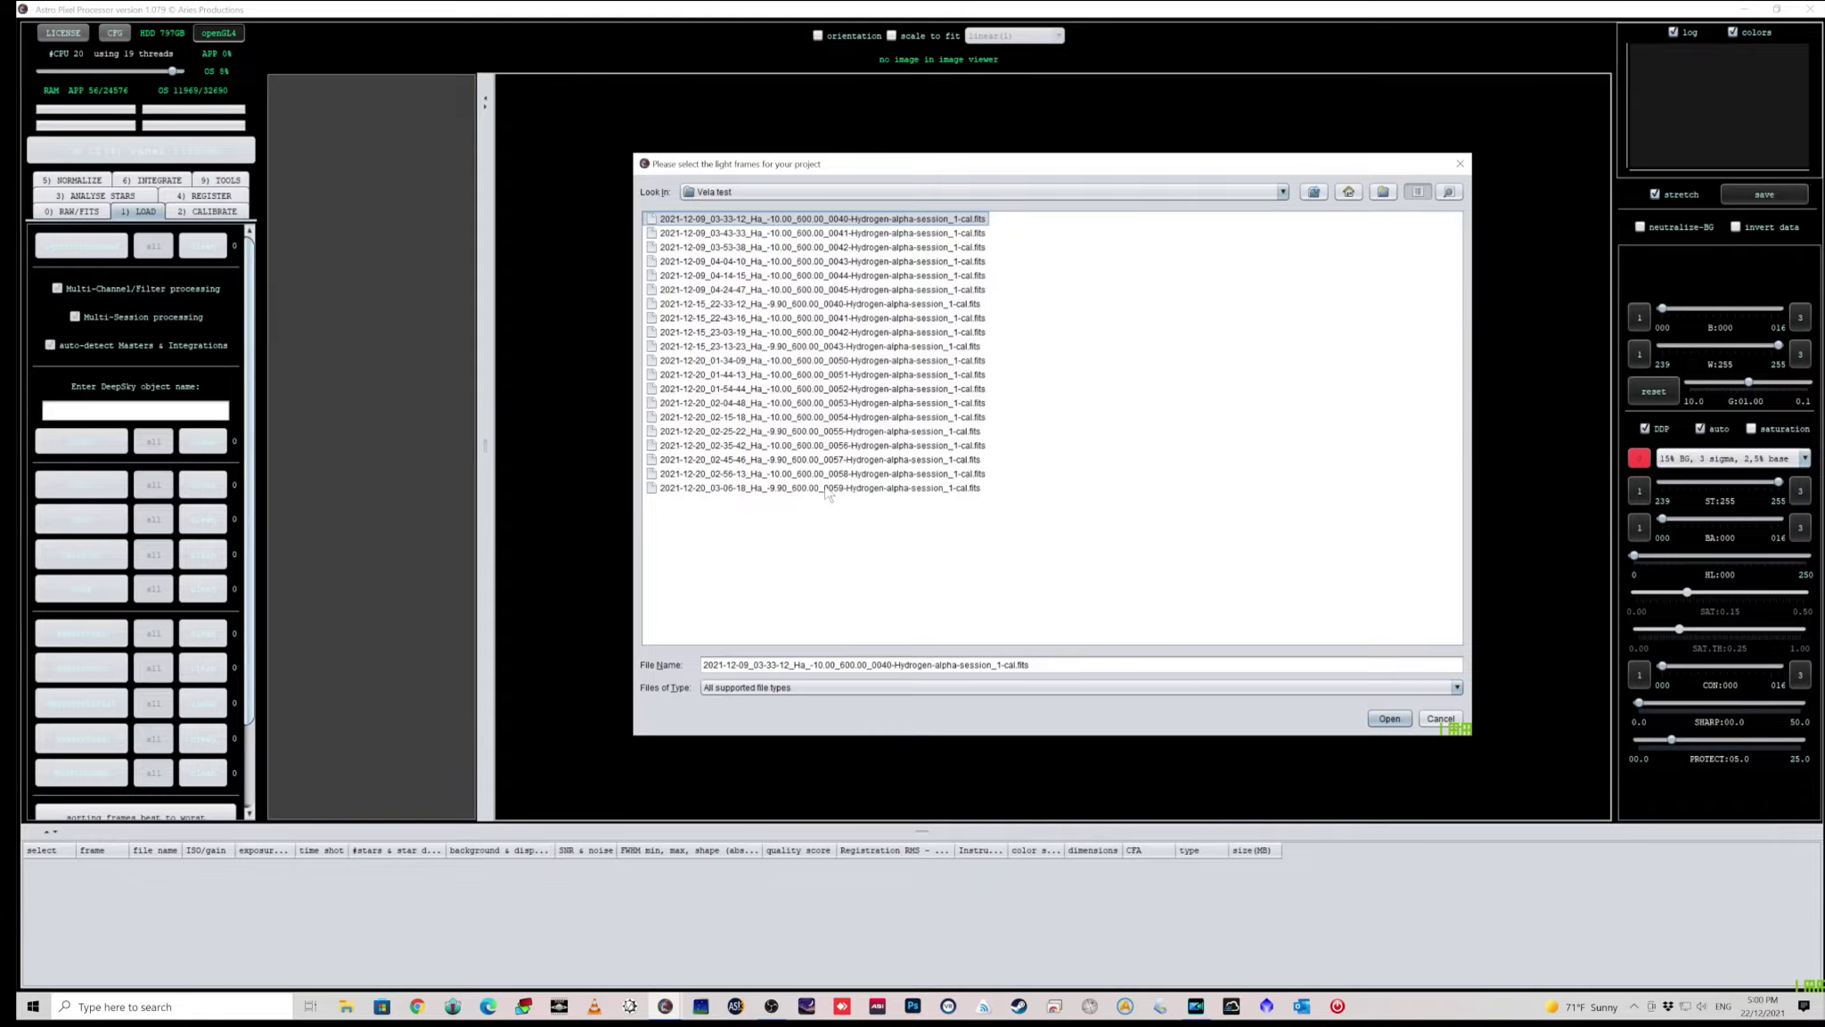
{"action": "left_click", "coordinate": [828, 489], "text": "shift"}
{"action": "left_click", "coordinate": [1388, 717]}
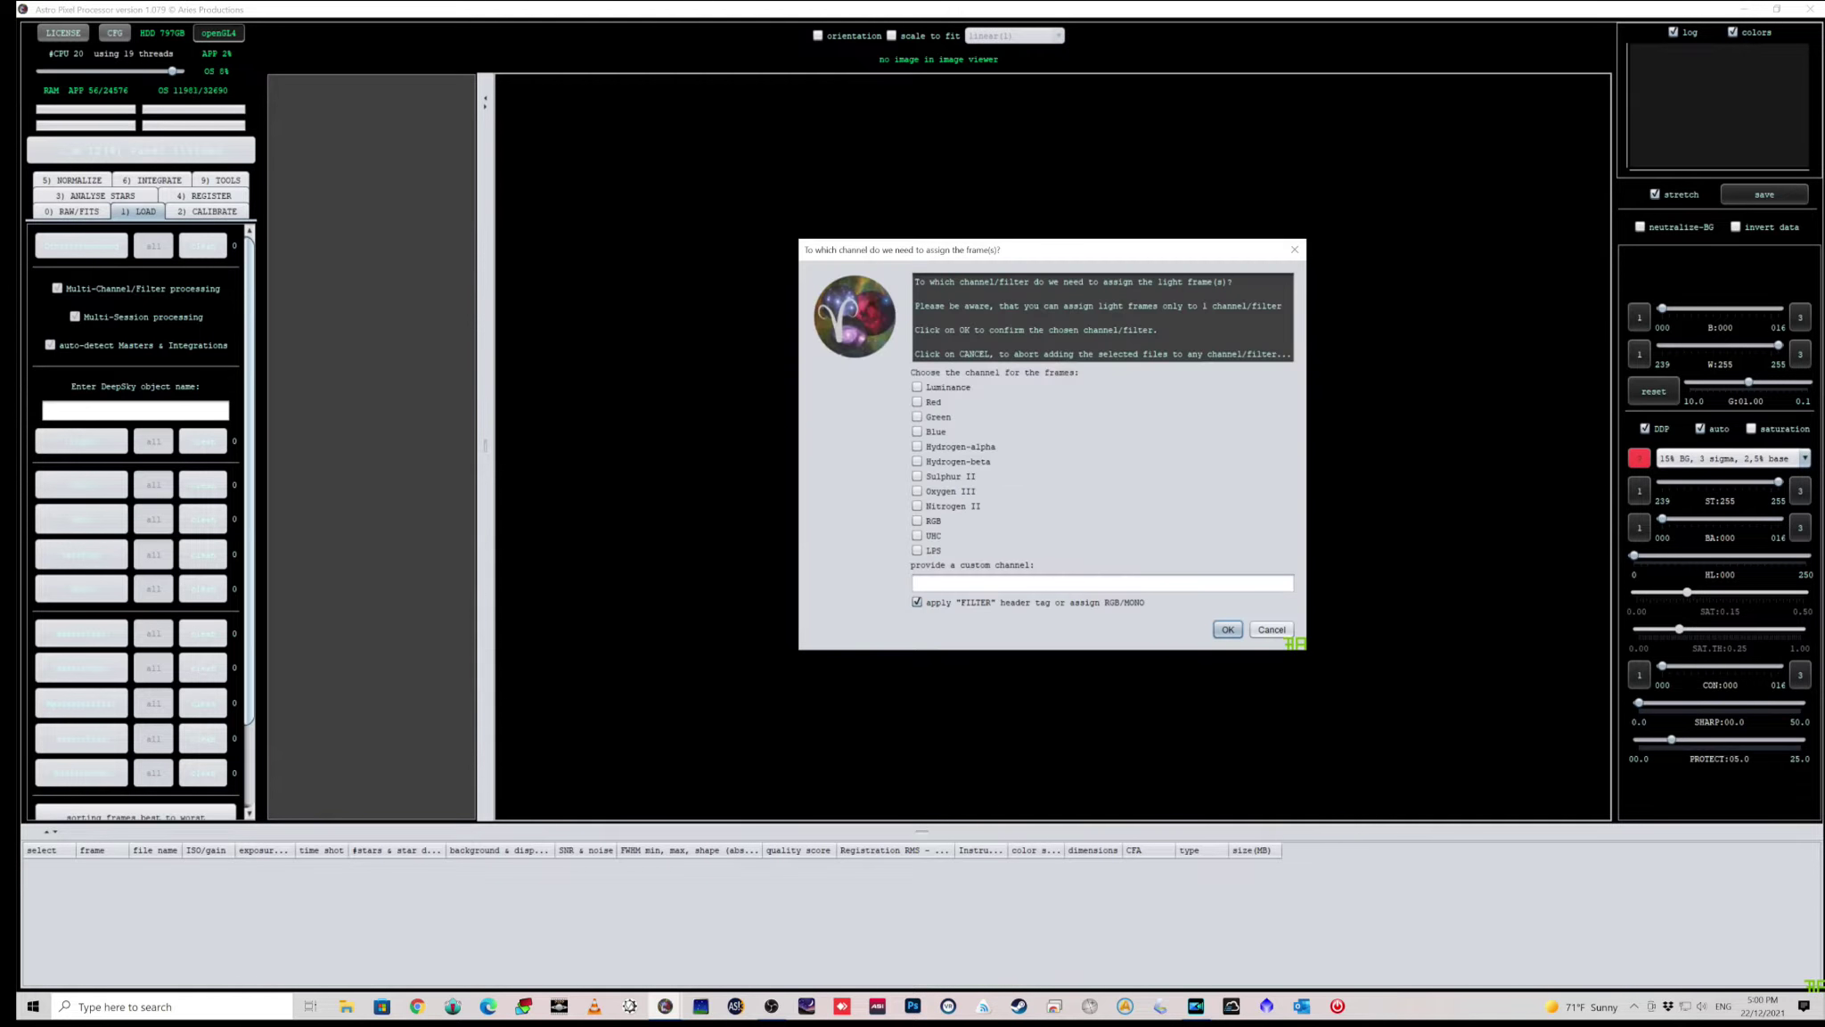
Assign the light frames to the Hydrogen-alpha channel and a single session
{"action": "left_click", "coordinate": [919, 447]}
{"action": "key", "text": "Return"}
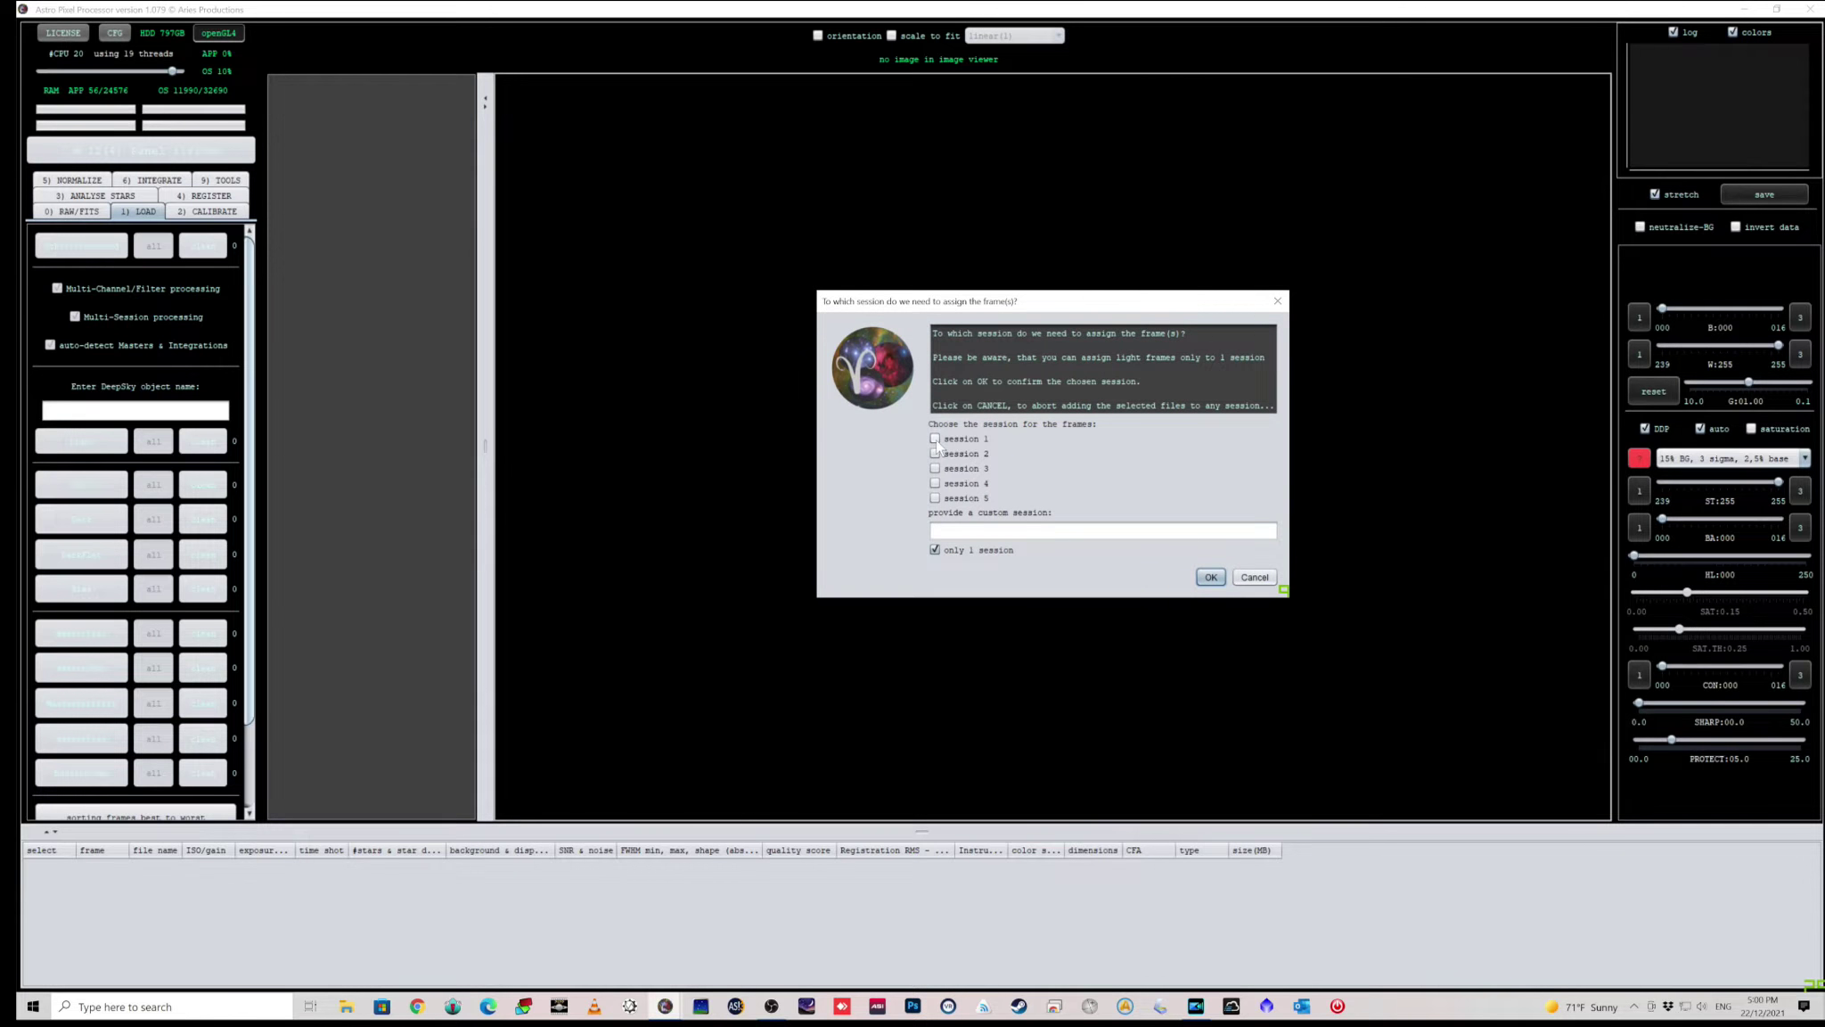
{"action": "key", "text": "Return"}
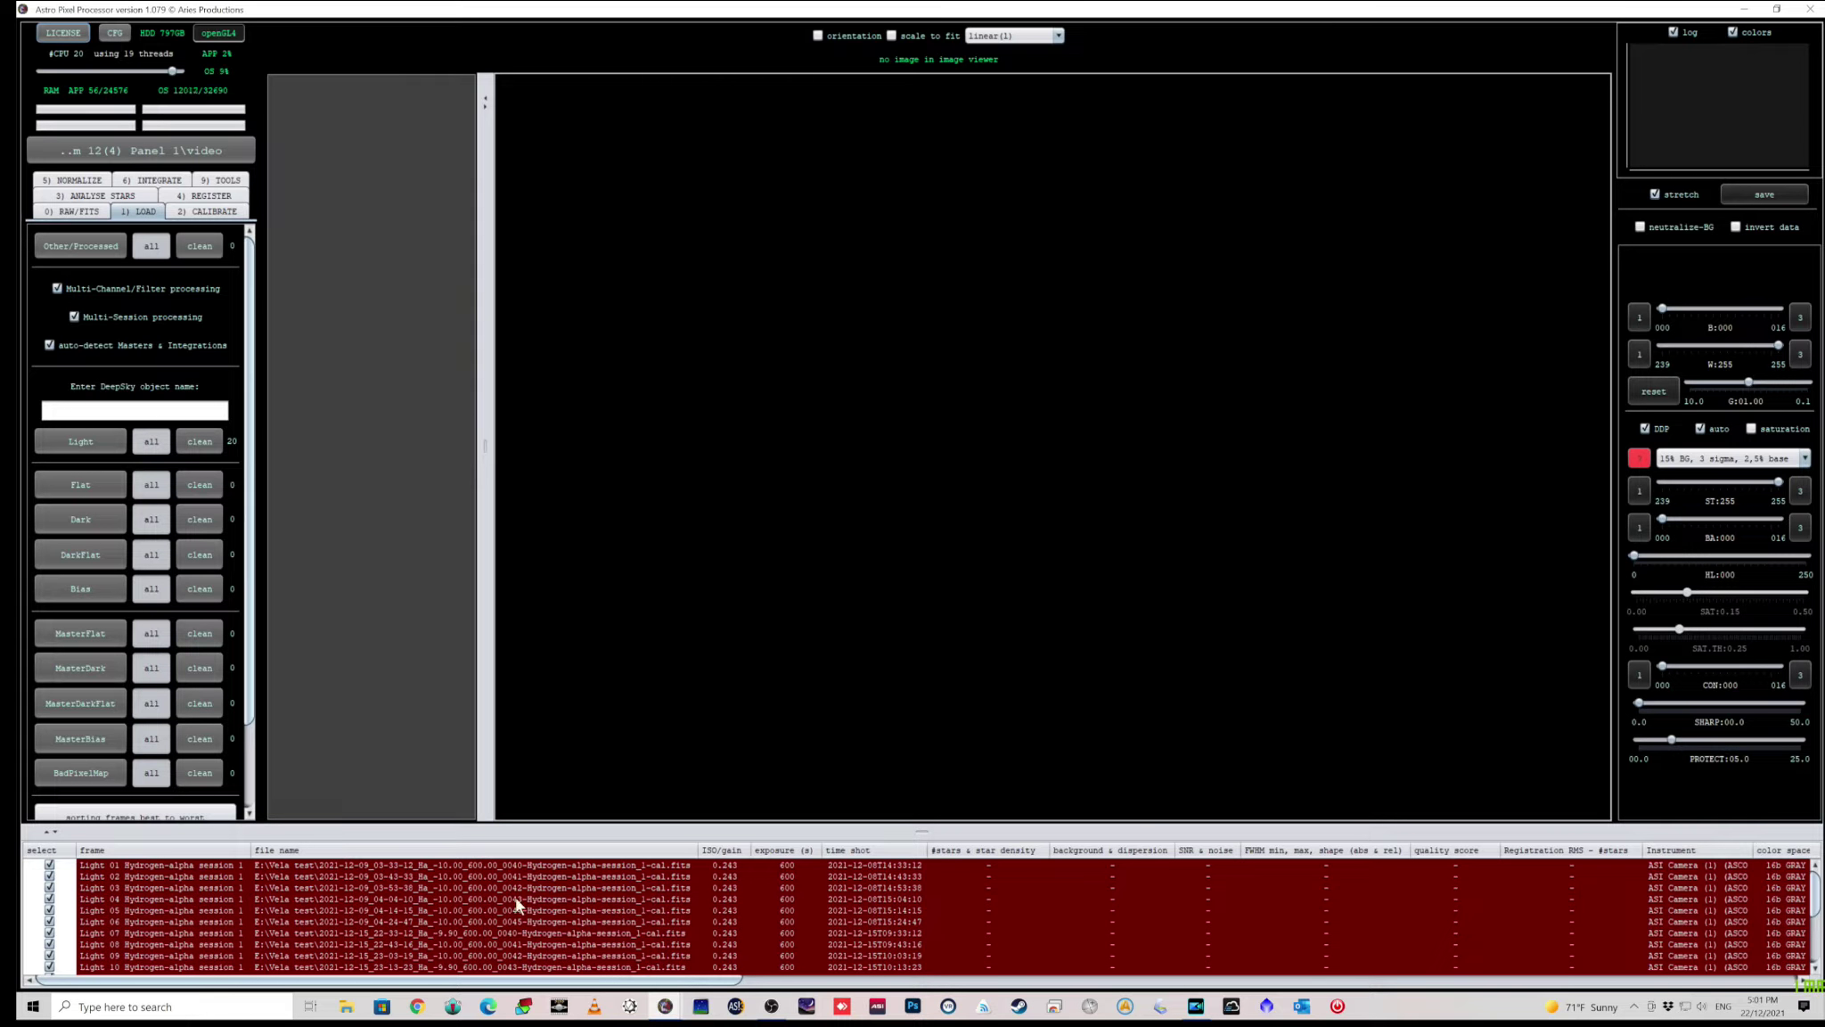
View the first light frame and the 2021-12-20_02-45-46 frame from the loaded list to compare the two panels
{"action": "left_click", "coordinate": [523, 864]}
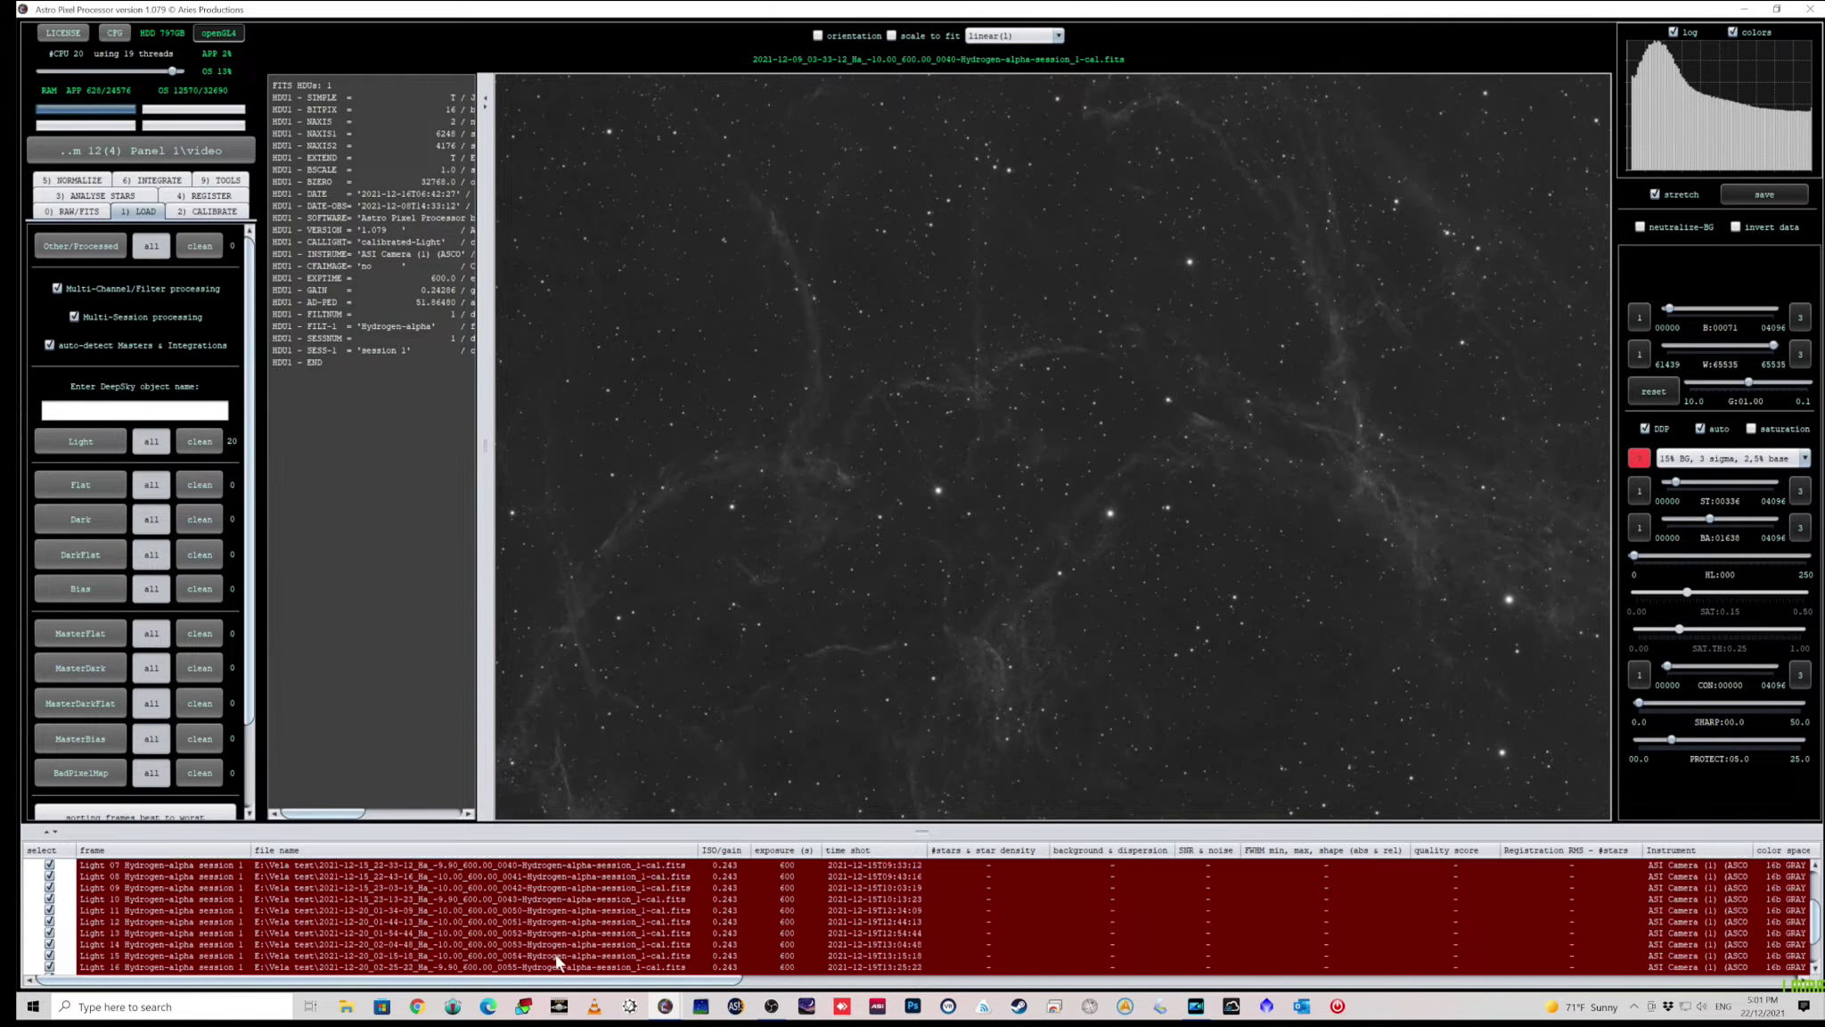
{"action": "scroll", "coordinate": [561, 947], "scroll_direction": "down", "scroll_amount": 3}
{"action": "left_click", "coordinate": [562, 946]}
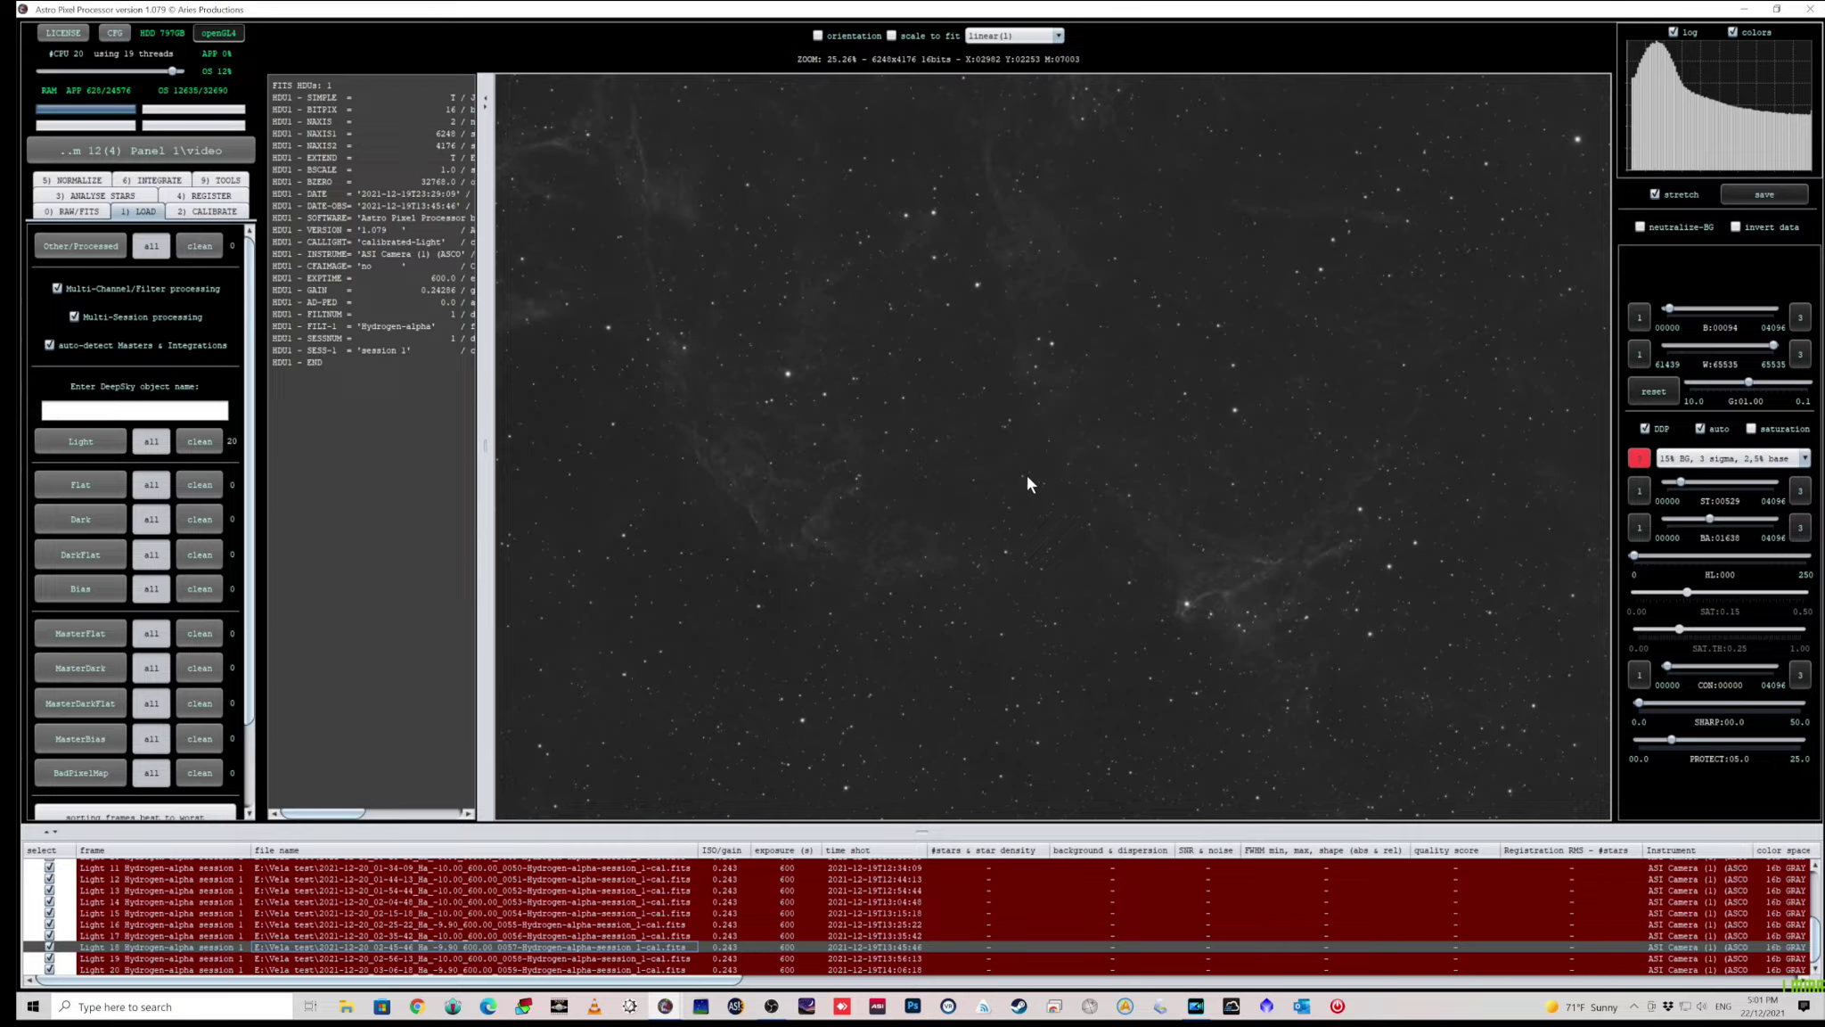
Pass over the calibration and star analysis settings and set the registration mode to mosaic
{"action": "left_click", "coordinate": [216, 214]}
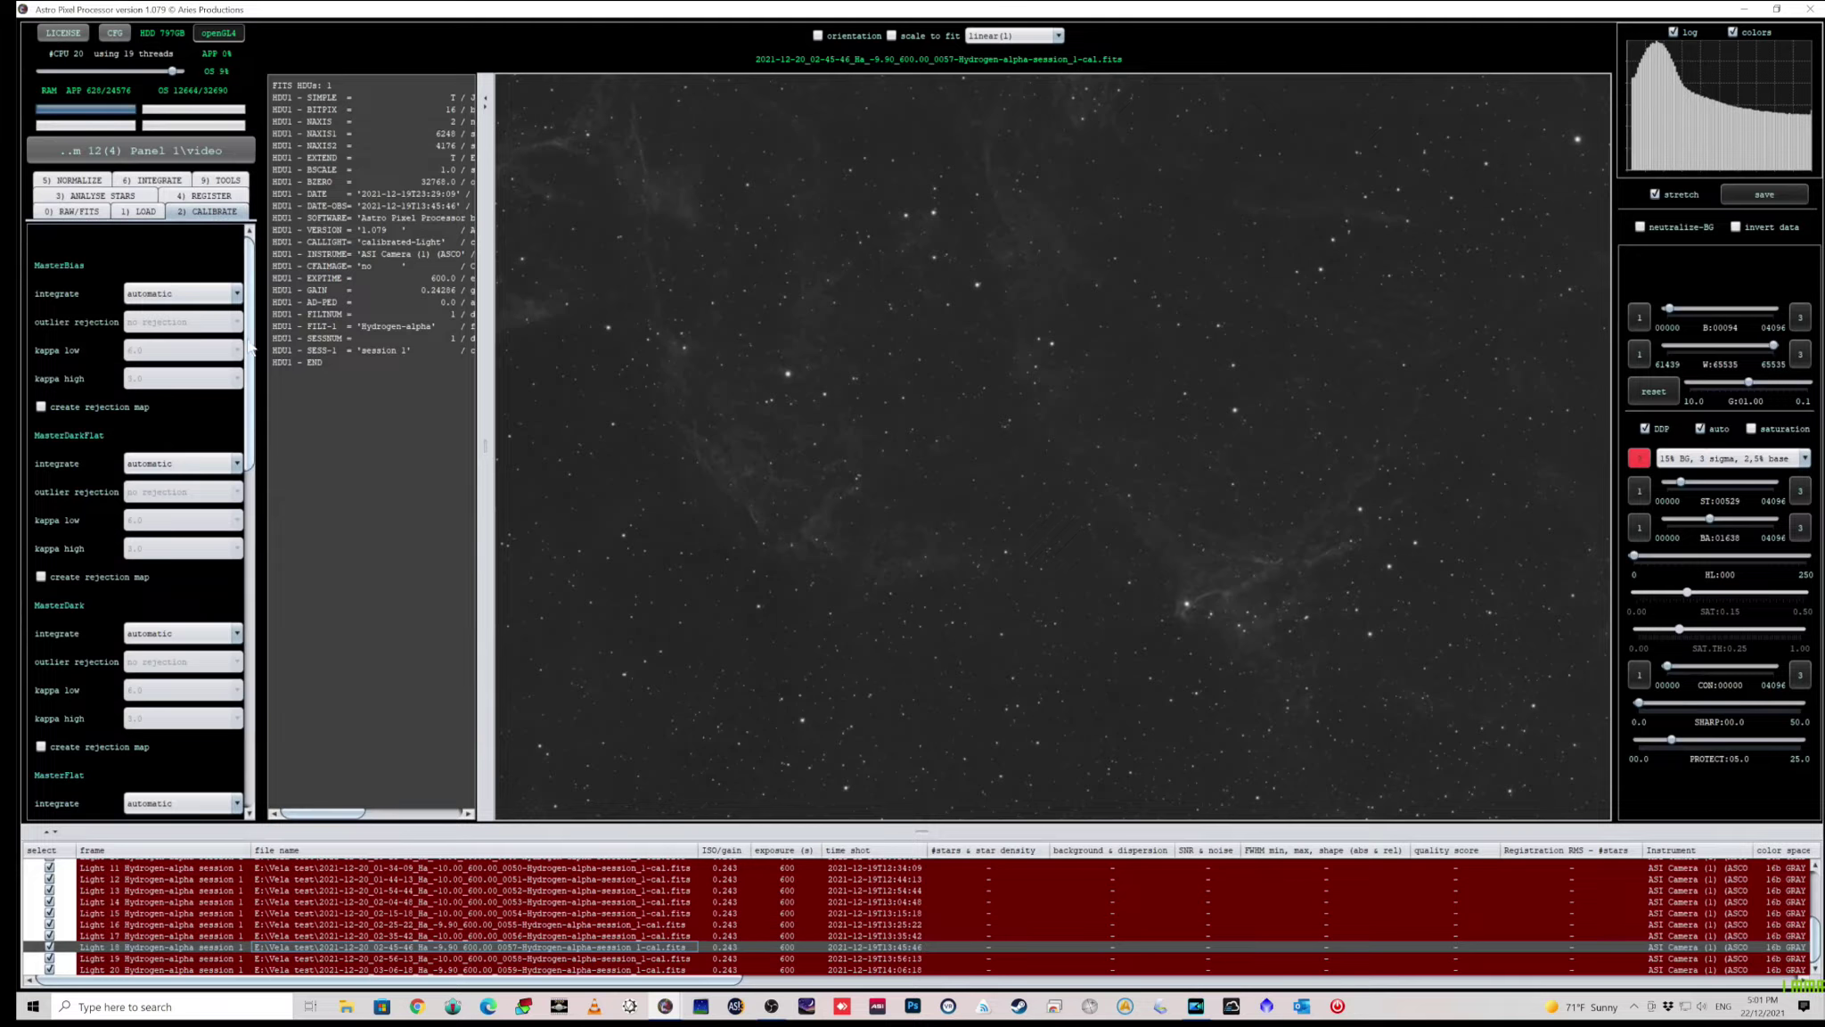
{"action": "left_click", "coordinate": [101, 198]}
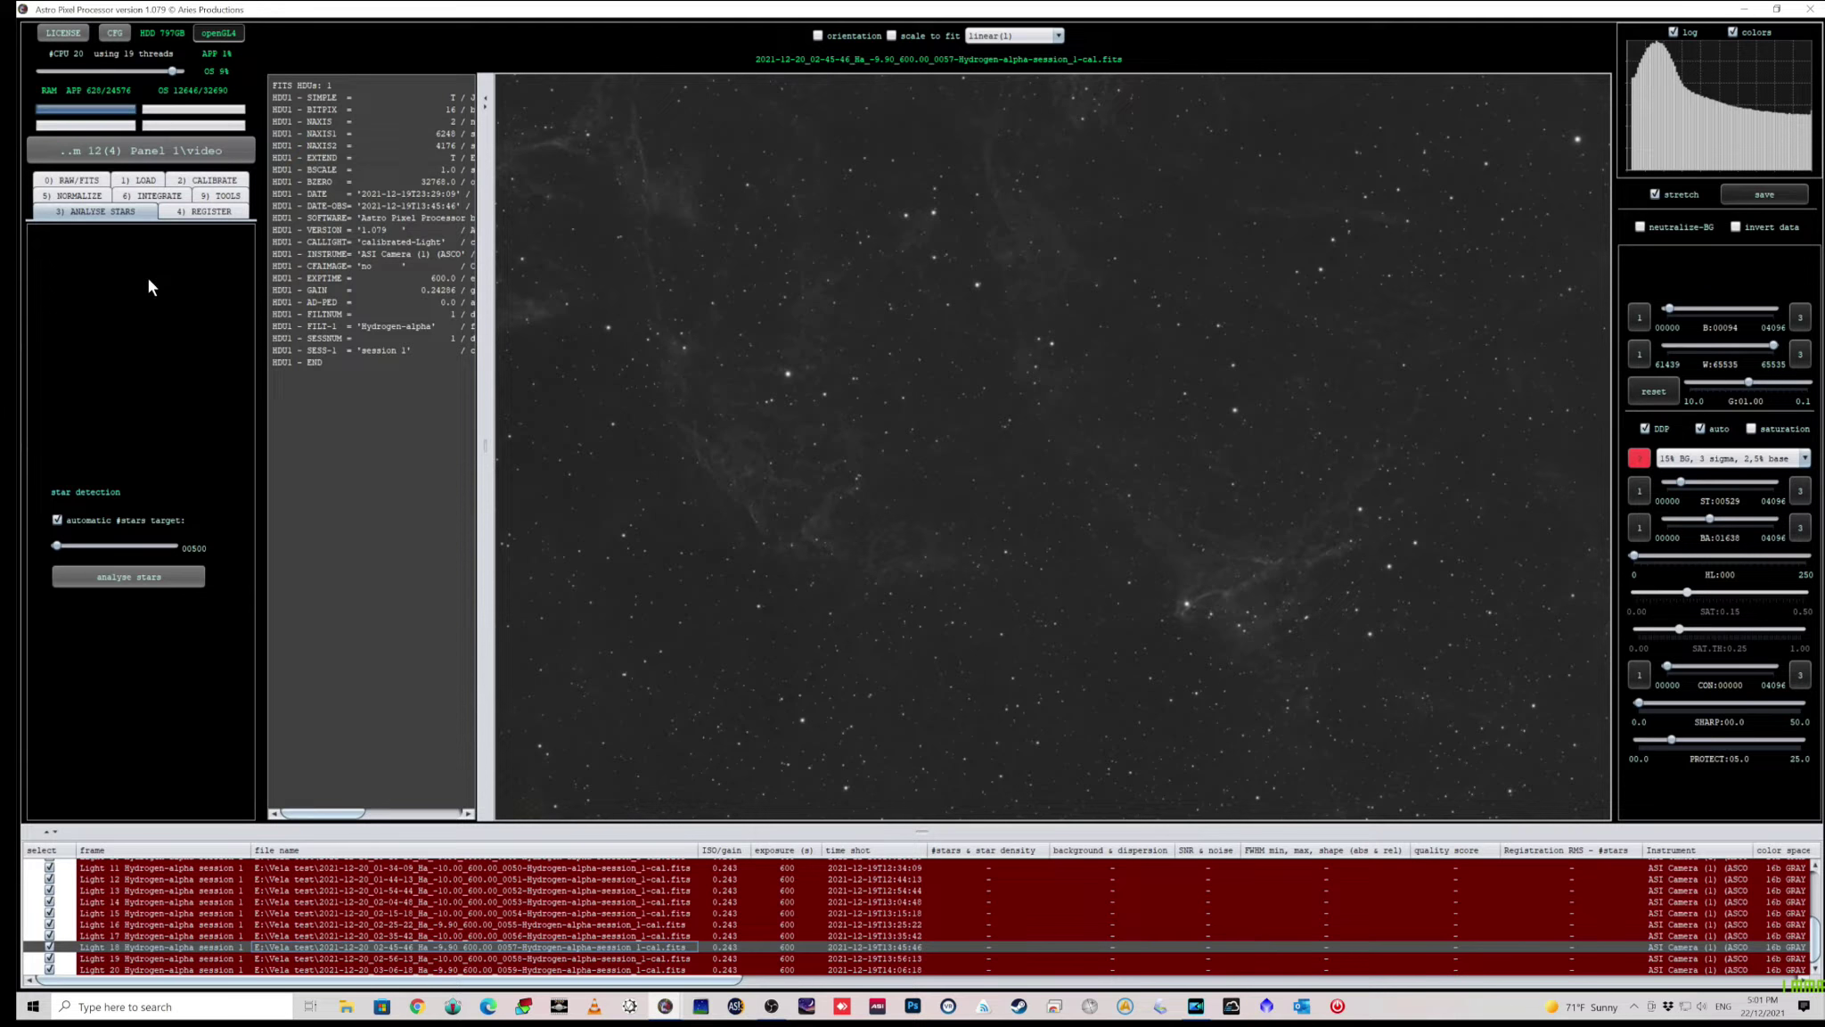
{"action": "left_click", "coordinate": [202, 211]}
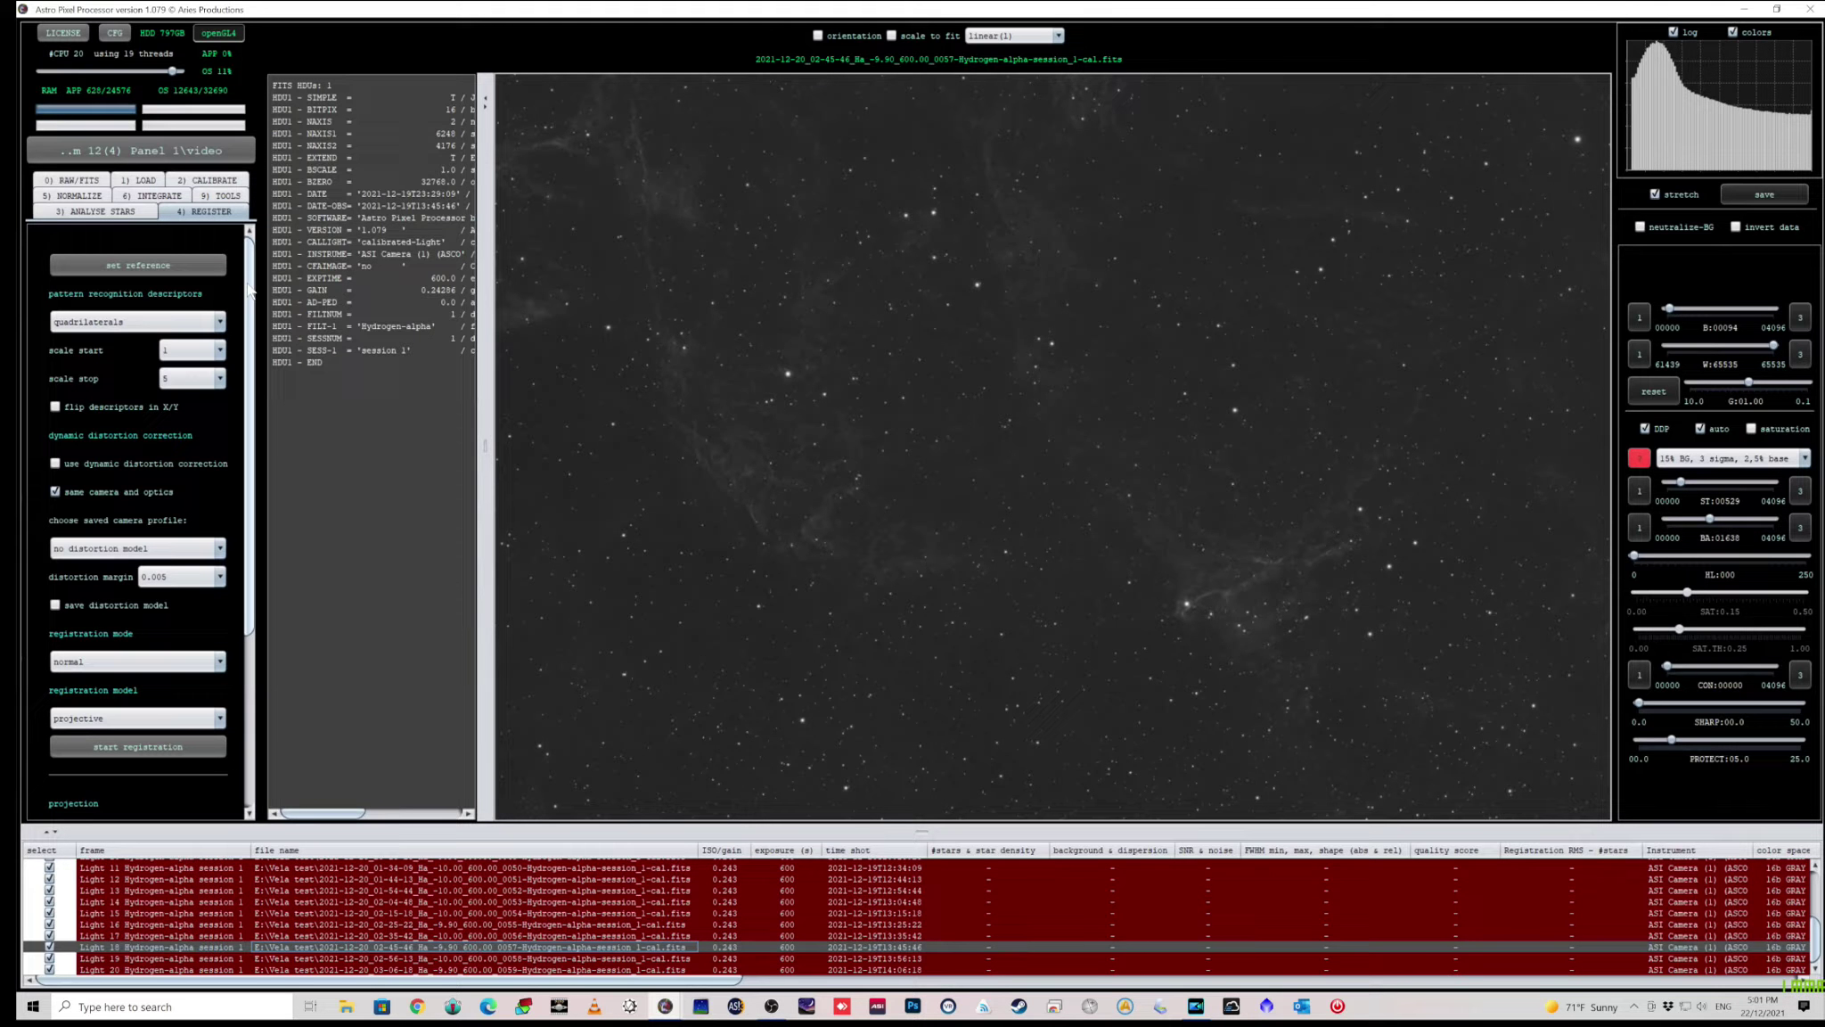
{"action": "left_click_drag", "start_coordinate": [249, 287], "coordinate": [249, 422]}
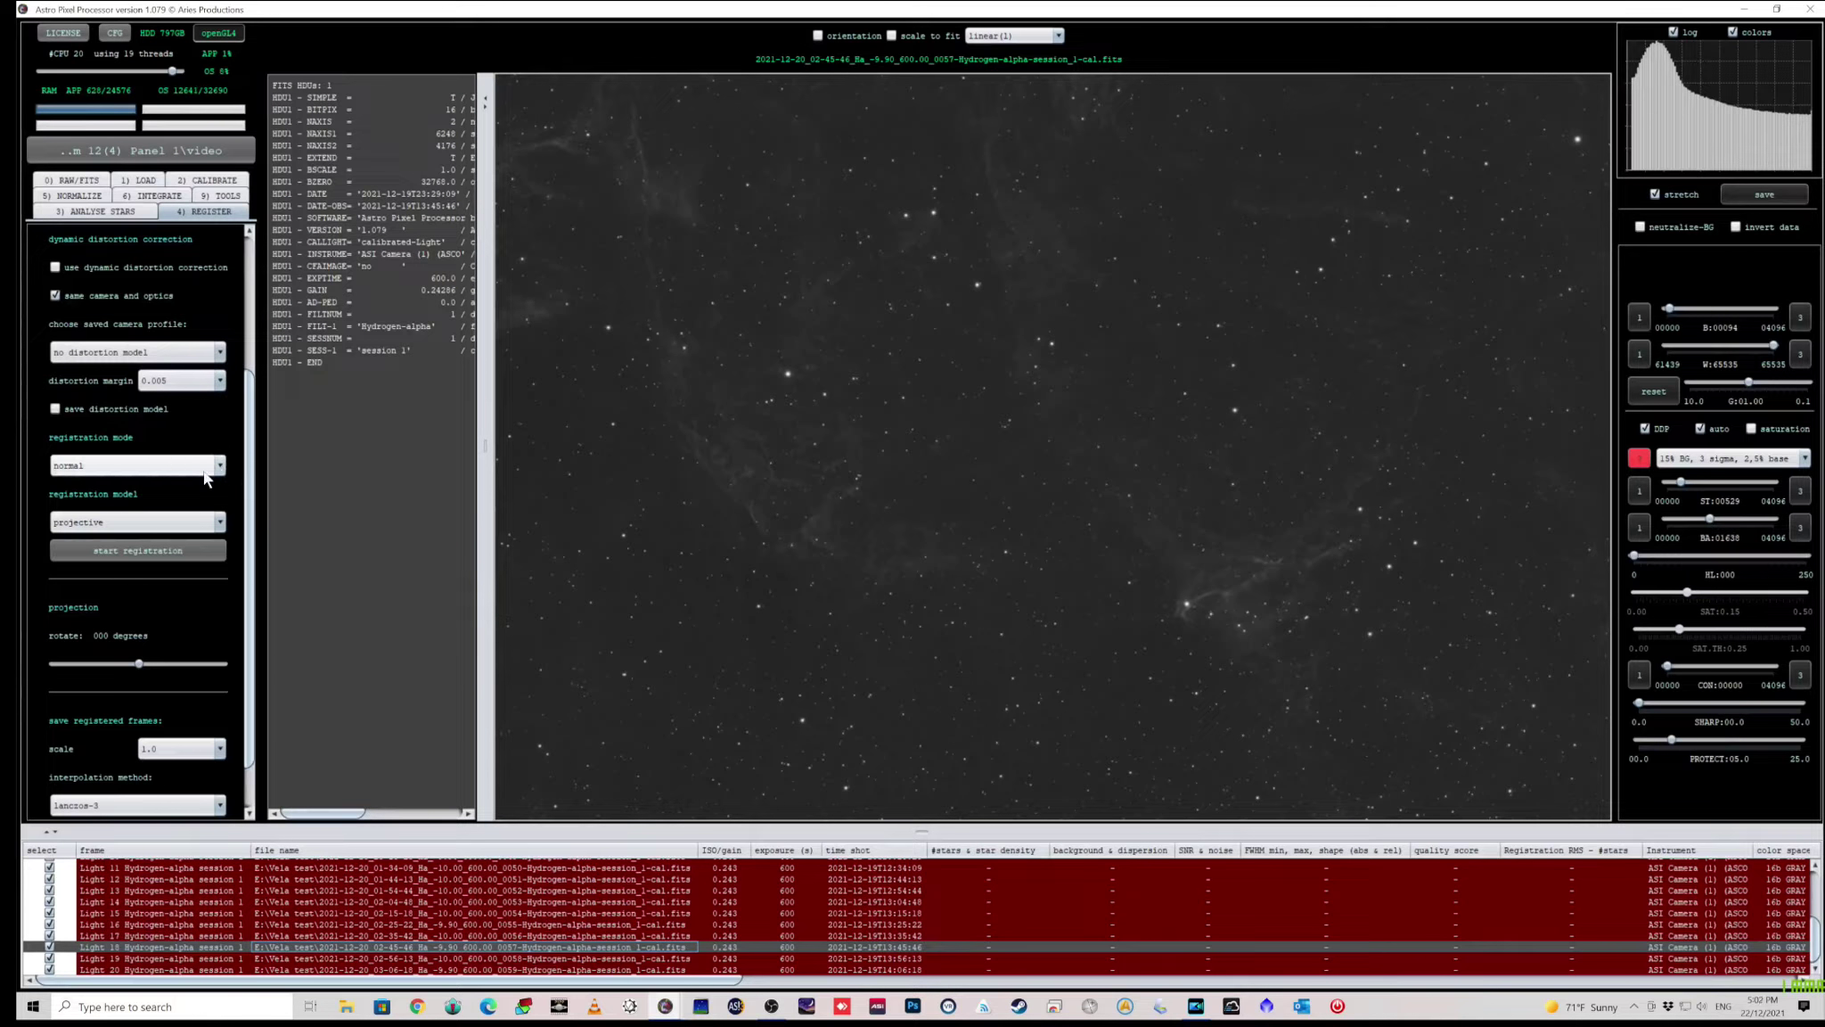
{"action": "left_click", "coordinate": [205, 476]}
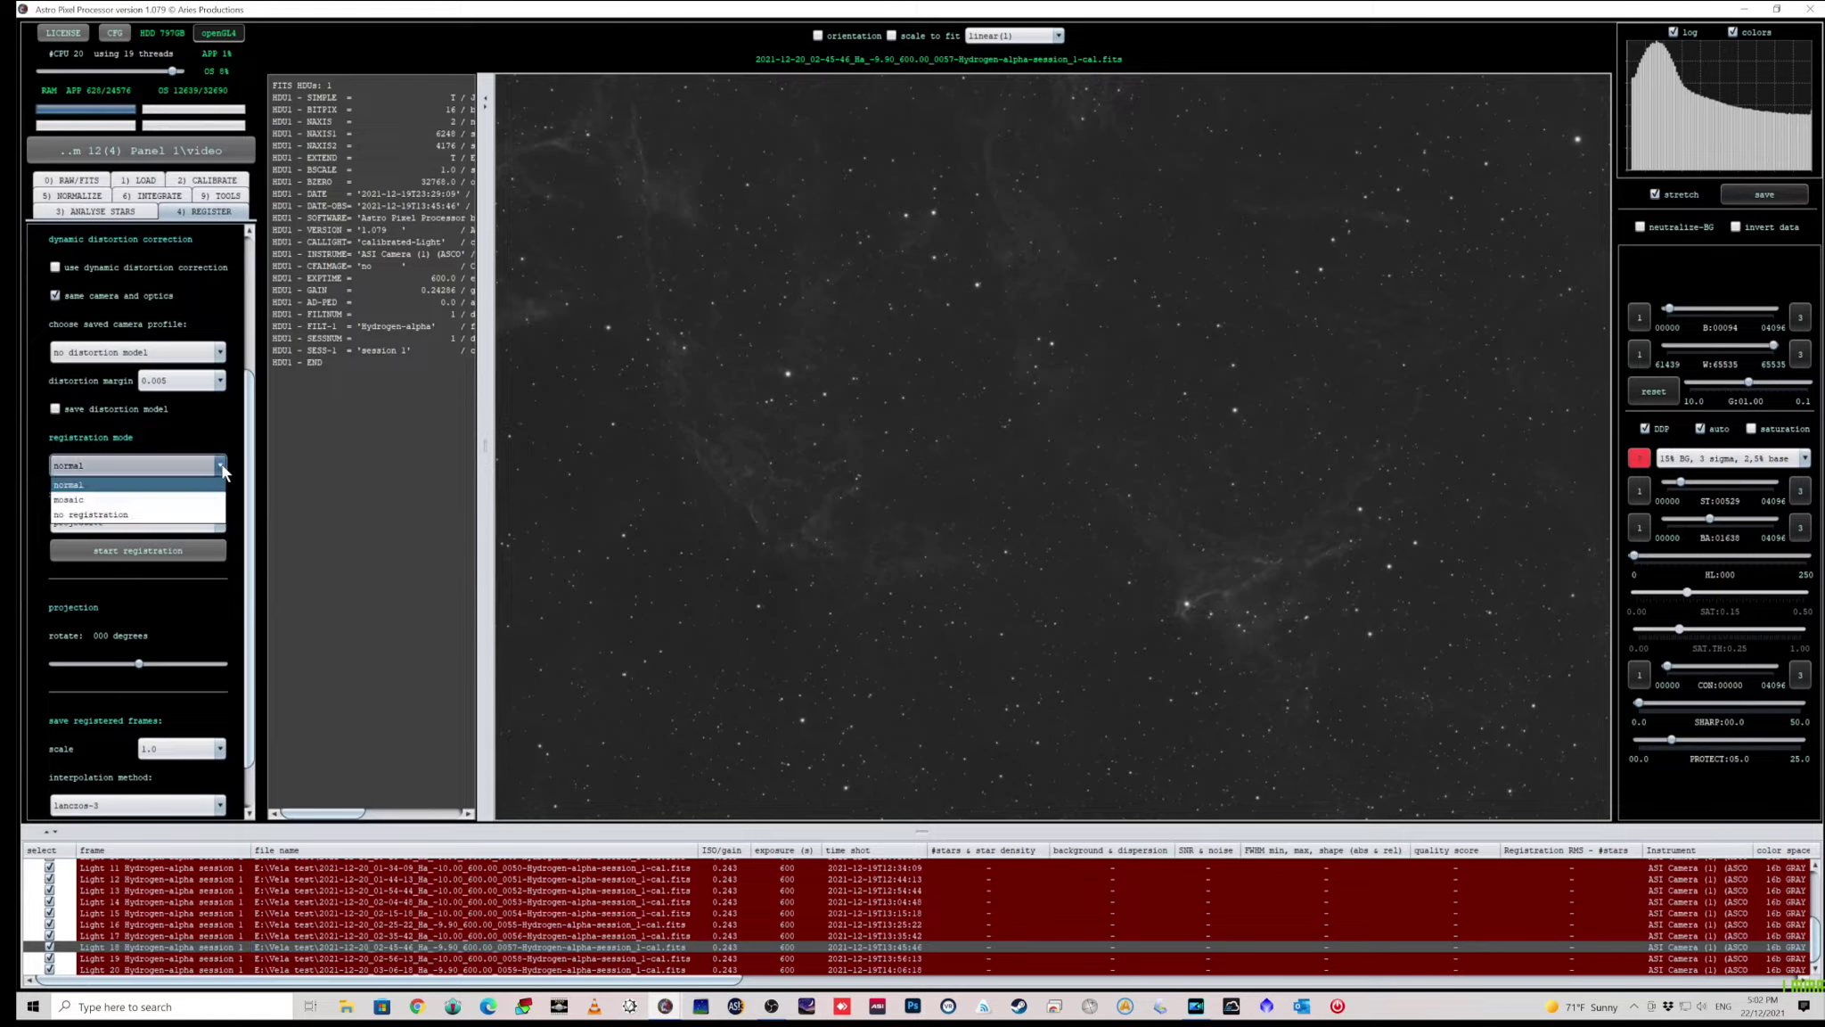
{"action": "left_click", "coordinate": [186, 502]}
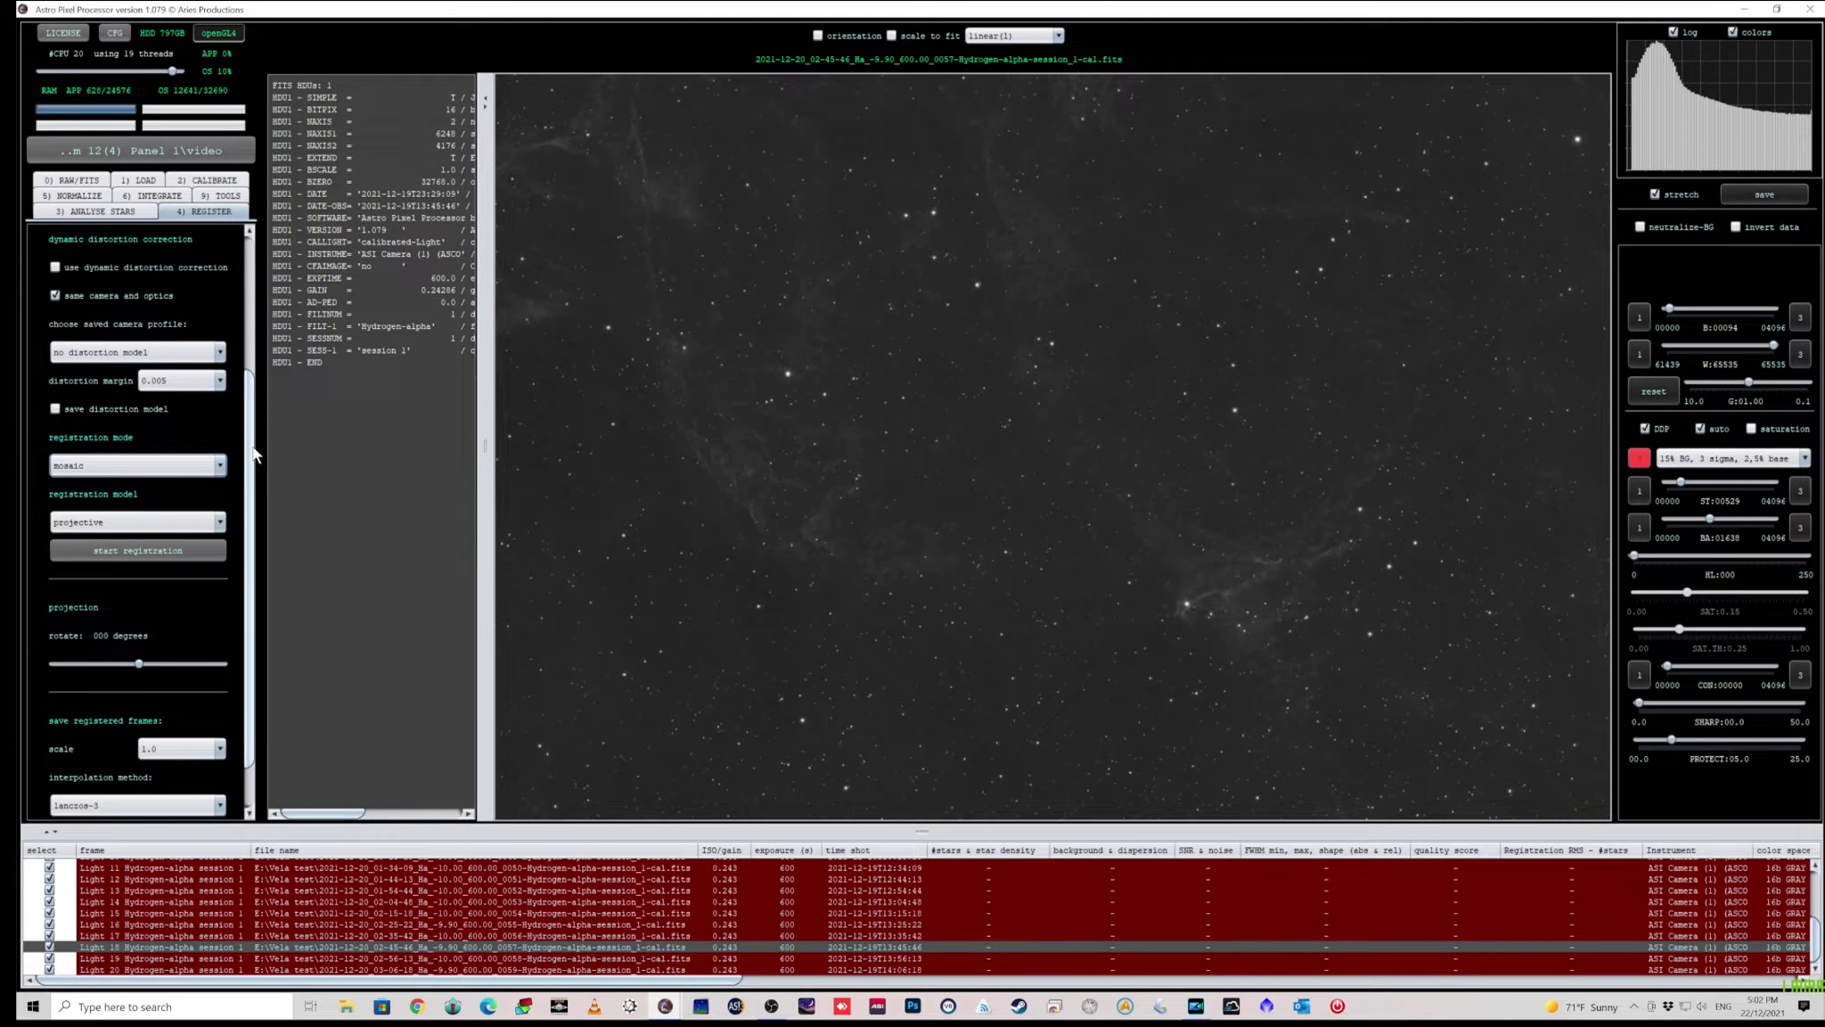
Set the registration scale stop to 10 and enable dynamic distortion correction
{"action": "left_click_drag", "start_coordinate": [251, 453], "coordinate": [255, 298]}
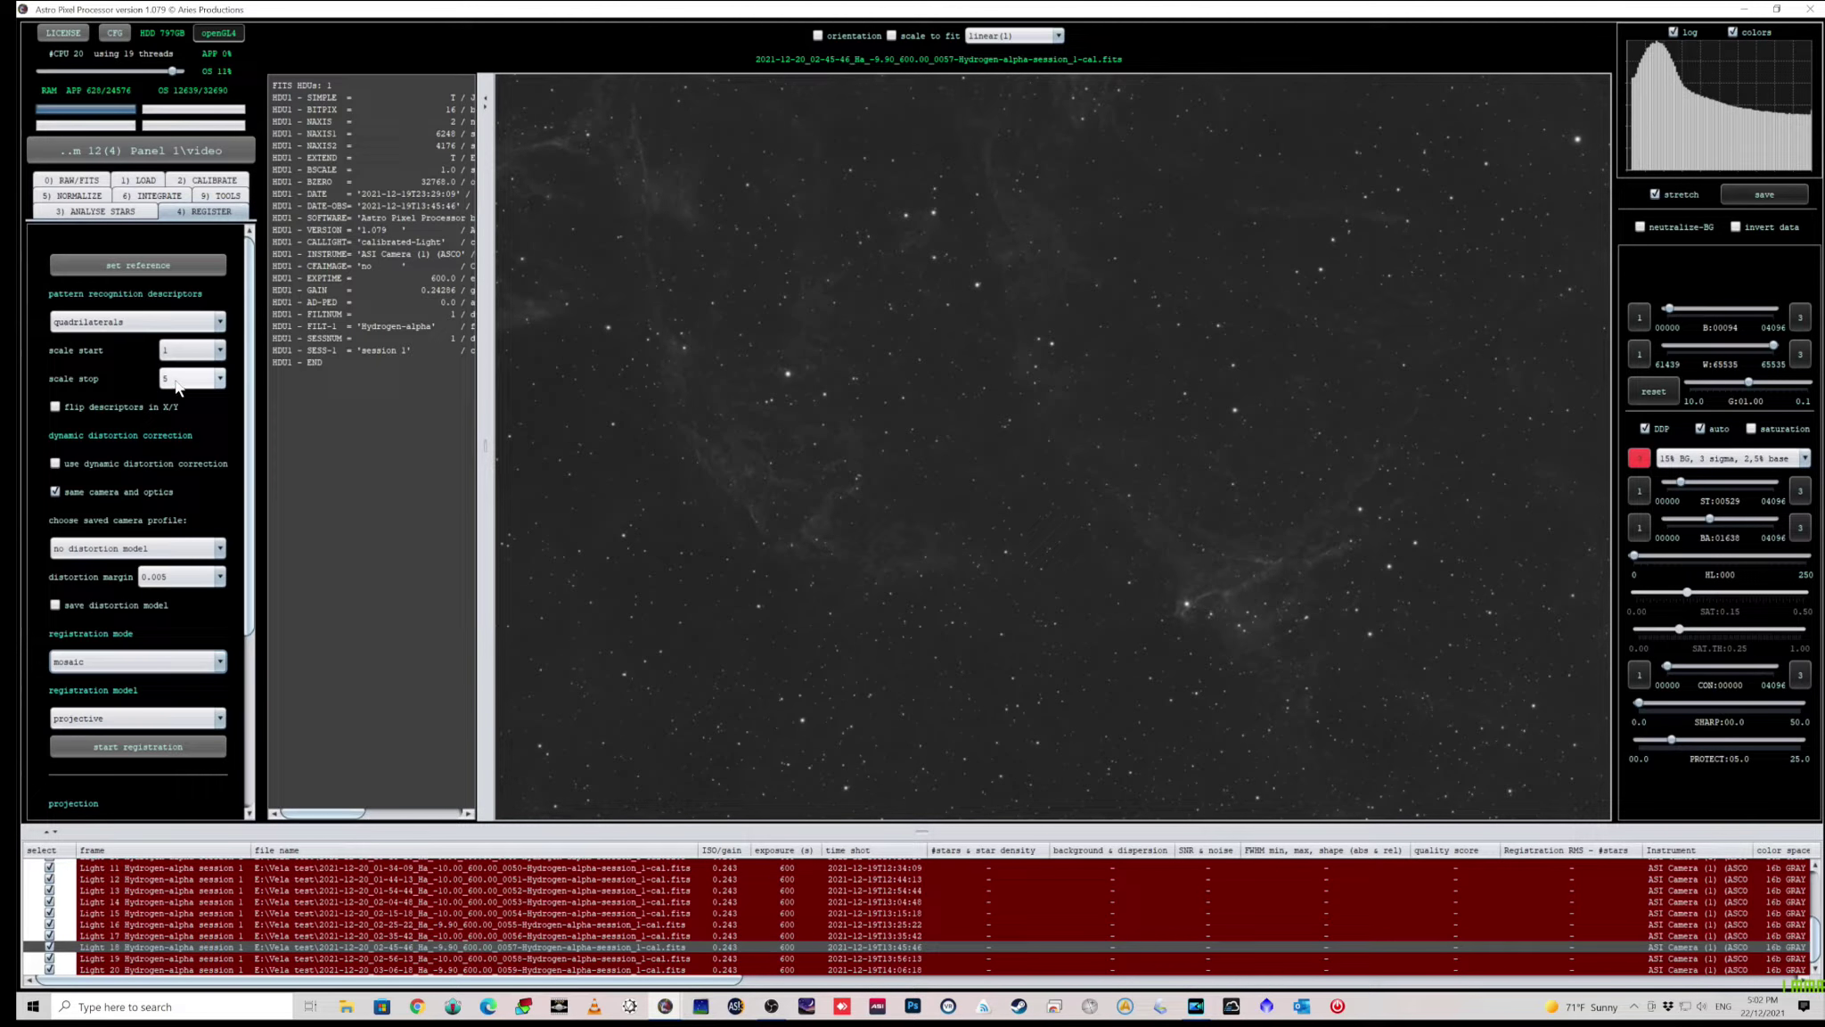
{"action": "mouse_move", "coordinate": [177, 385]}
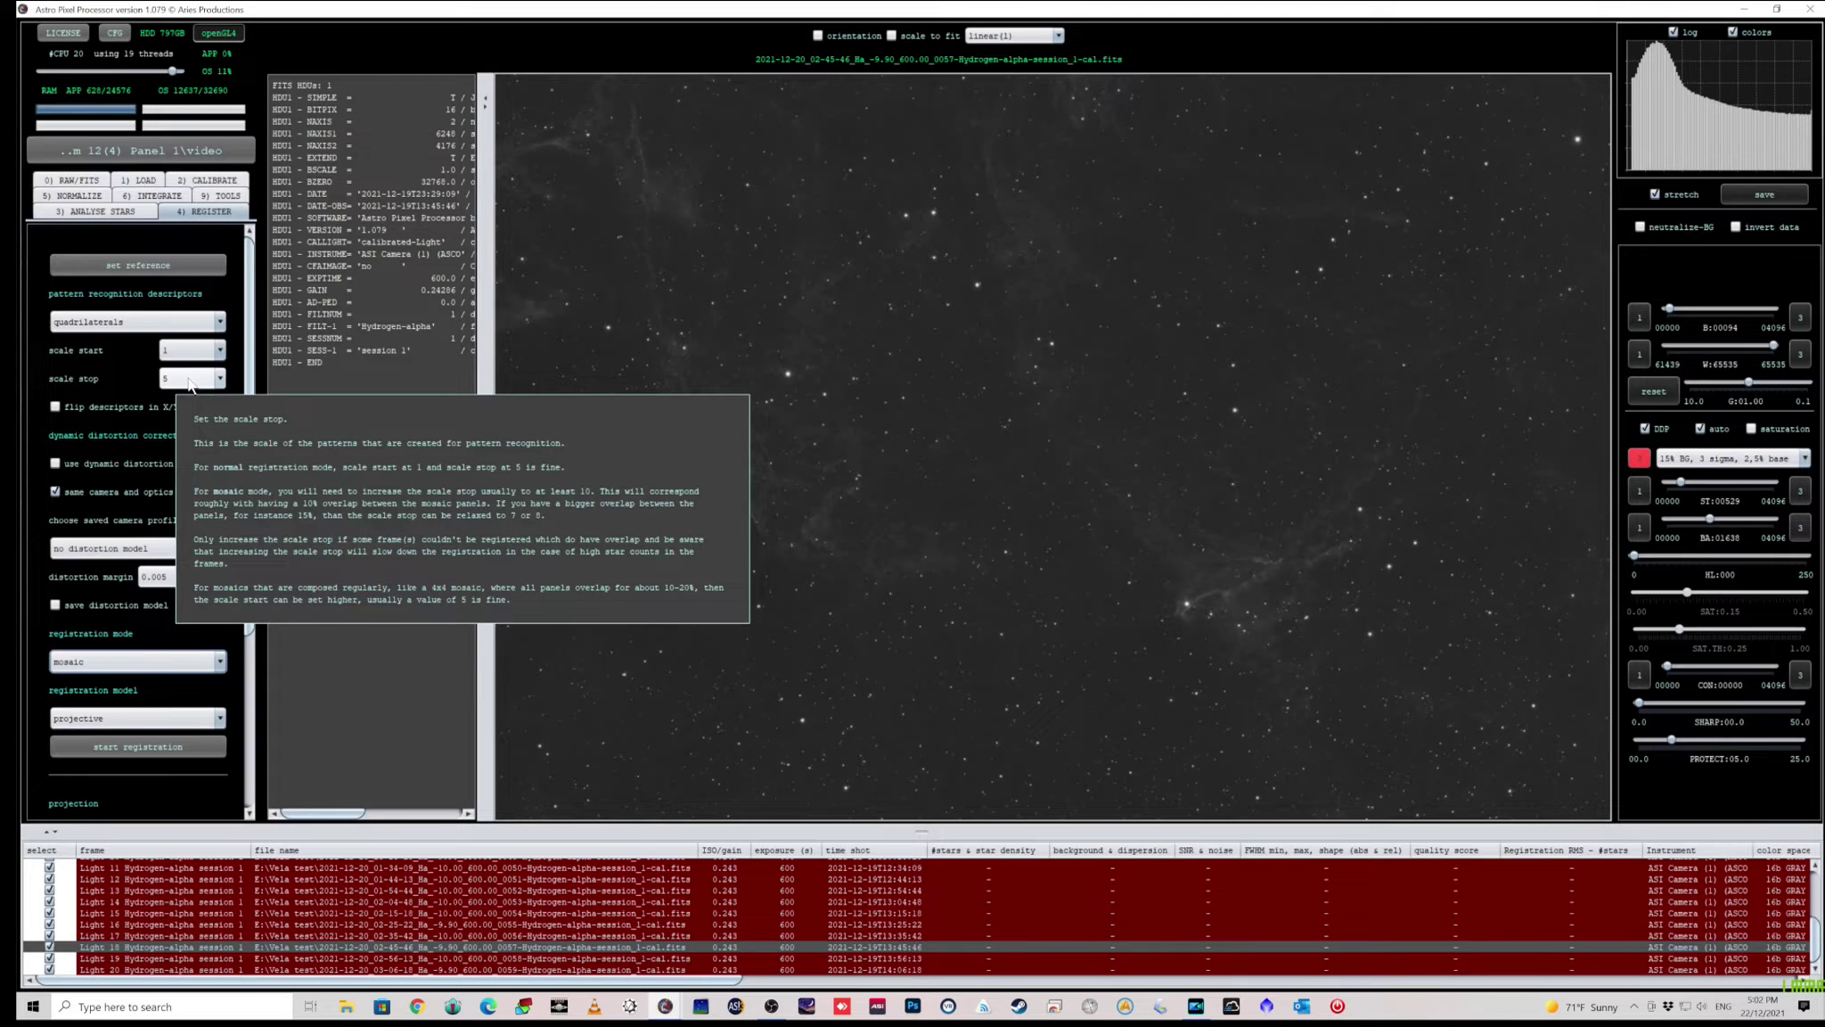
{"action": "left_click", "coordinate": [221, 380]}
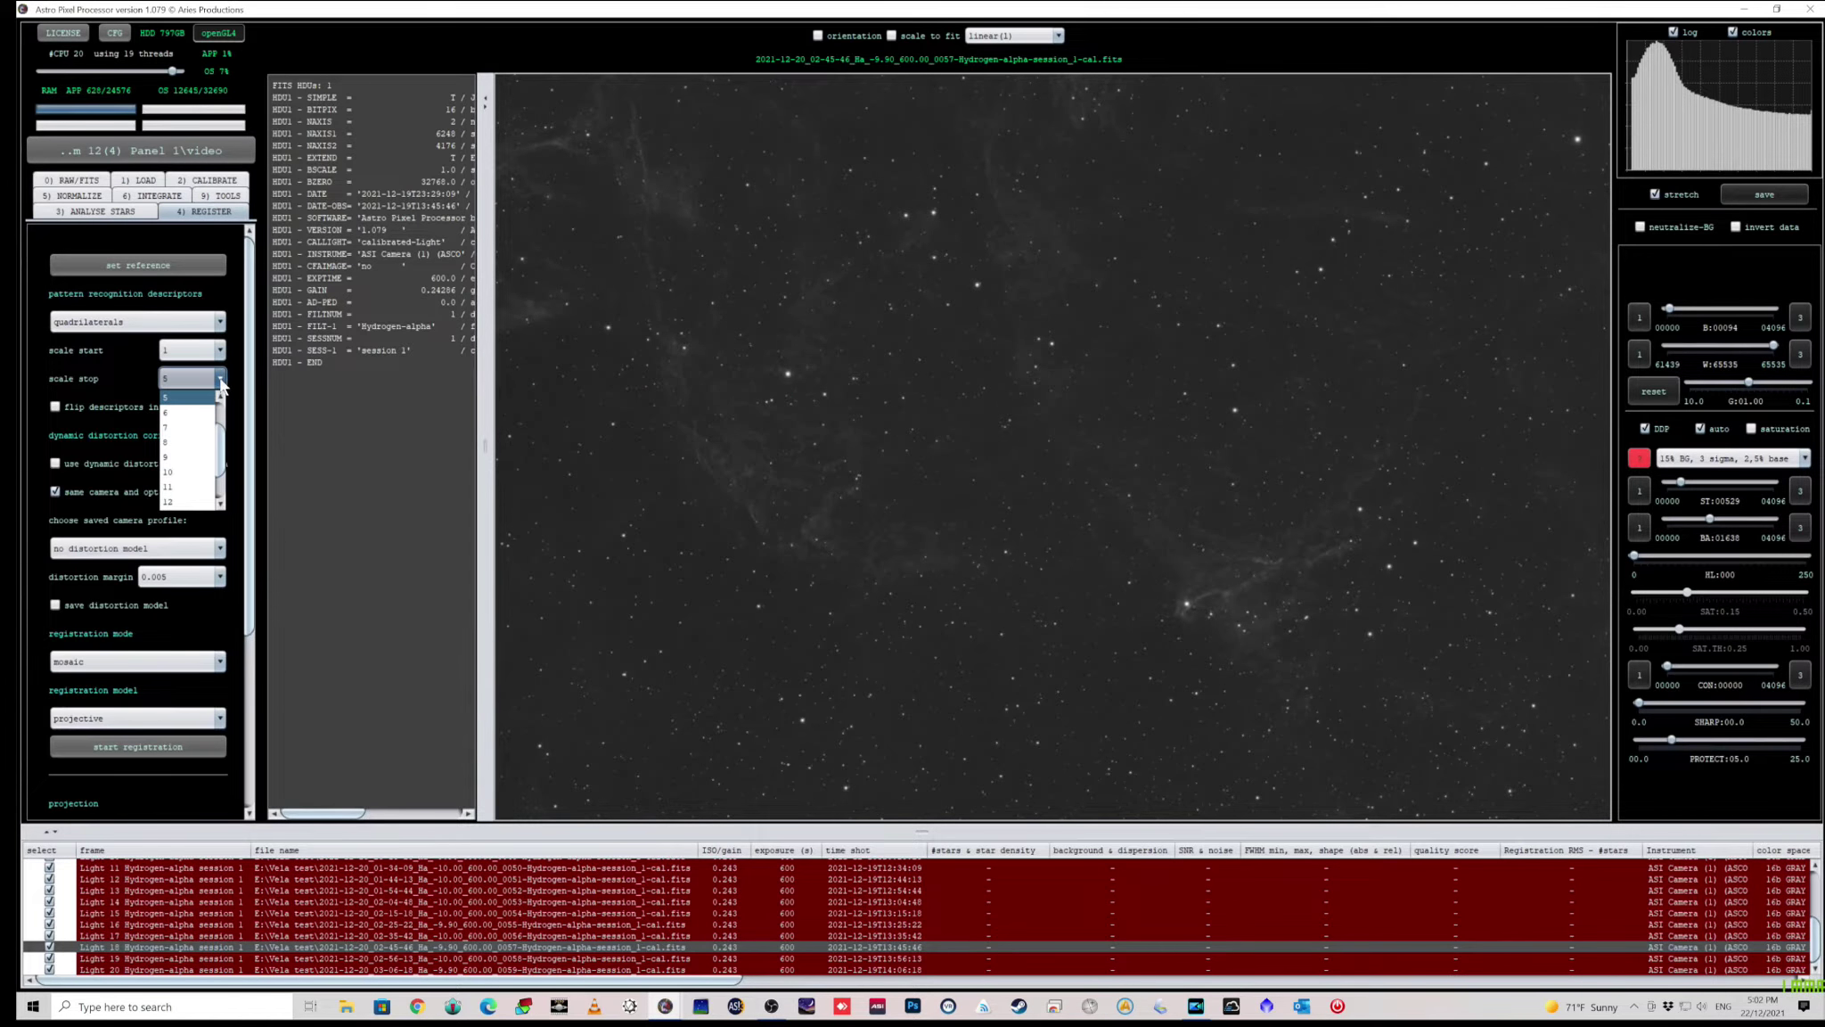
{"action": "left_click", "coordinate": [187, 471]}
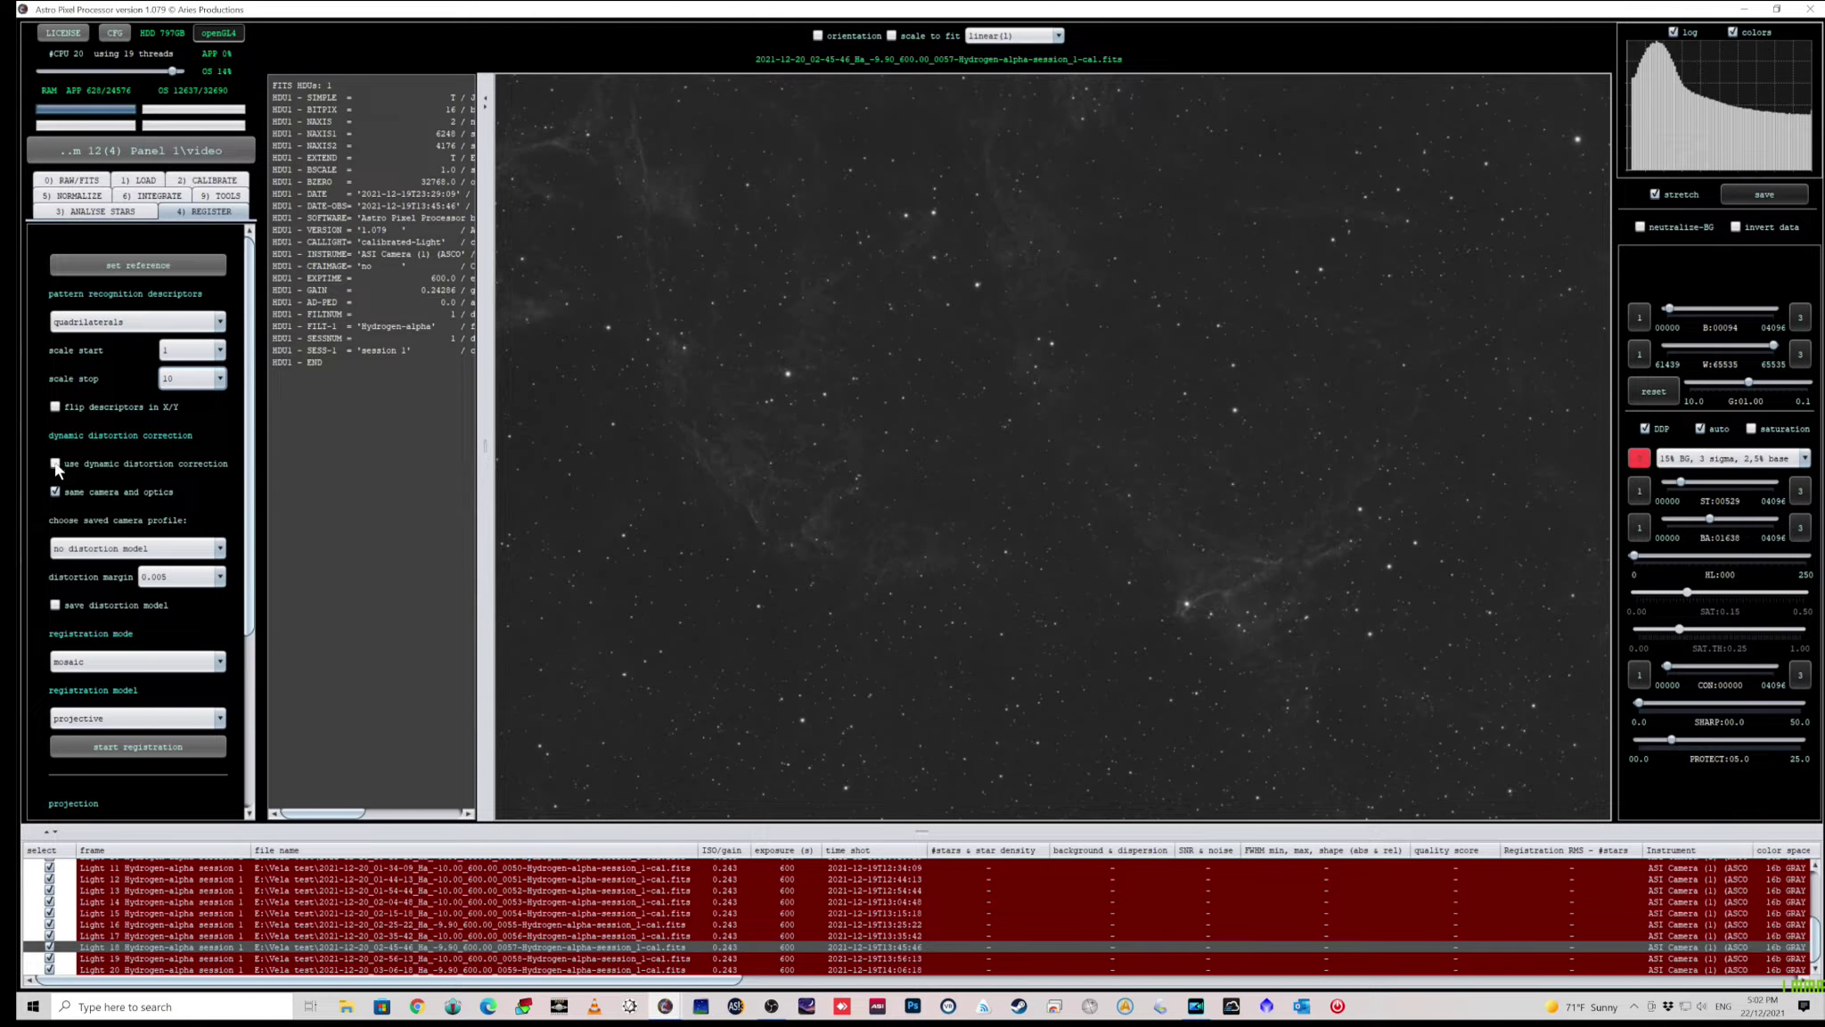
{"action": "mouse_move", "coordinate": [55, 467]}
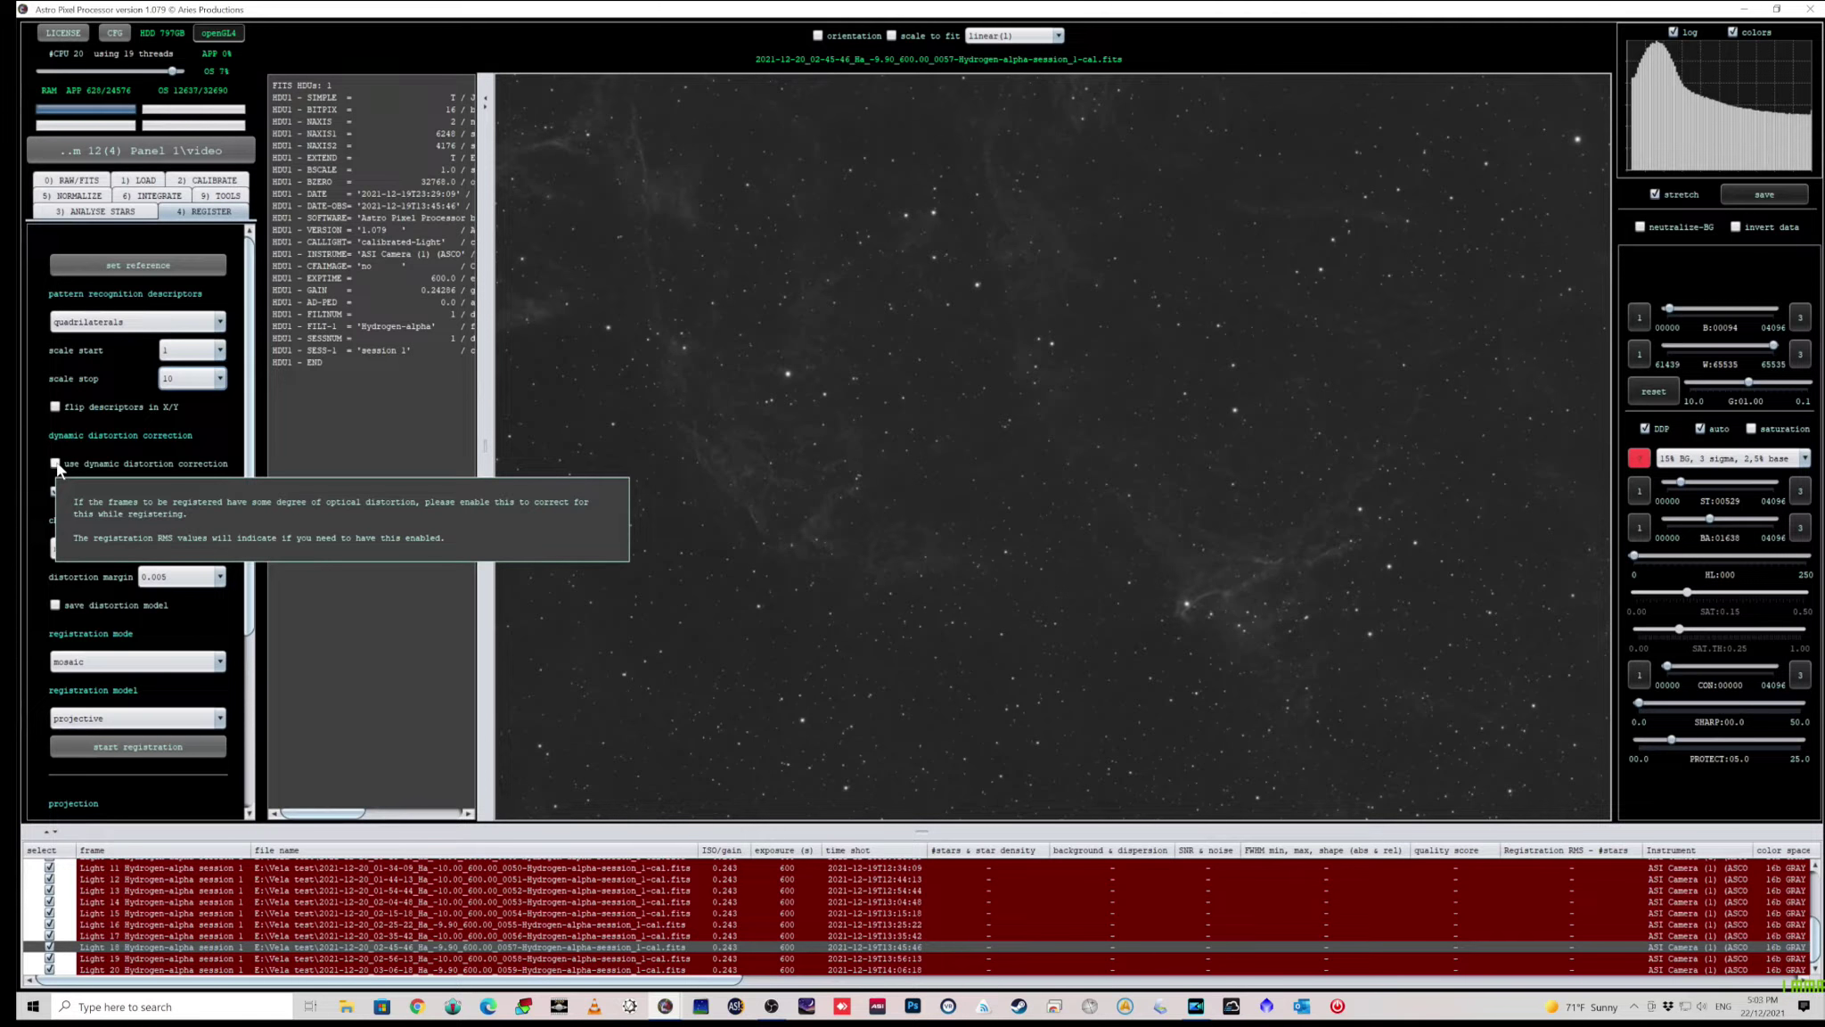
{"action": "left_click", "coordinate": [55, 463]}
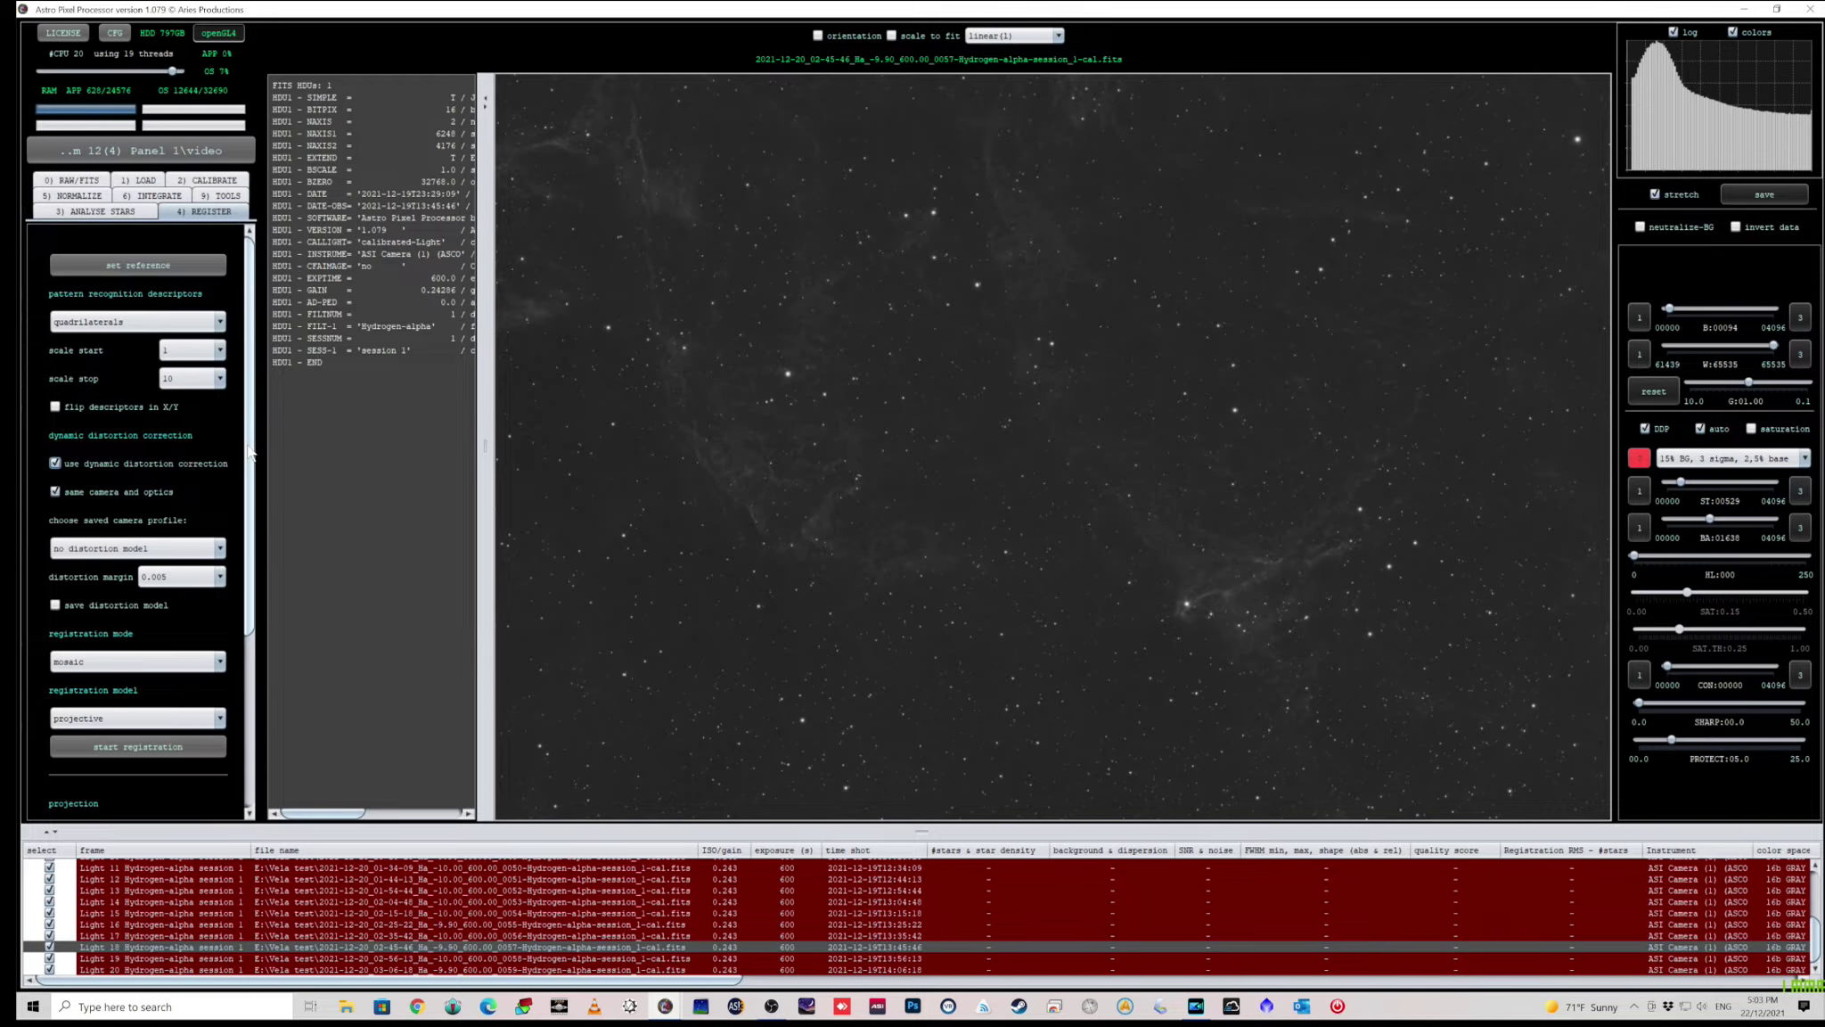
{"action": "scroll", "coordinate": [250, 446], "scroll_direction": "down", "scroll_amount": 5}
{"action": "scroll", "coordinate": [254, 437], "scroll_direction": "up", "scroll_amount": 5}
Keep the normalization settings, and set the integration to average with winsorized rejection as the outlier filter
{"action": "left_click", "coordinate": [78, 197]}
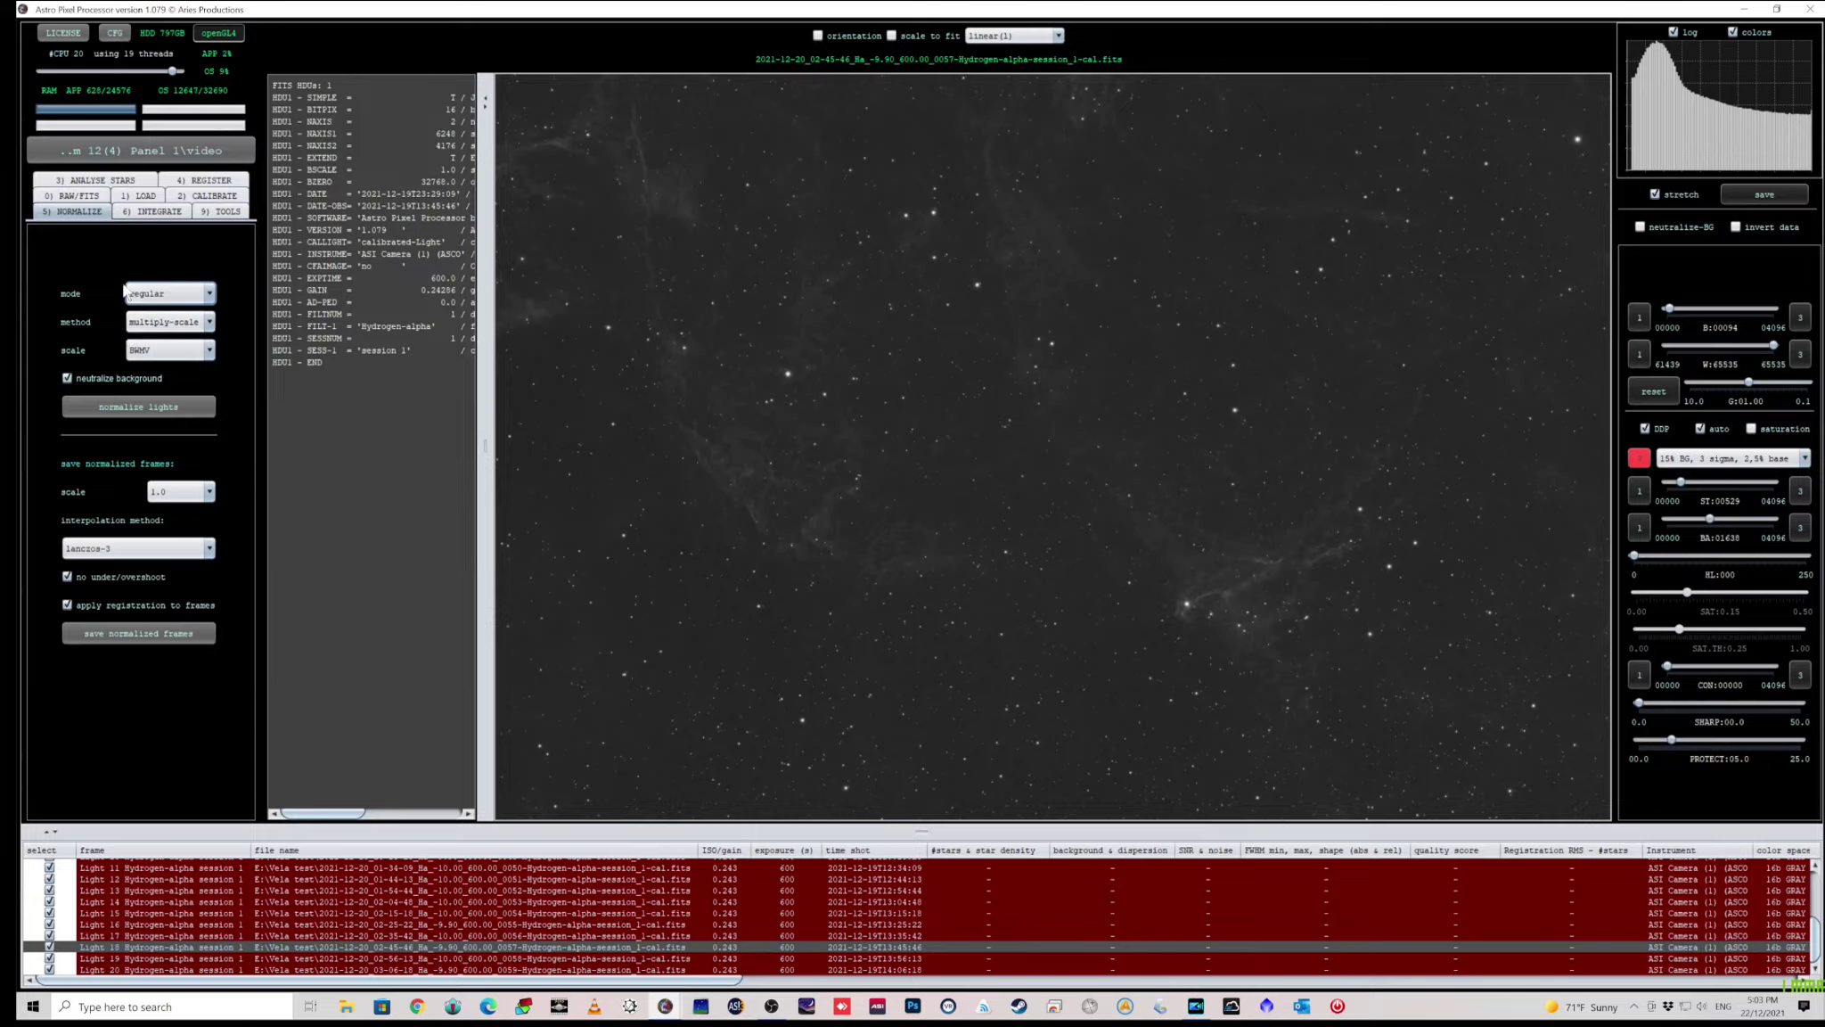
{"action": "left_click", "coordinate": [150, 214]}
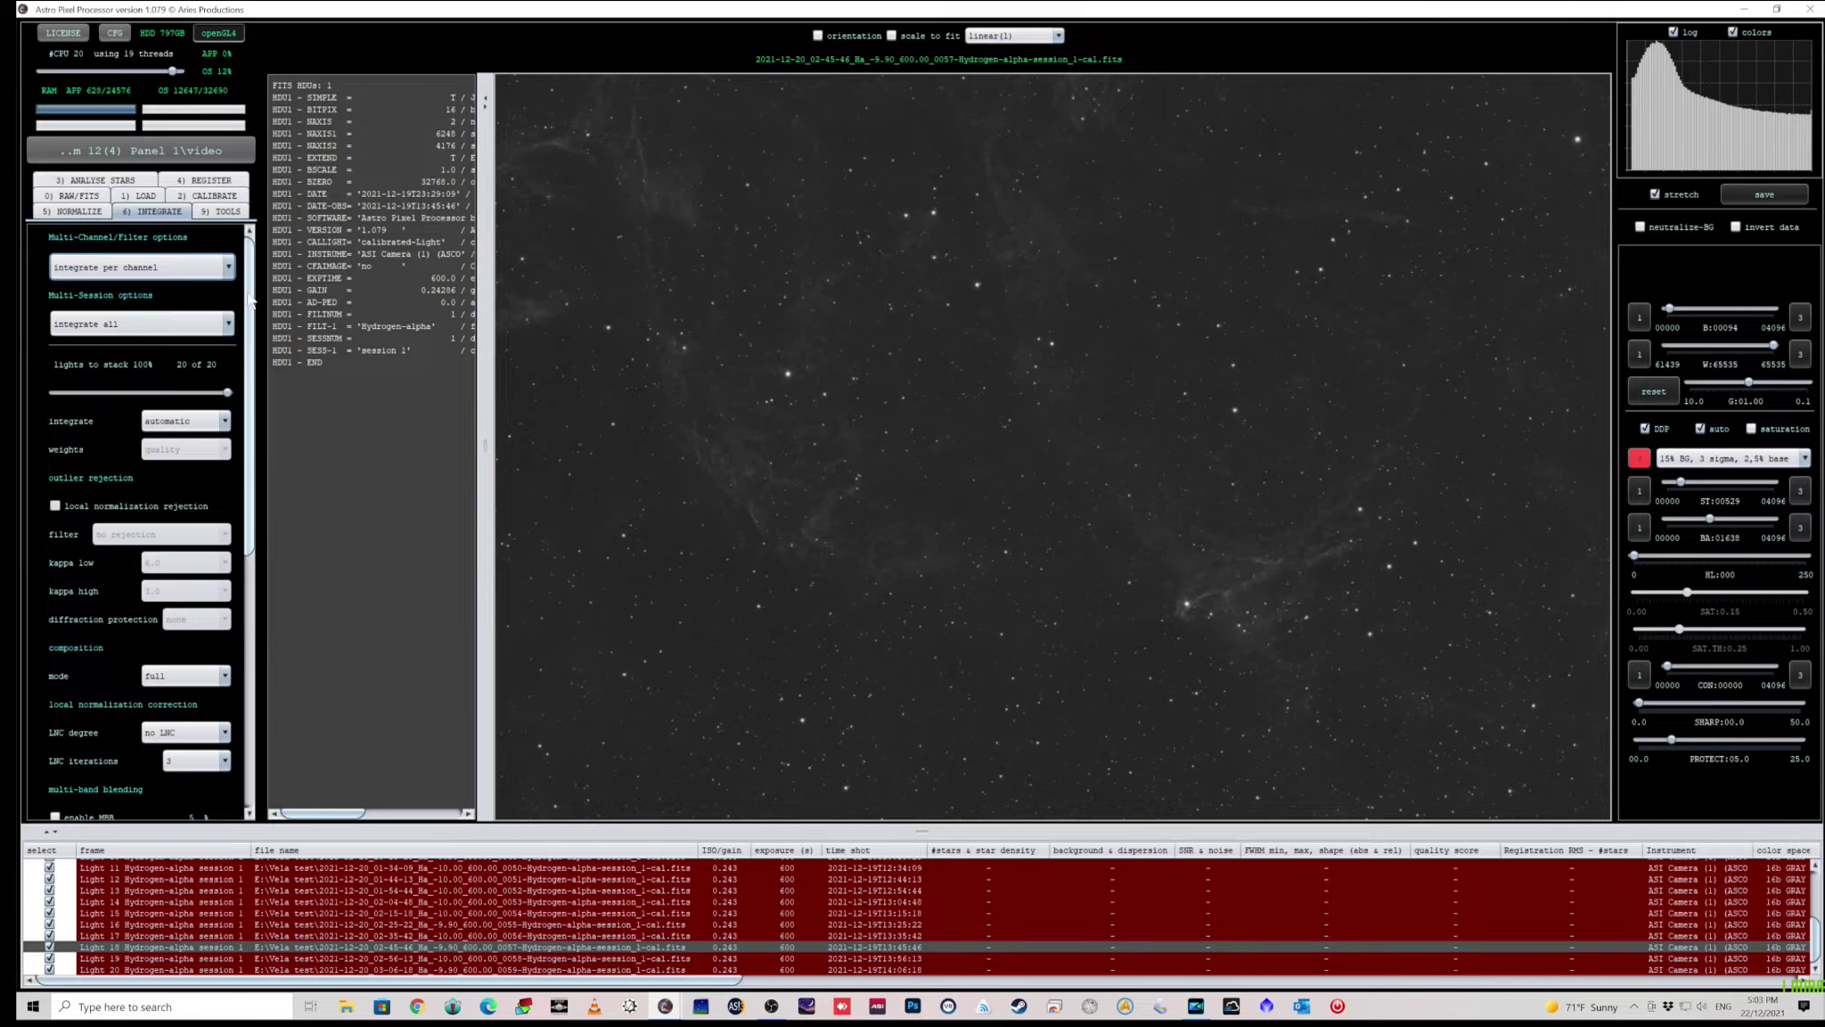
{"action": "scroll", "coordinate": [250, 300], "scroll_direction": "down", "scroll_amount": 2}
{"action": "scroll", "coordinate": [256, 285], "scroll_direction": "up", "scroll_amount": 2}
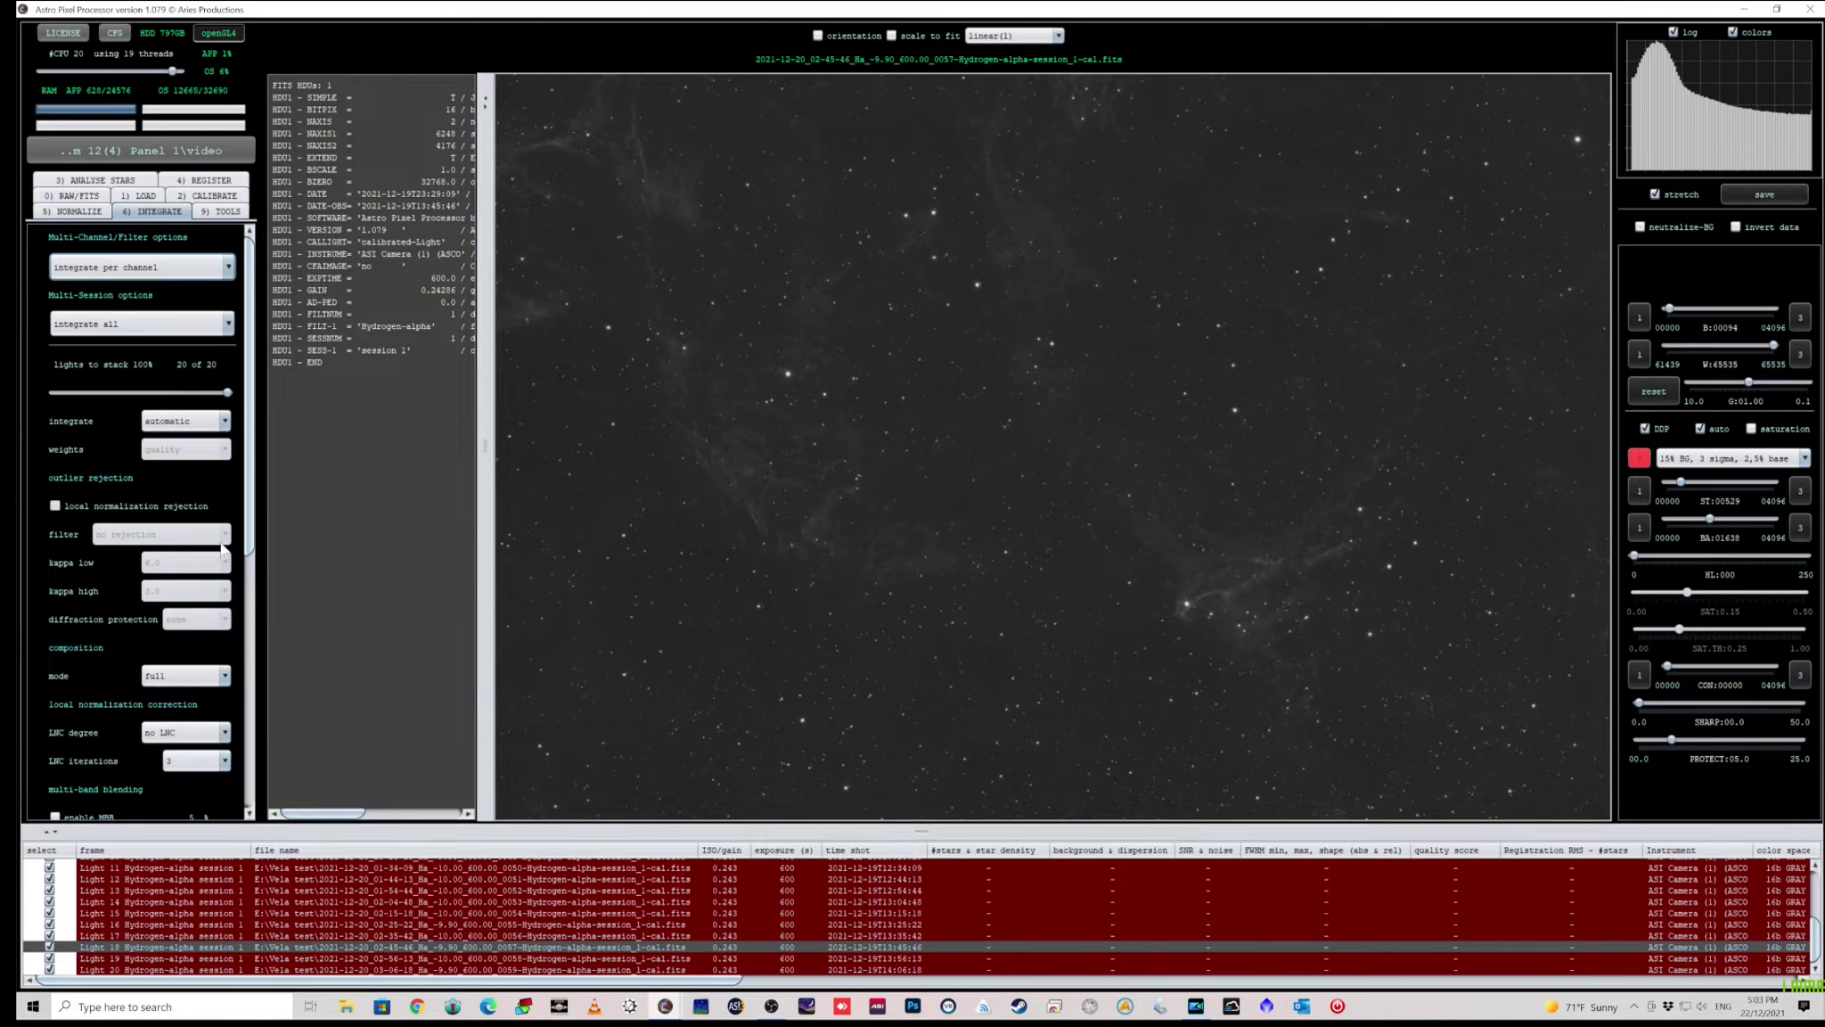
{"action": "left_click", "coordinate": [224, 421]}
{"action": "left_click", "coordinate": [223, 437]}
{"action": "left_click", "coordinate": [225, 534]}
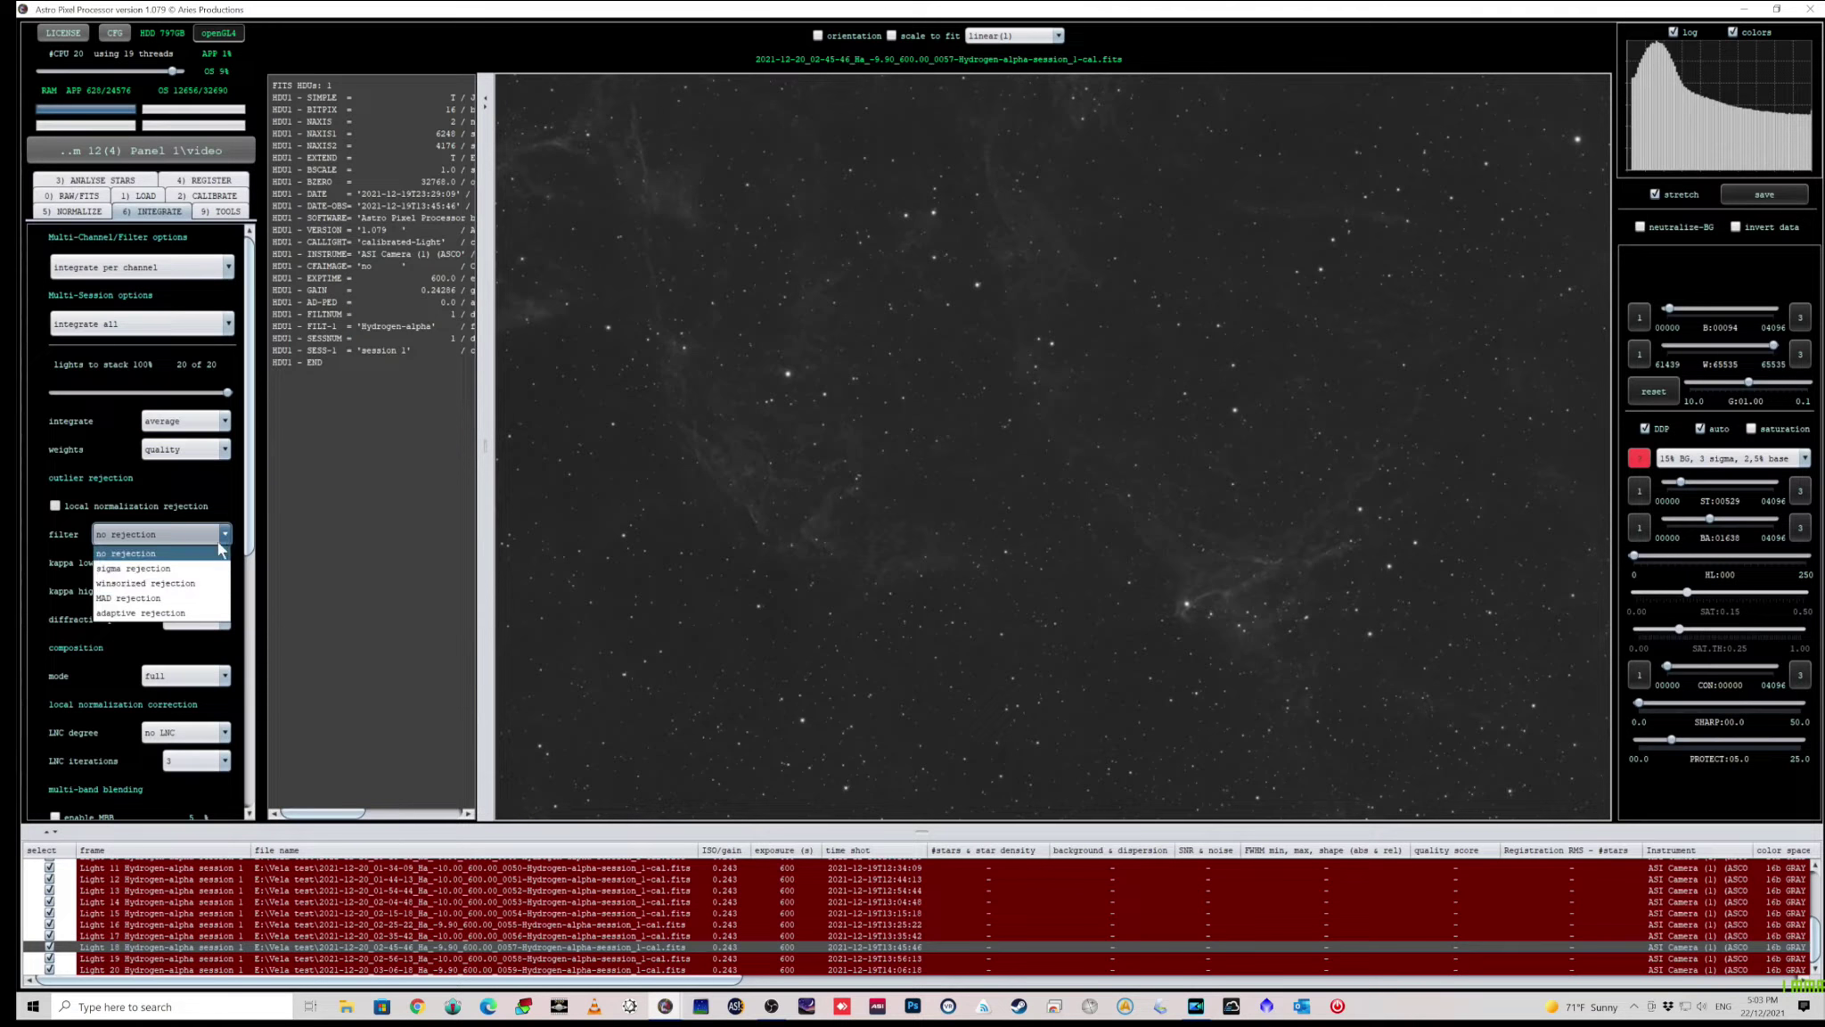
{"action": "left_click", "coordinate": [151, 582]}
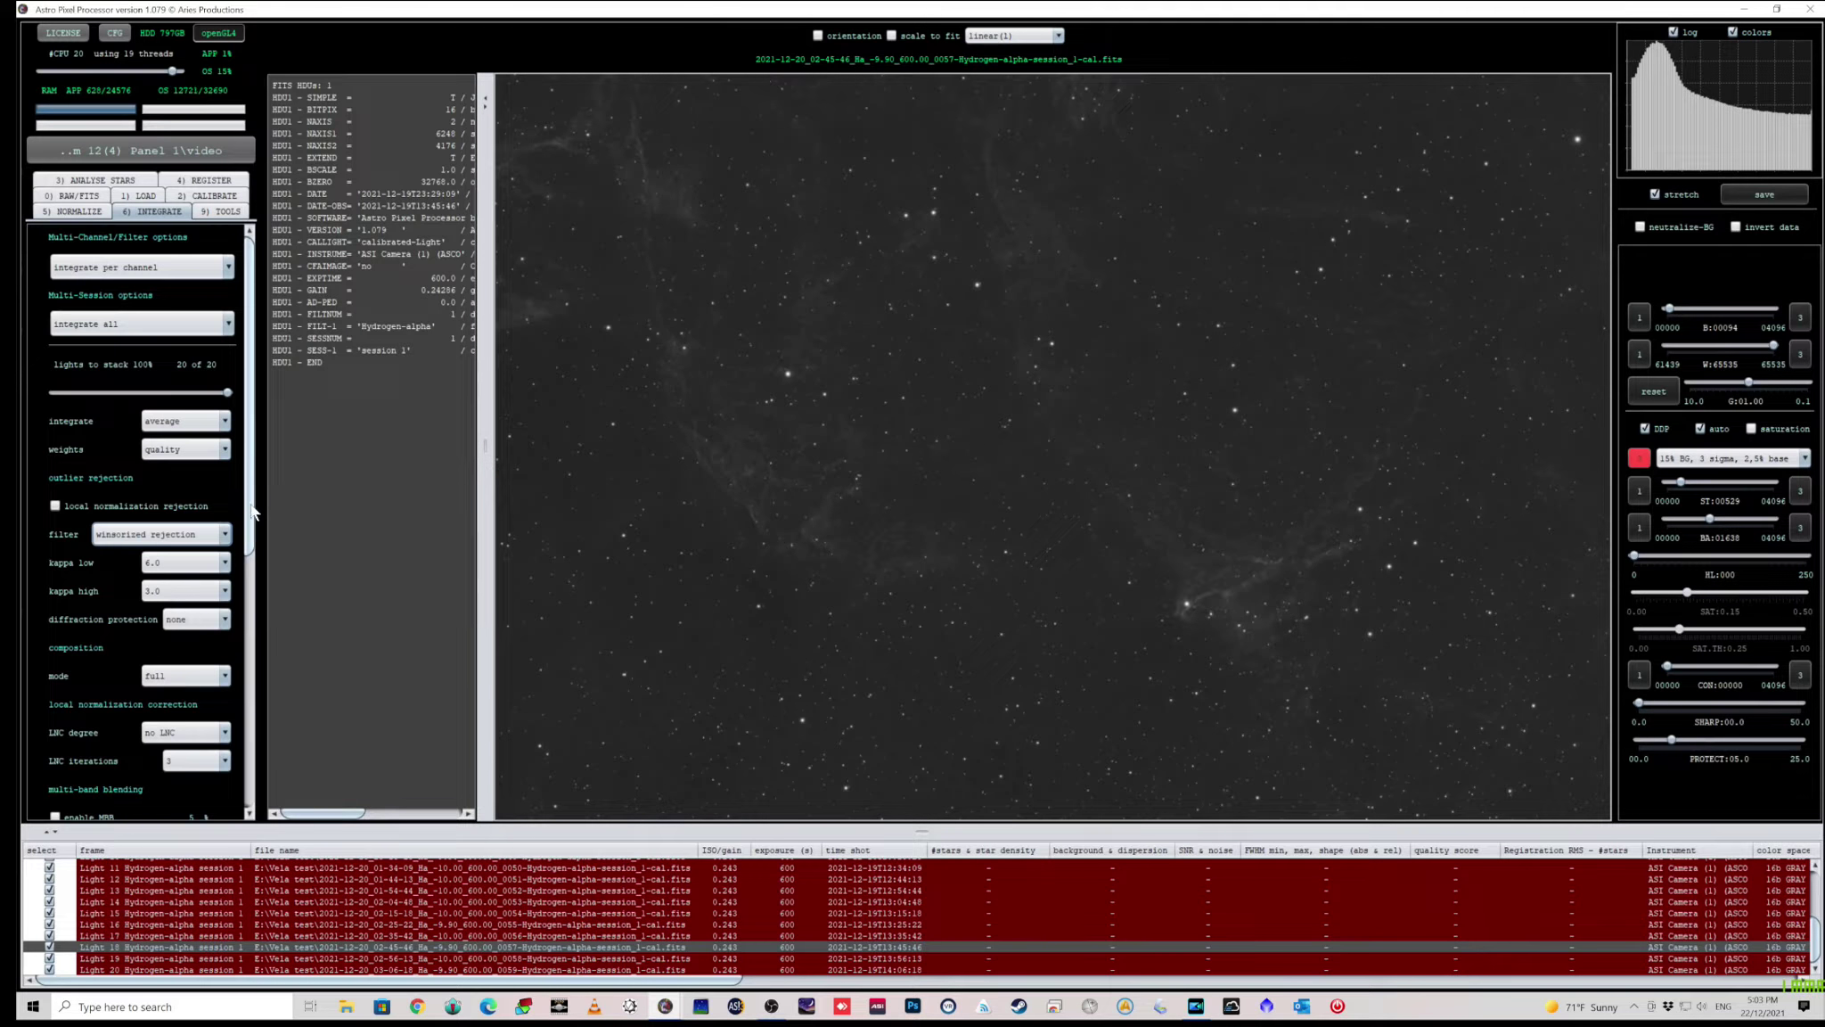
Set the local normalization correction for the integration to 1st degree LNC
{"action": "scroll", "coordinate": [237, 535], "scroll_direction": "down", "scroll_amount": 5}
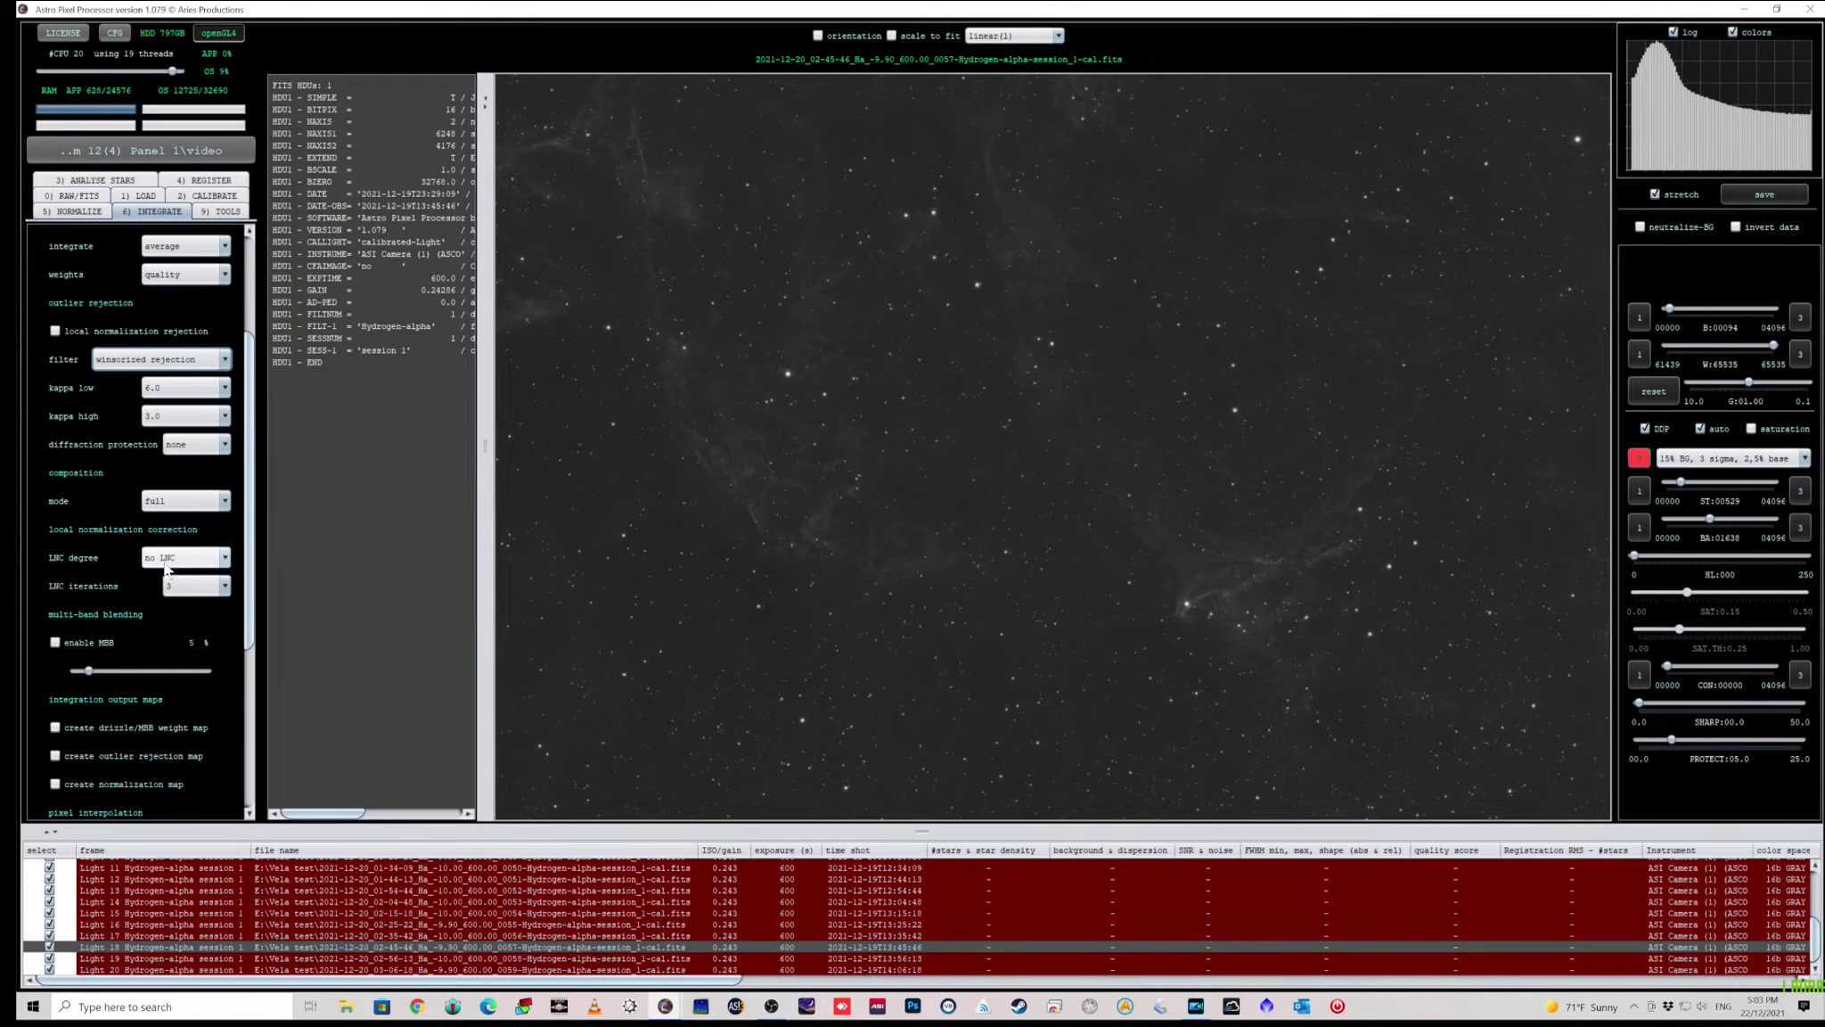
{"action": "mouse_move", "coordinate": [166, 568]}
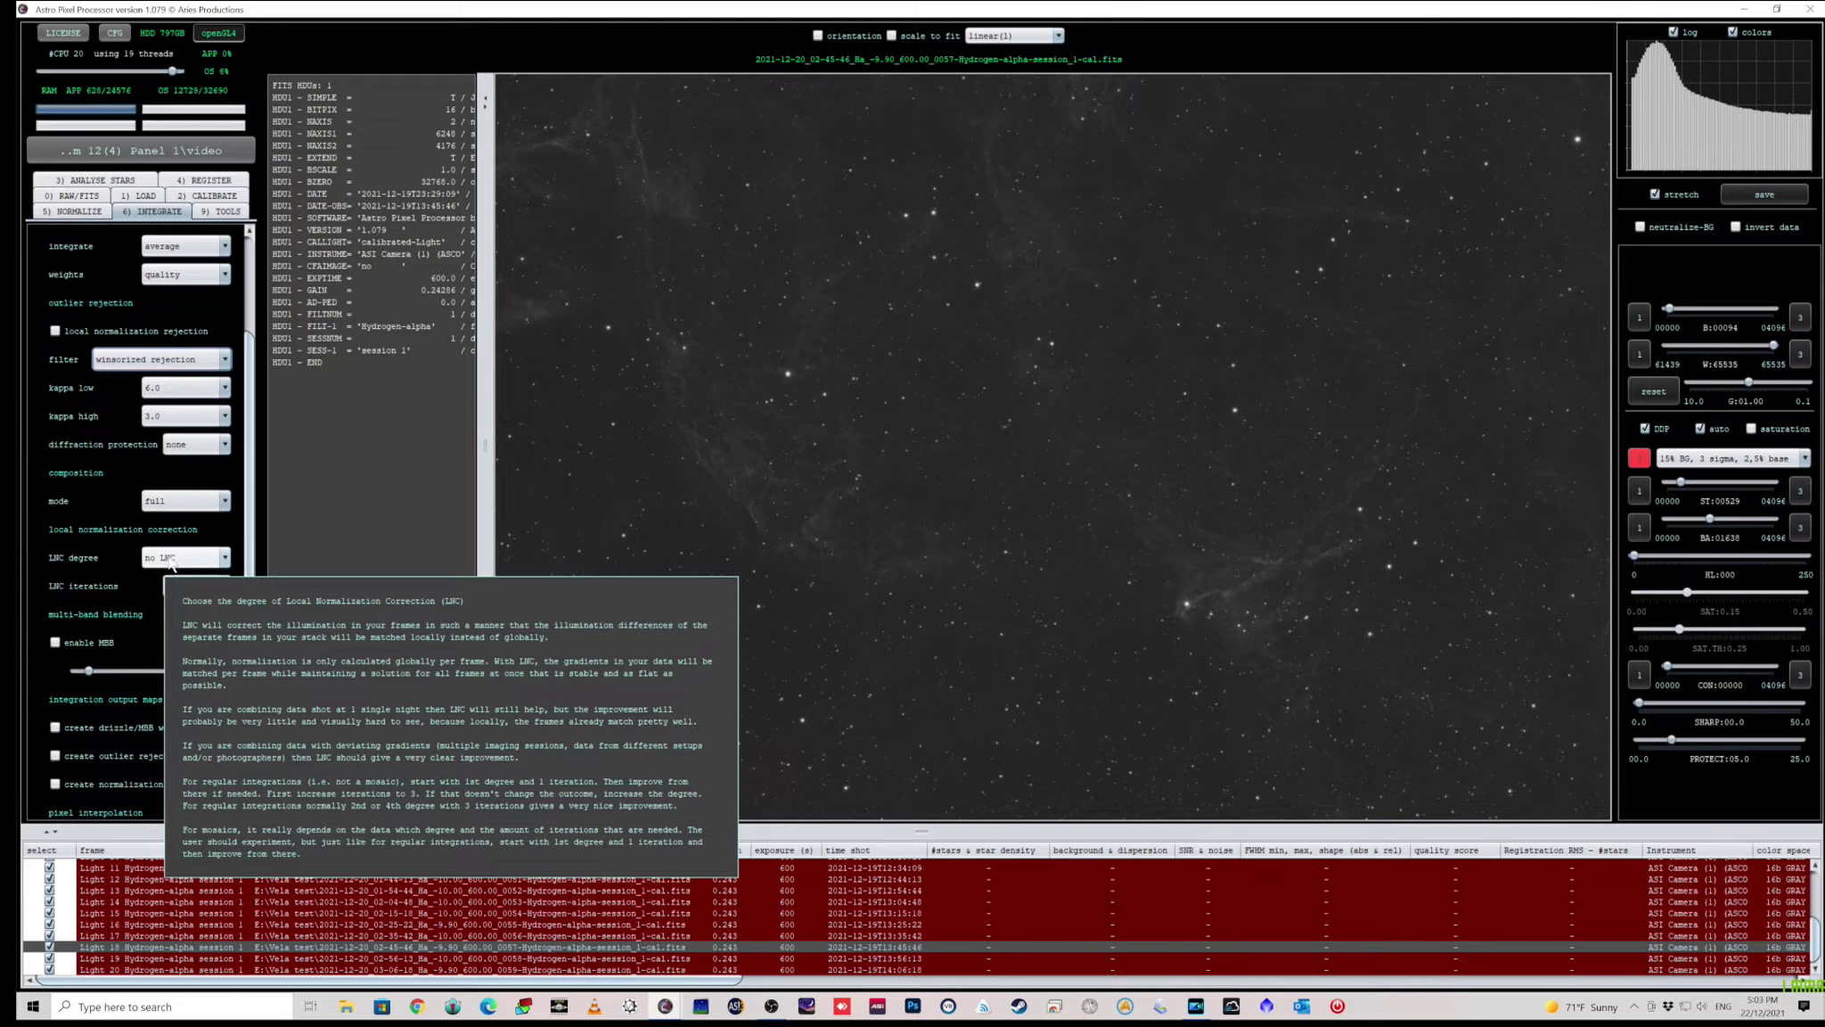
{"action": "left_click", "coordinate": [224, 559]}
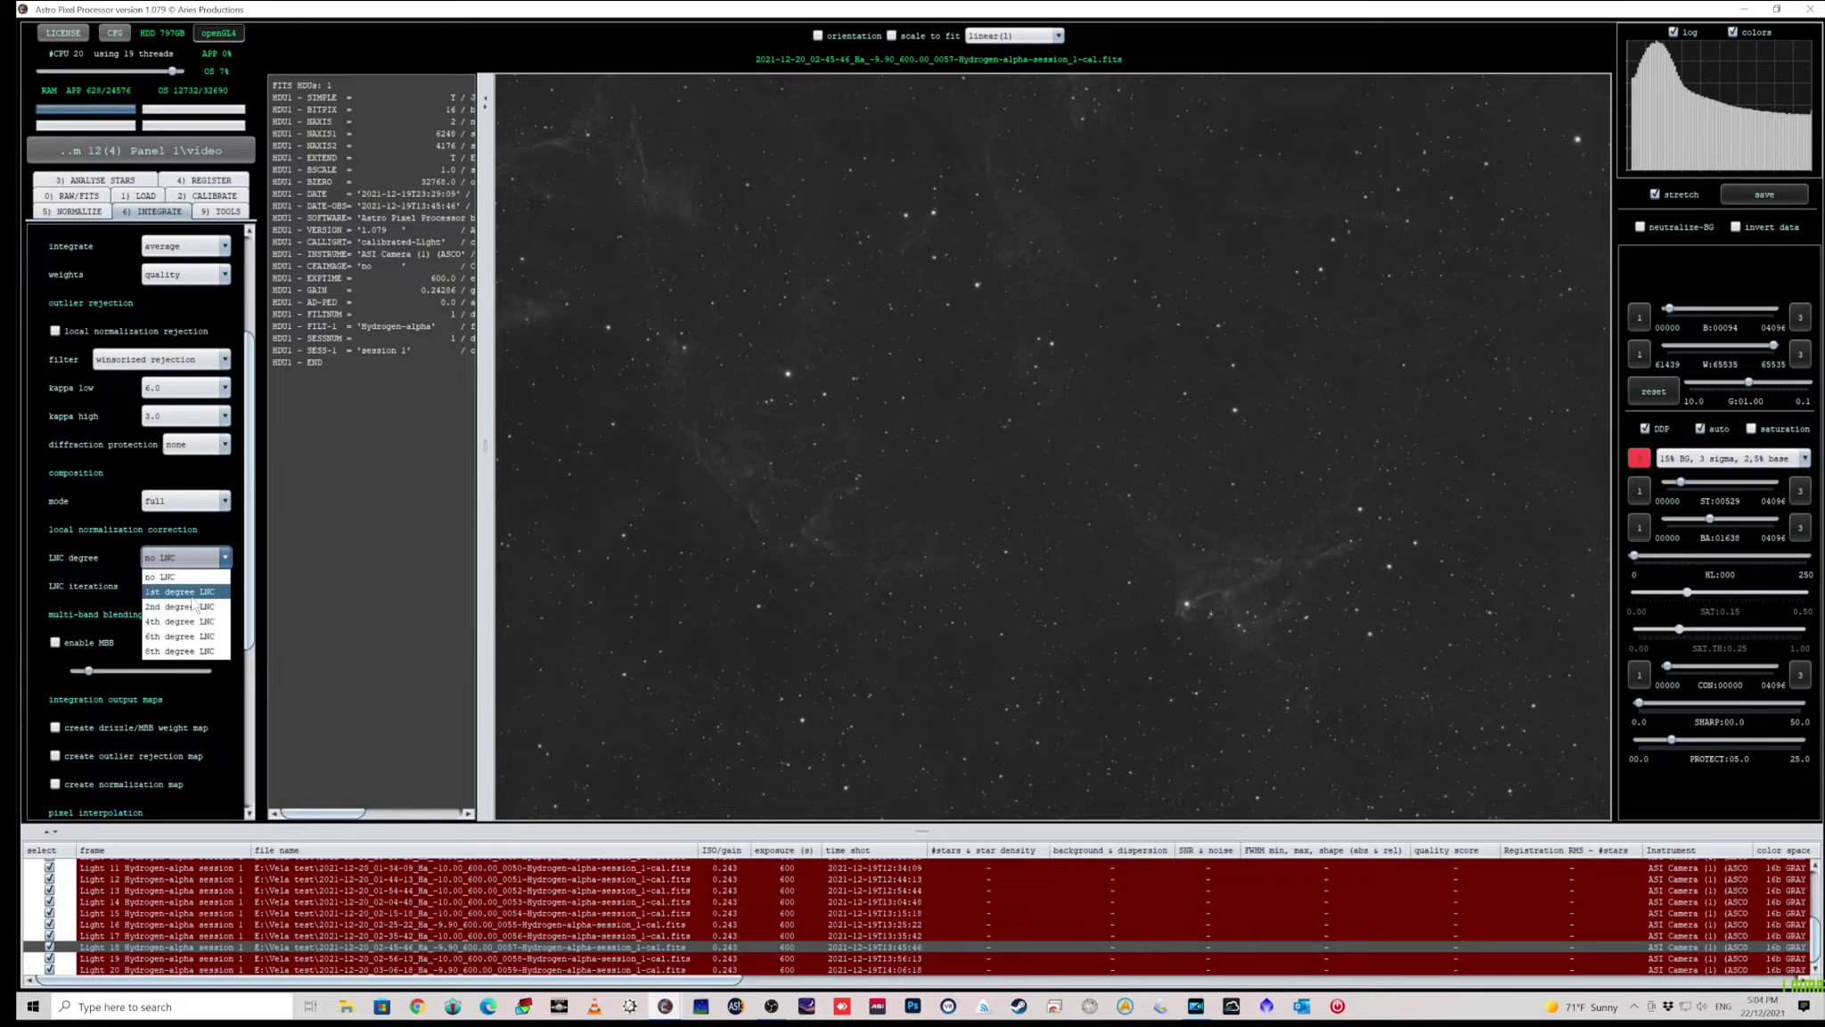
{"action": "left_click", "coordinate": [189, 592]}
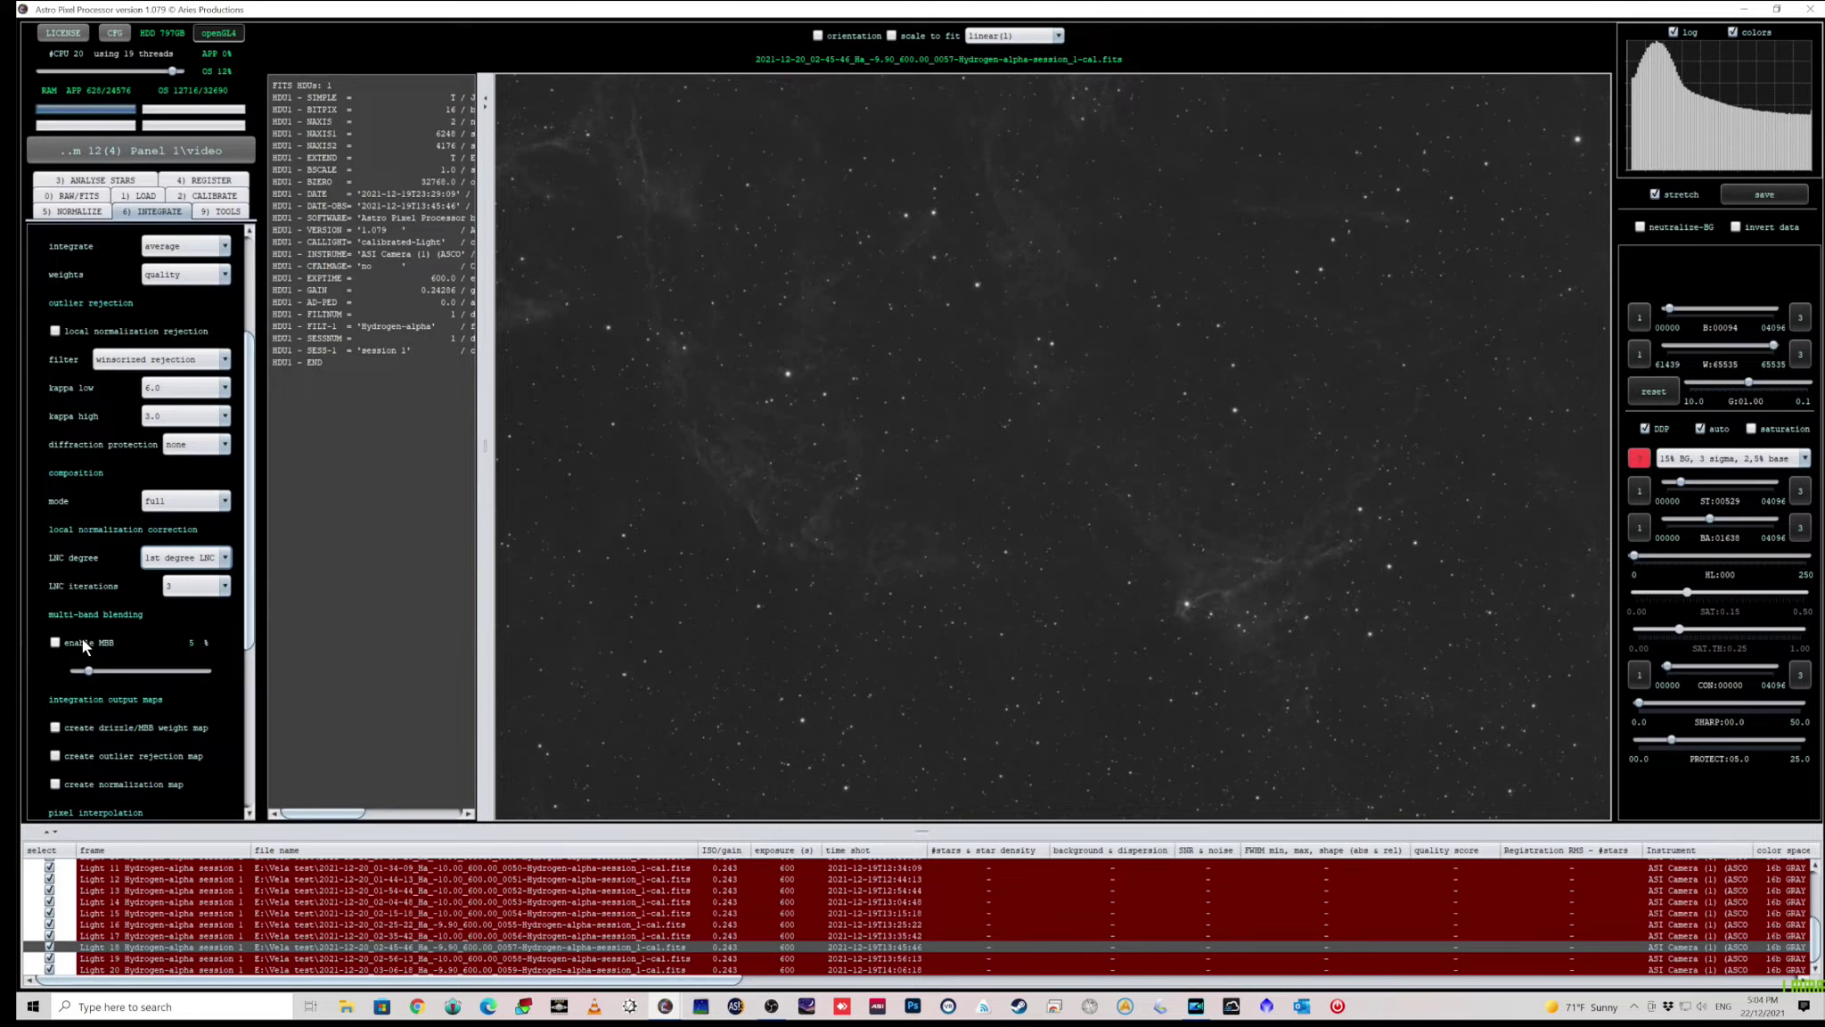
Enable multi-band blending for the integration and set it to 10%
{"action": "mouse_move", "coordinate": [83, 639]}
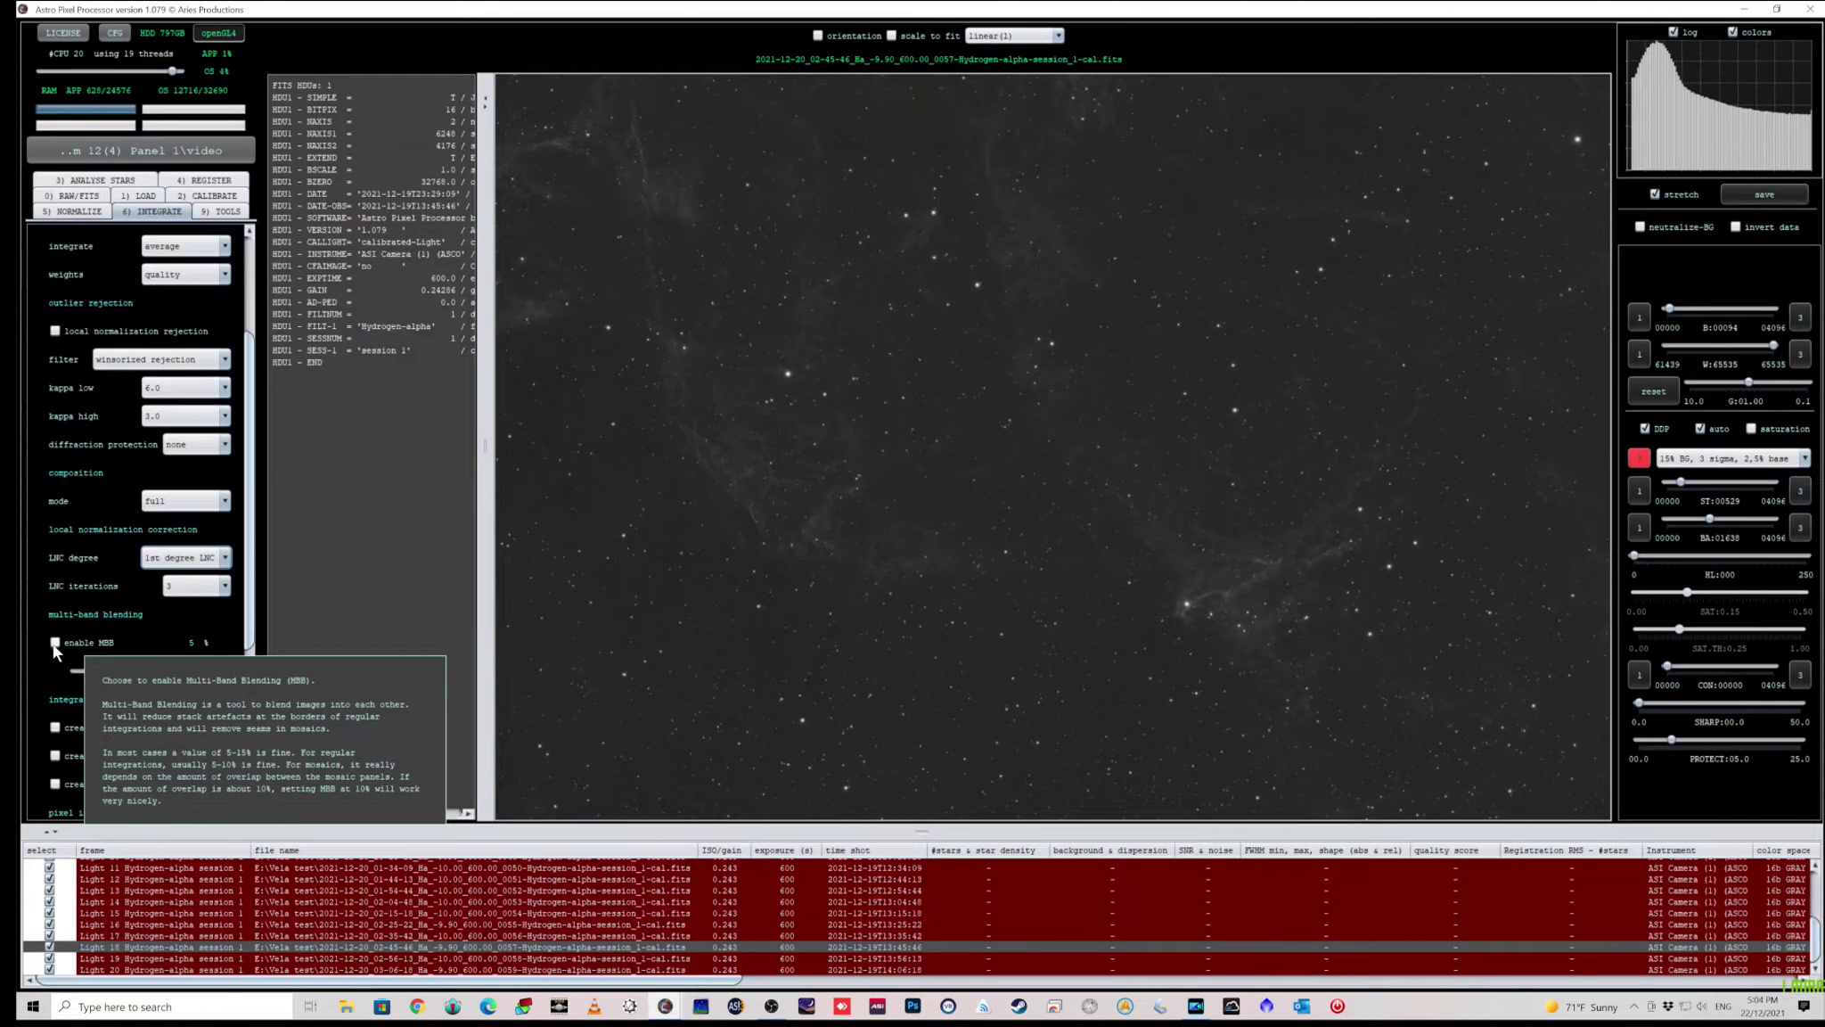
{"action": "left_click", "coordinate": [55, 643]}
{"action": "left_click_drag", "start_coordinate": [88, 670], "coordinate": [98, 671]}
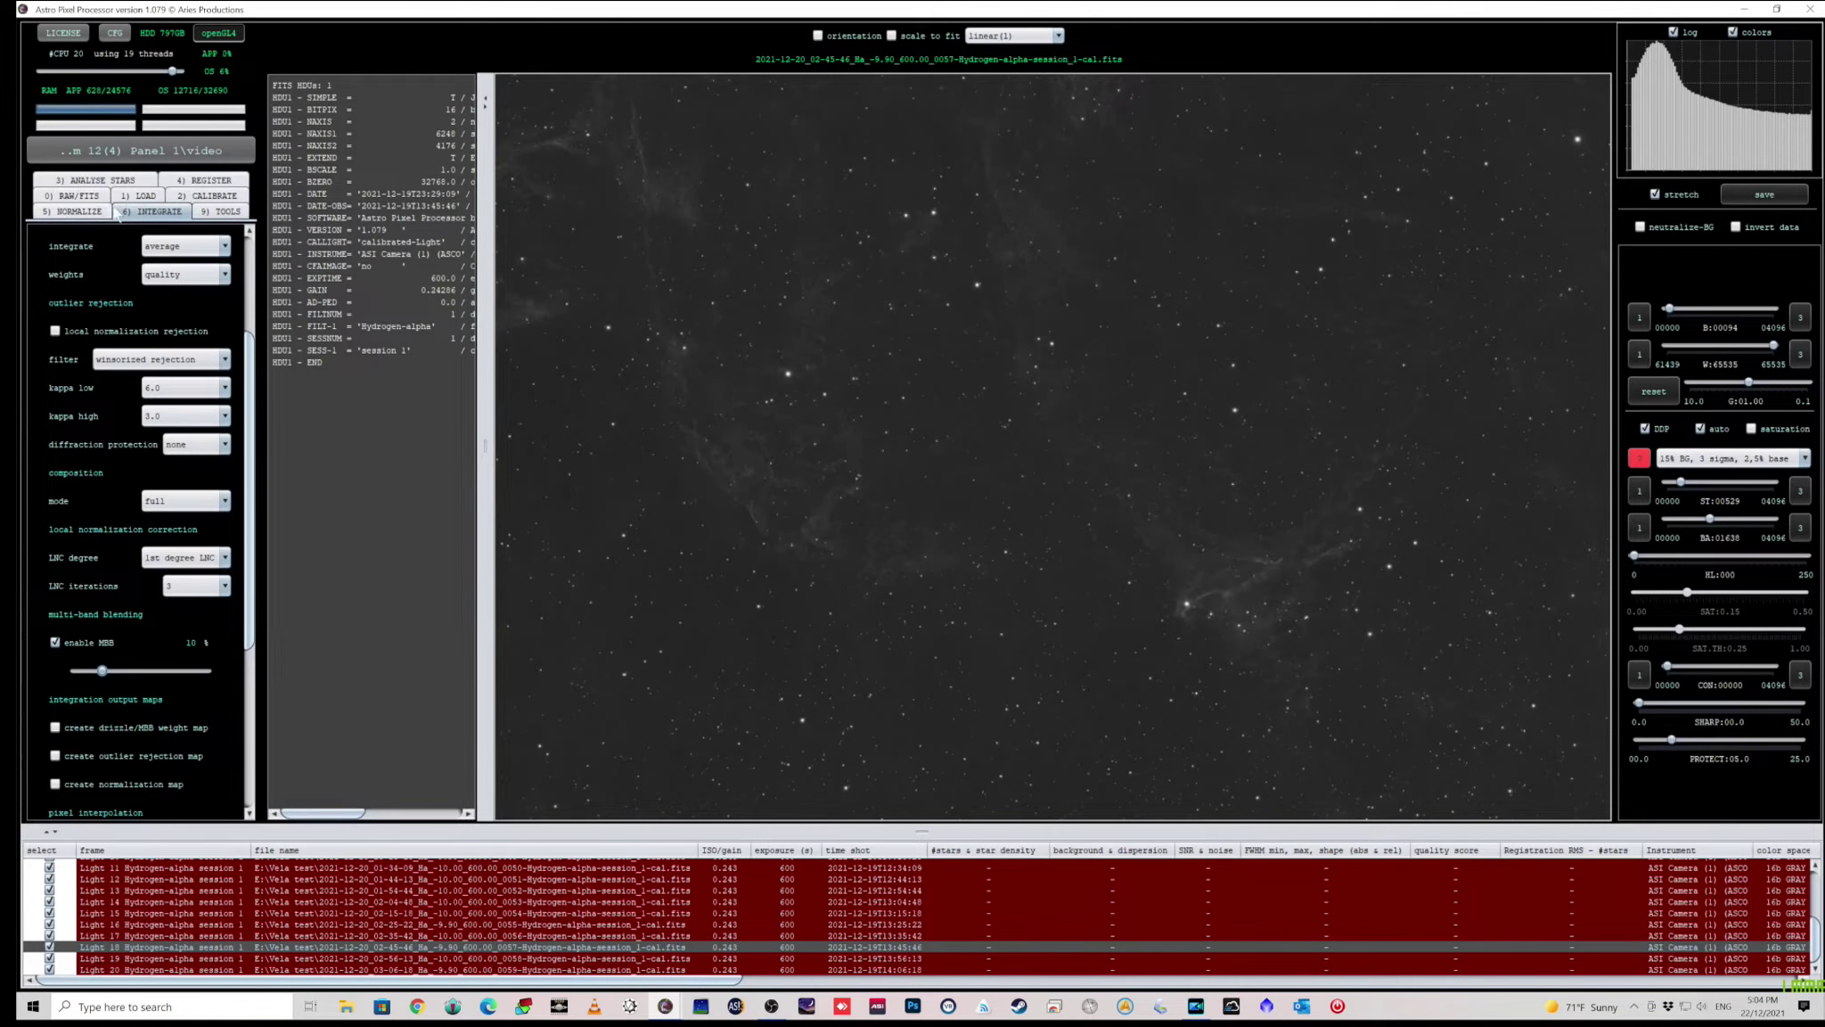
Recheck the registration settings and review the remaining integration settings down to the Integrate command
{"action": "left_click", "coordinate": [210, 181]}
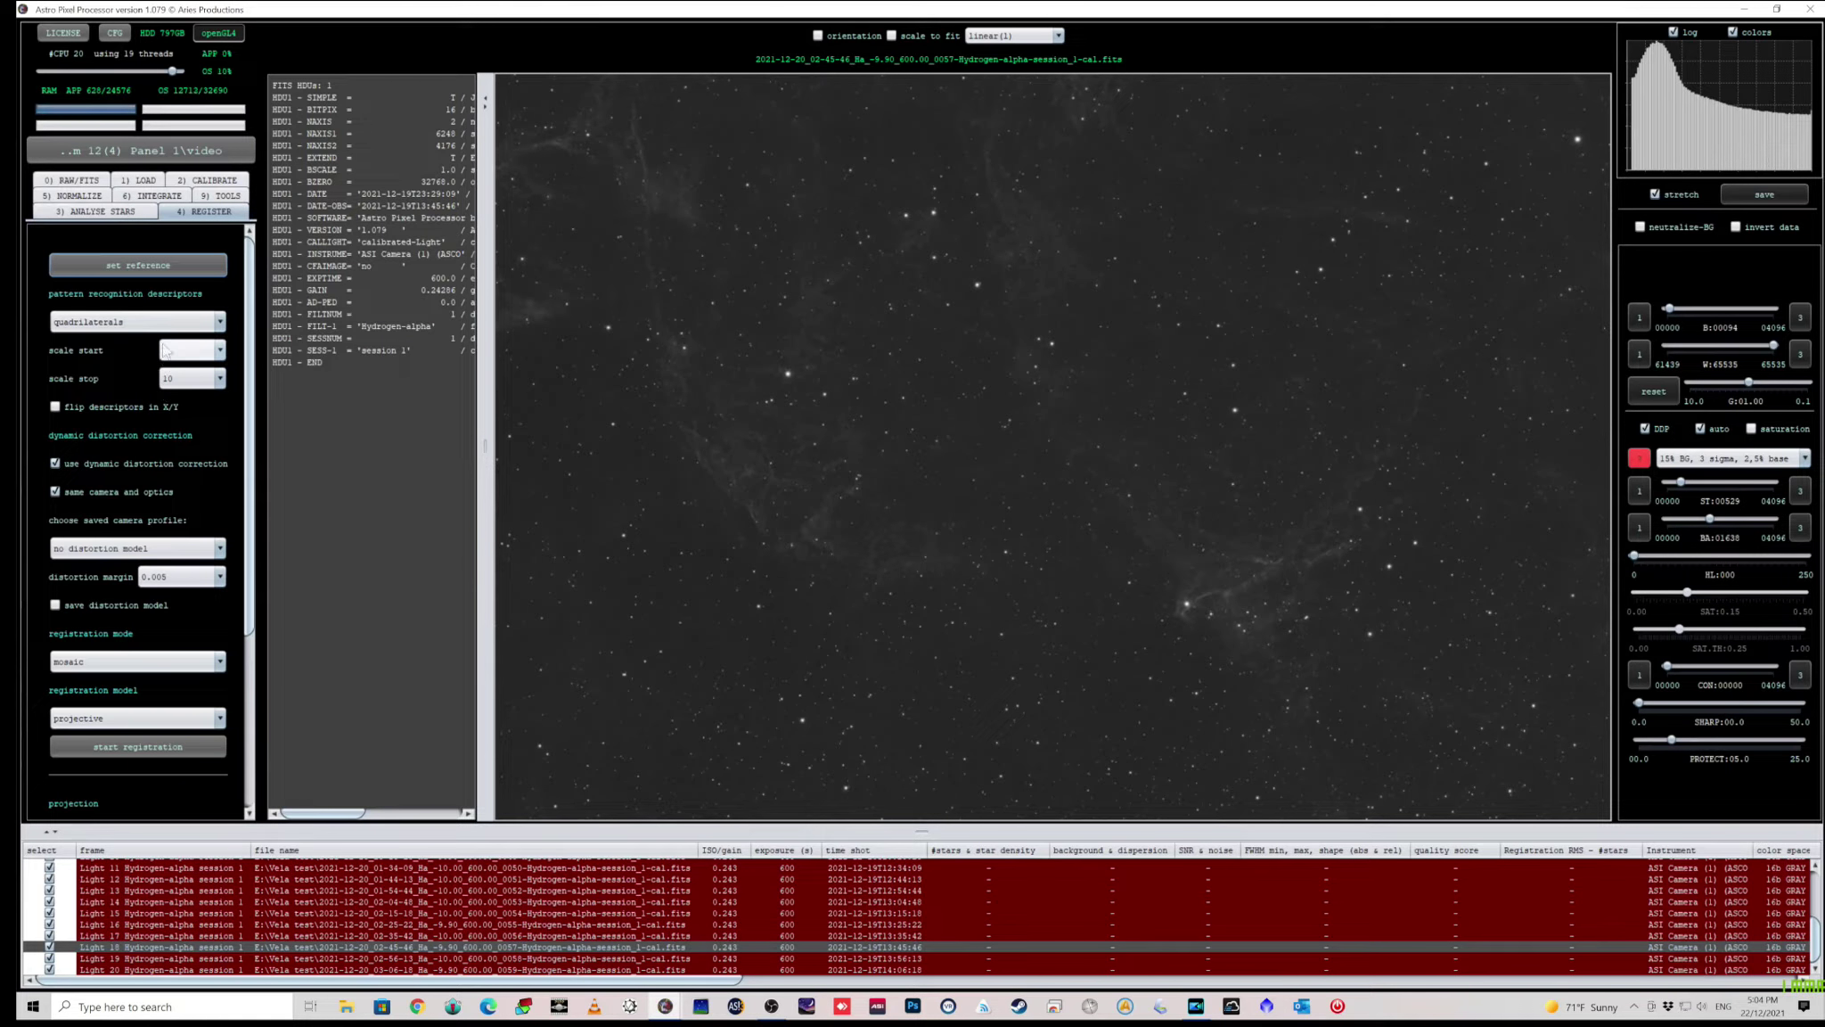
{"action": "left_click", "coordinate": [153, 195]}
{"action": "scroll", "coordinate": [247, 401], "scroll_direction": "down", "scroll_amount": 2}
{"action": "left_click_drag", "start_coordinate": [248, 414], "coordinate": [255, 571]}
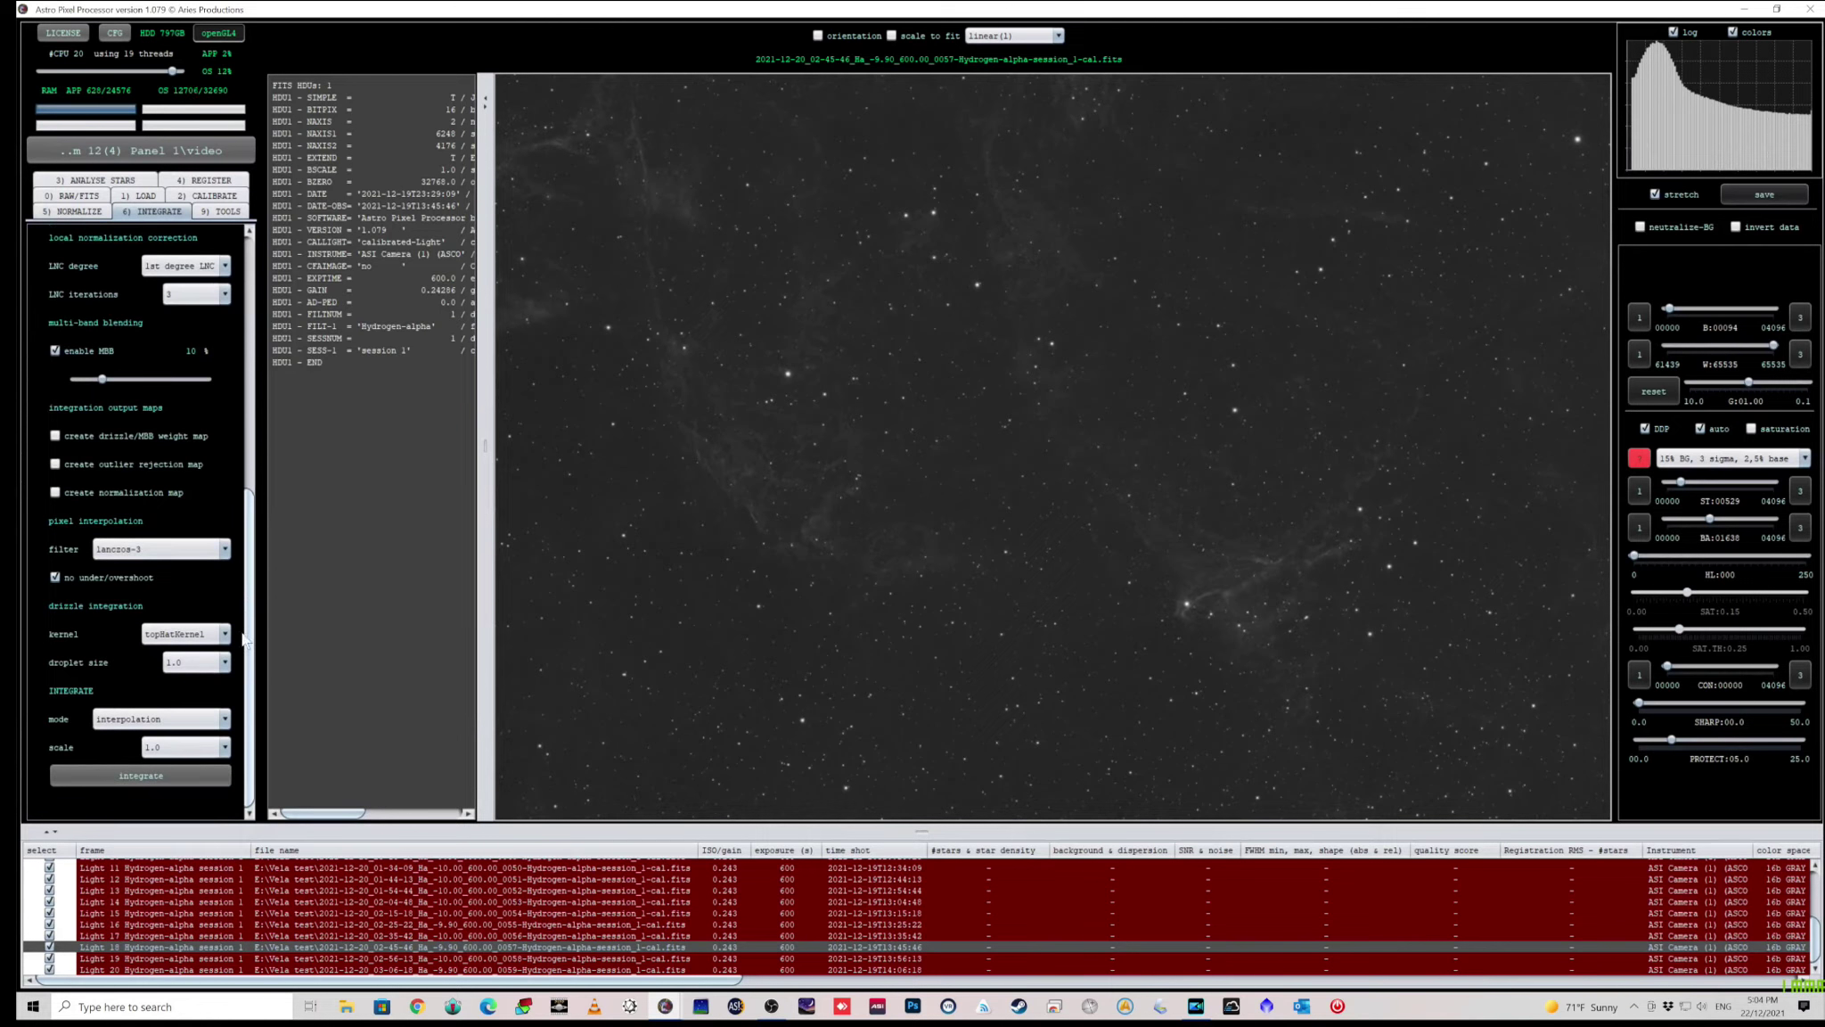
Start the integration with the object name Vela, and keep "same camera and optics" enabled for the mosaic registration
{"action": "left_click", "coordinate": [143, 777]}
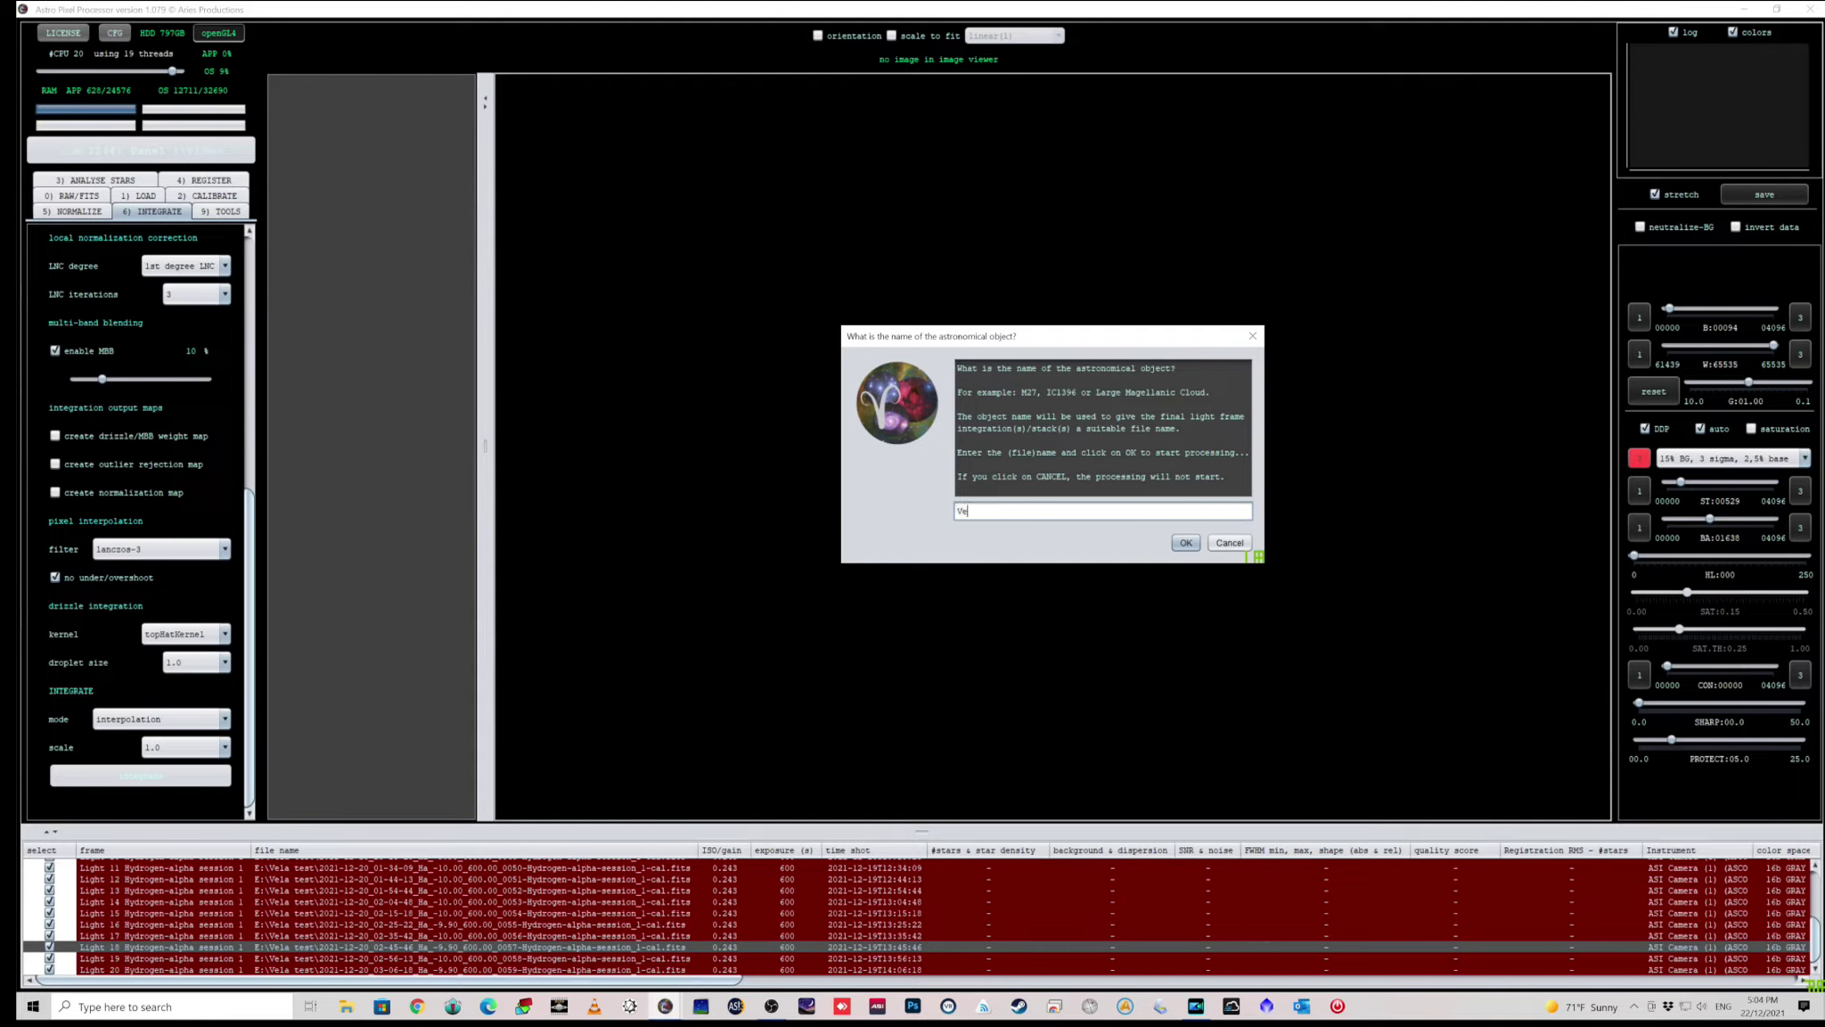
{"action": "left_click", "coordinate": [1188, 543]}
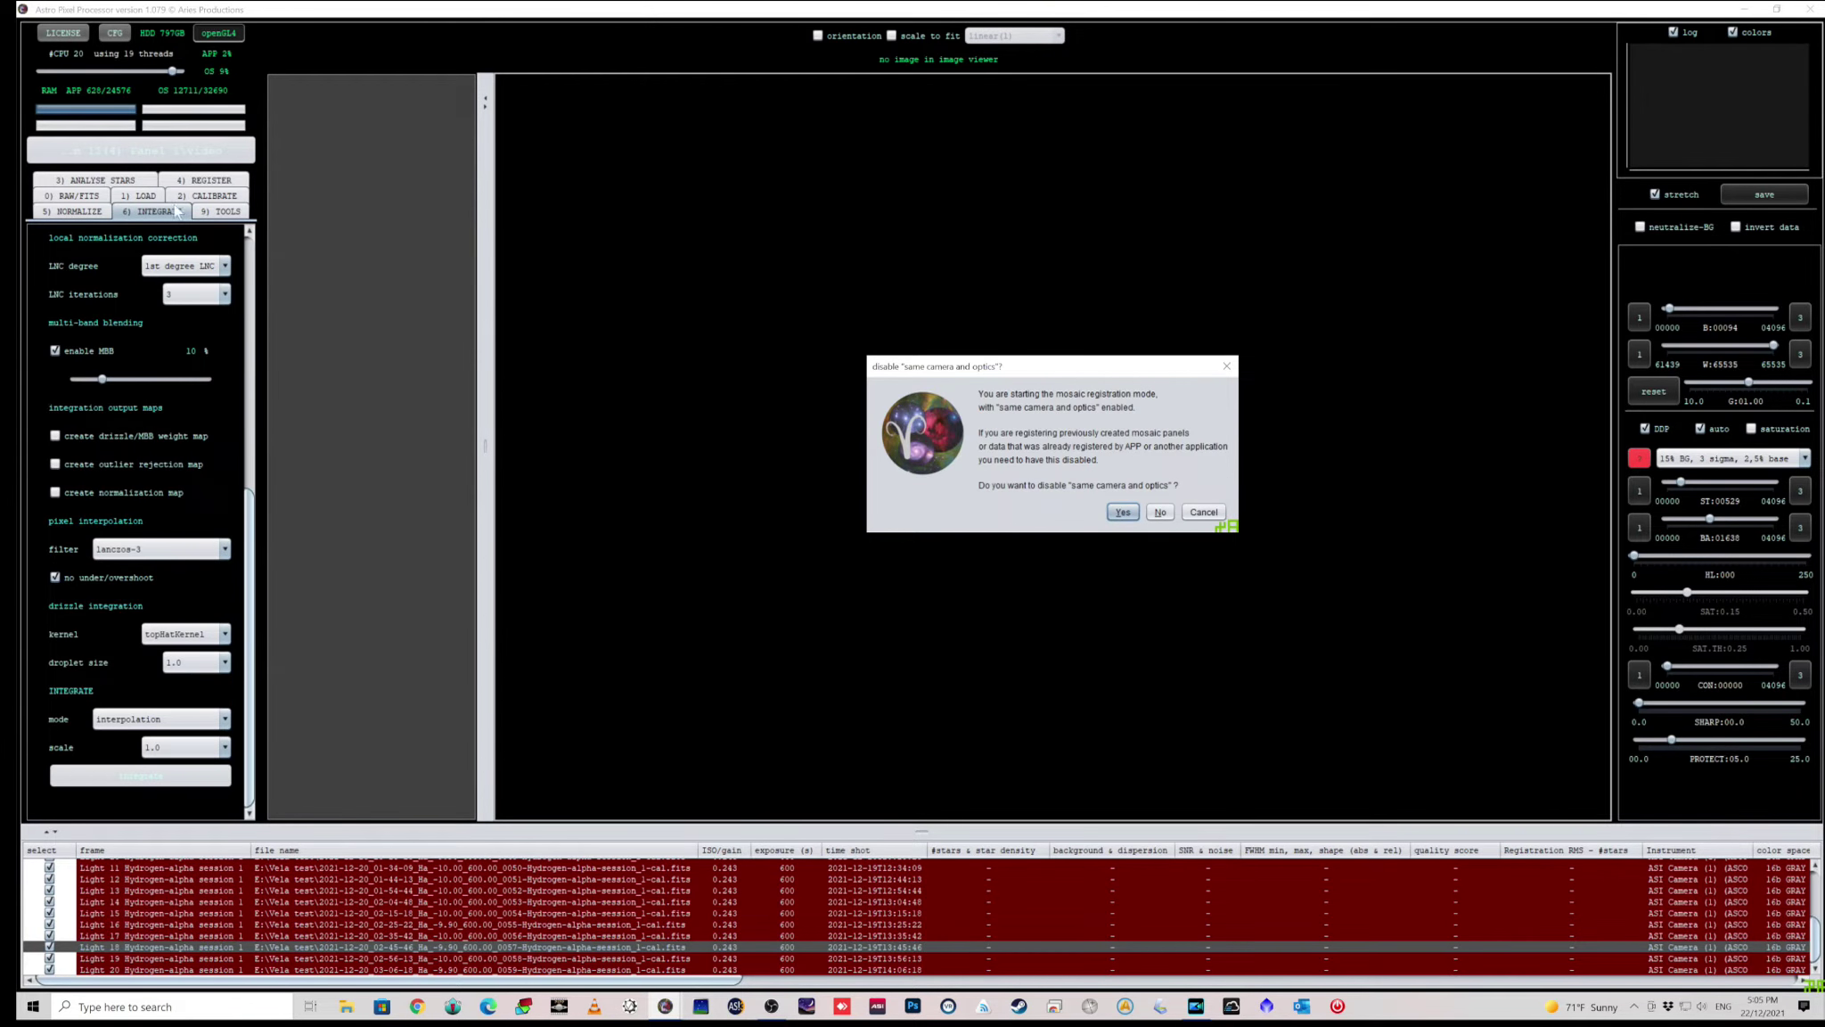
{"action": "left_click", "coordinate": [1160, 512]}
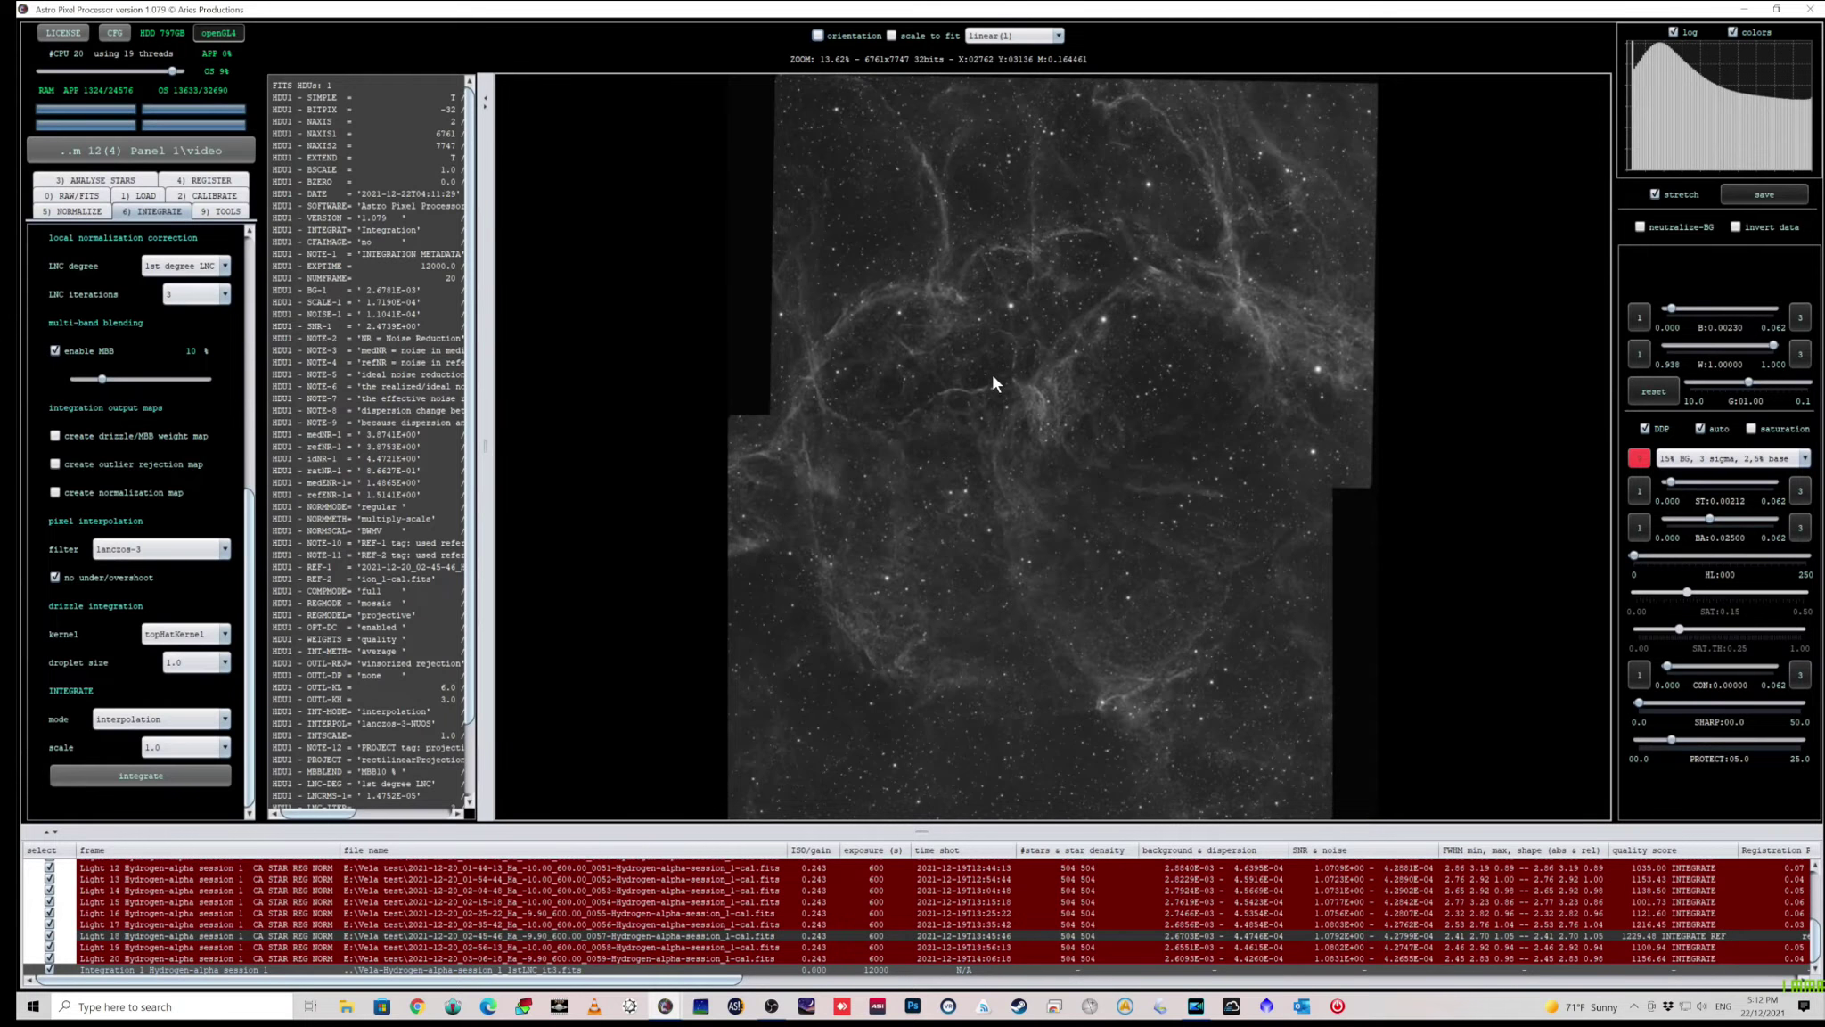
Examine the integrated Hydrogen-alpha Vela mosaic for visible panel seams and nebula detail at close and overall view
{"action": "scroll", "coordinate": [993, 373], "scroll_direction": "down", "scroll_amount": 1}
{"action": "scroll", "coordinate": [1056, 288], "scroll_direction": "up", "scroll_amount": 2}
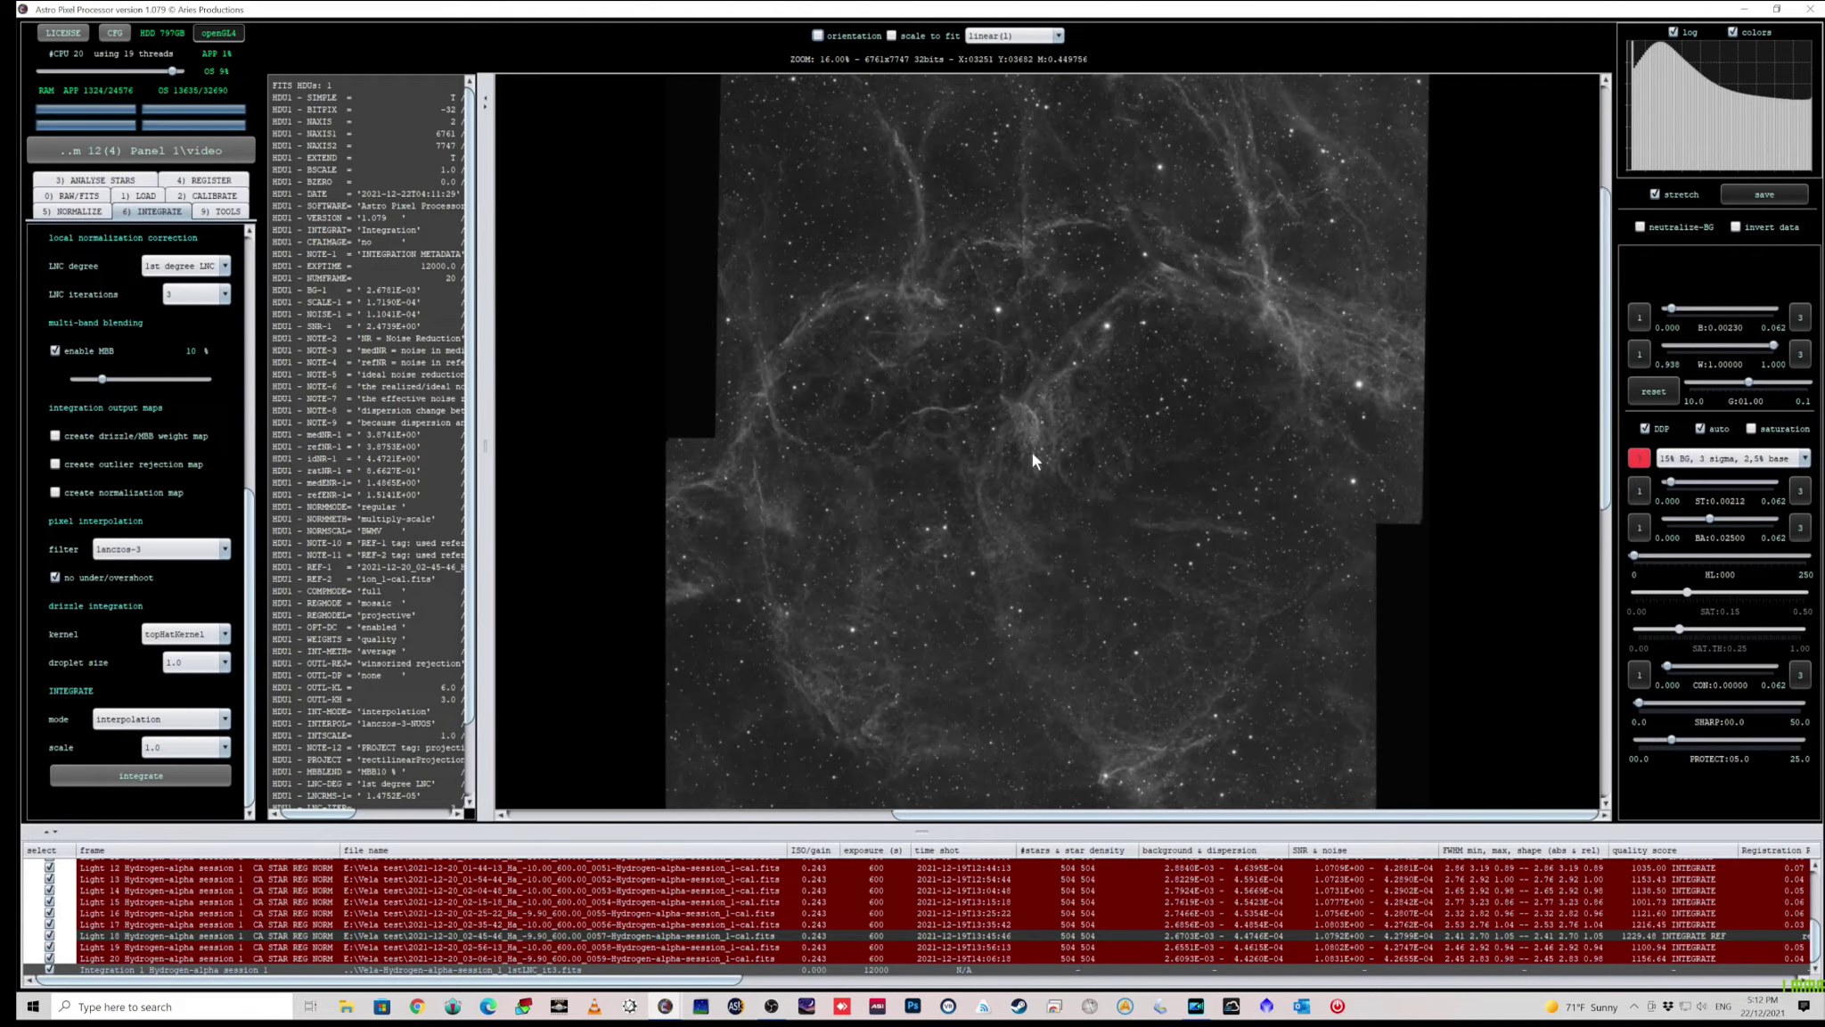
{"action": "scroll", "coordinate": [1034, 438], "scroll_direction": "up", "scroll_amount": 2}
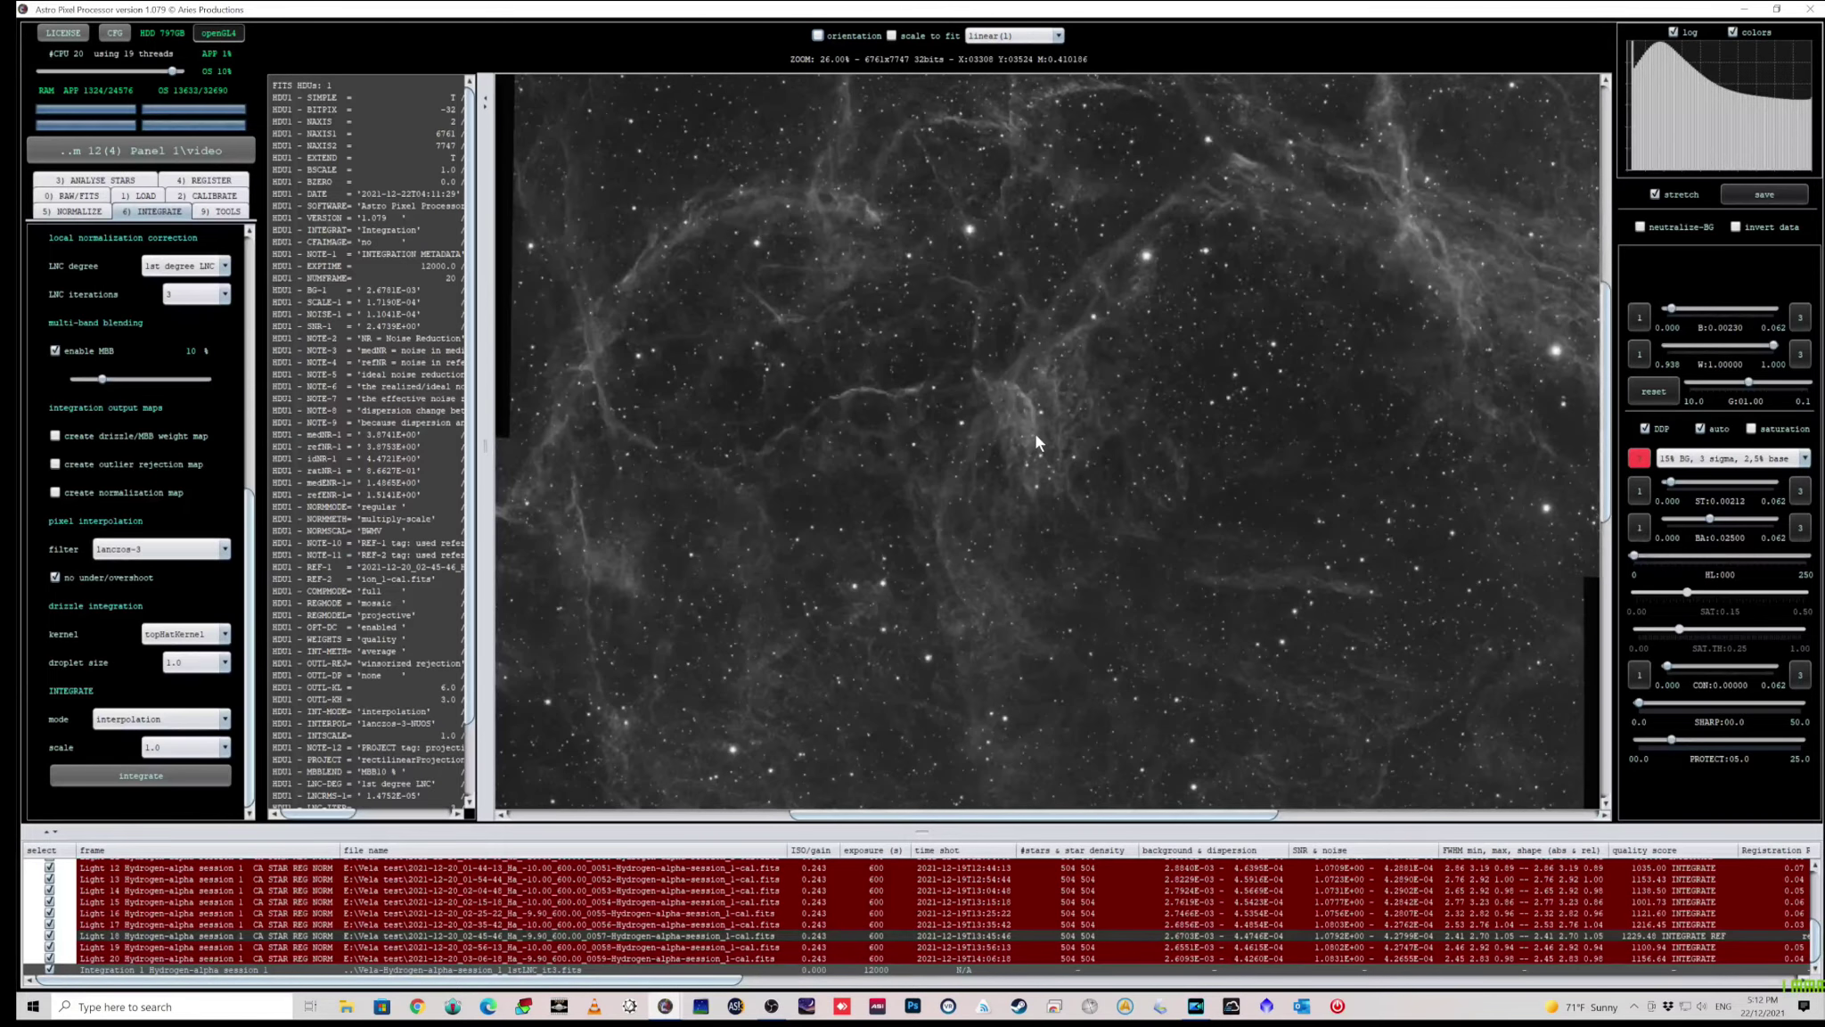
{"action": "scroll", "coordinate": [1036, 440], "scroll_direction": "down", "scroll_amount": 1}
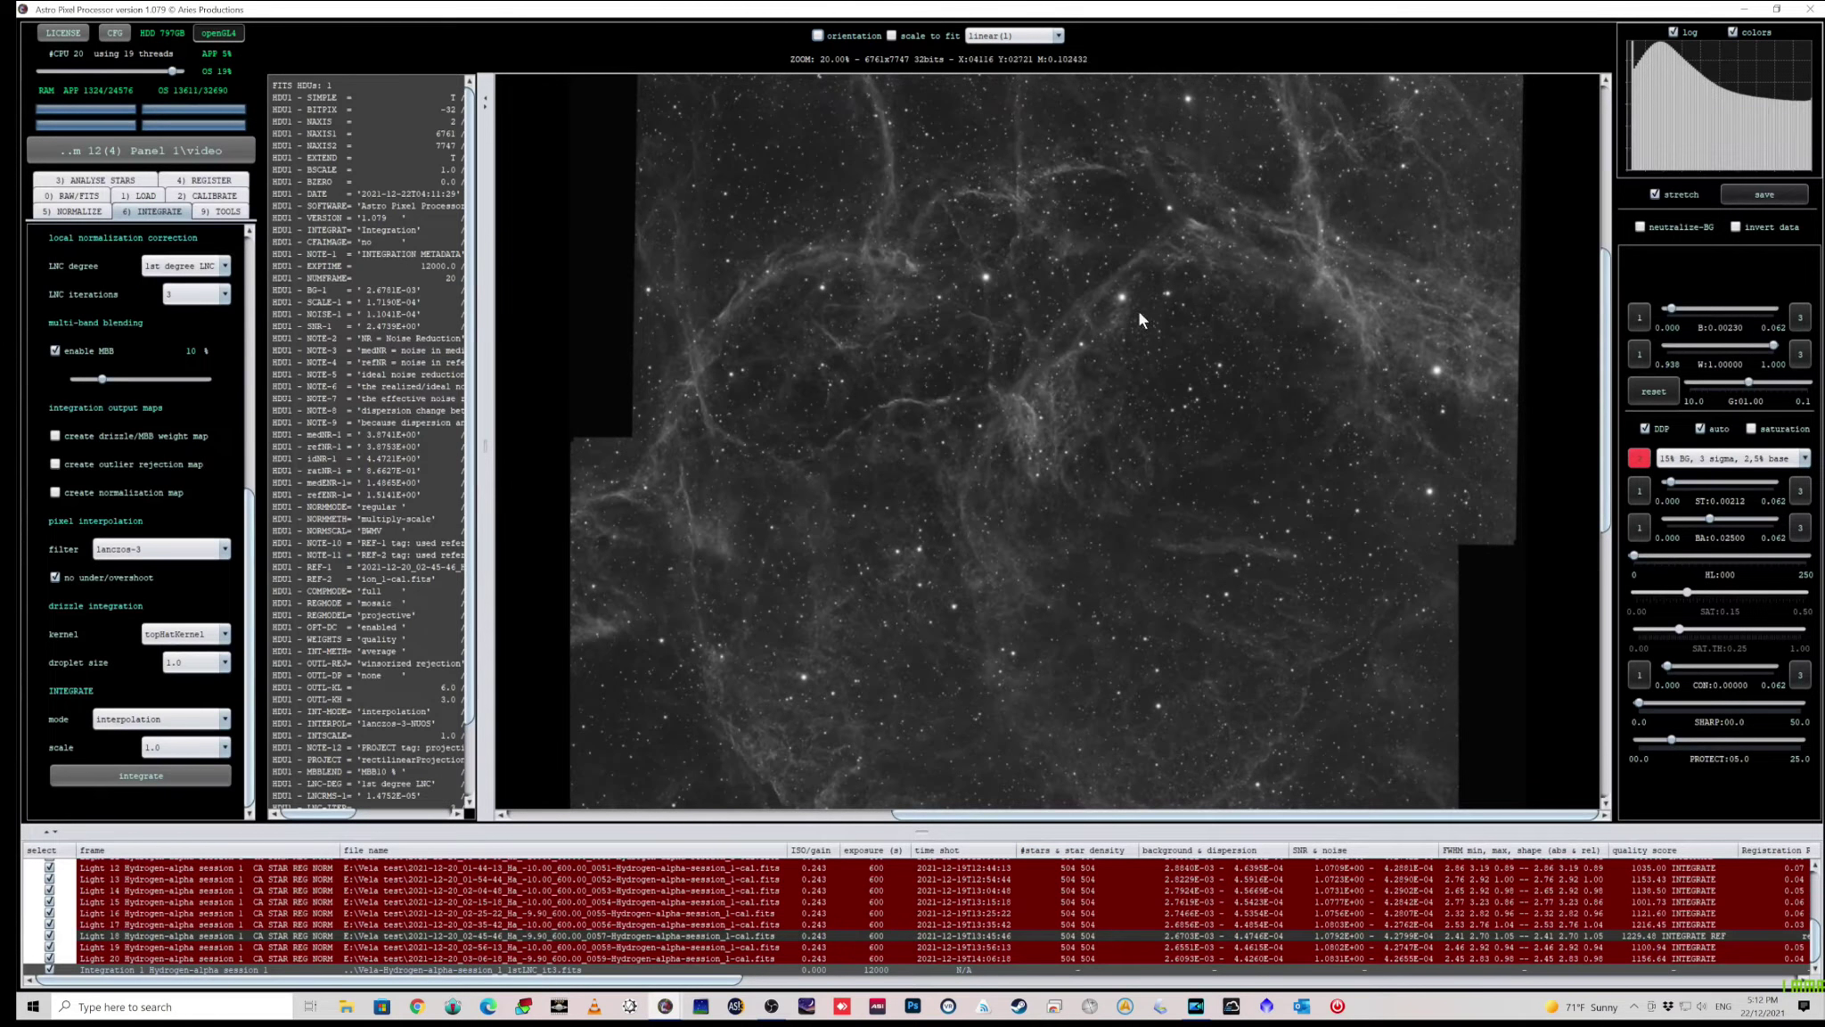
{"action": "scroll", "coordinate": [1000, 534], "scroll_direction": "down", "scroll_amount": 1}
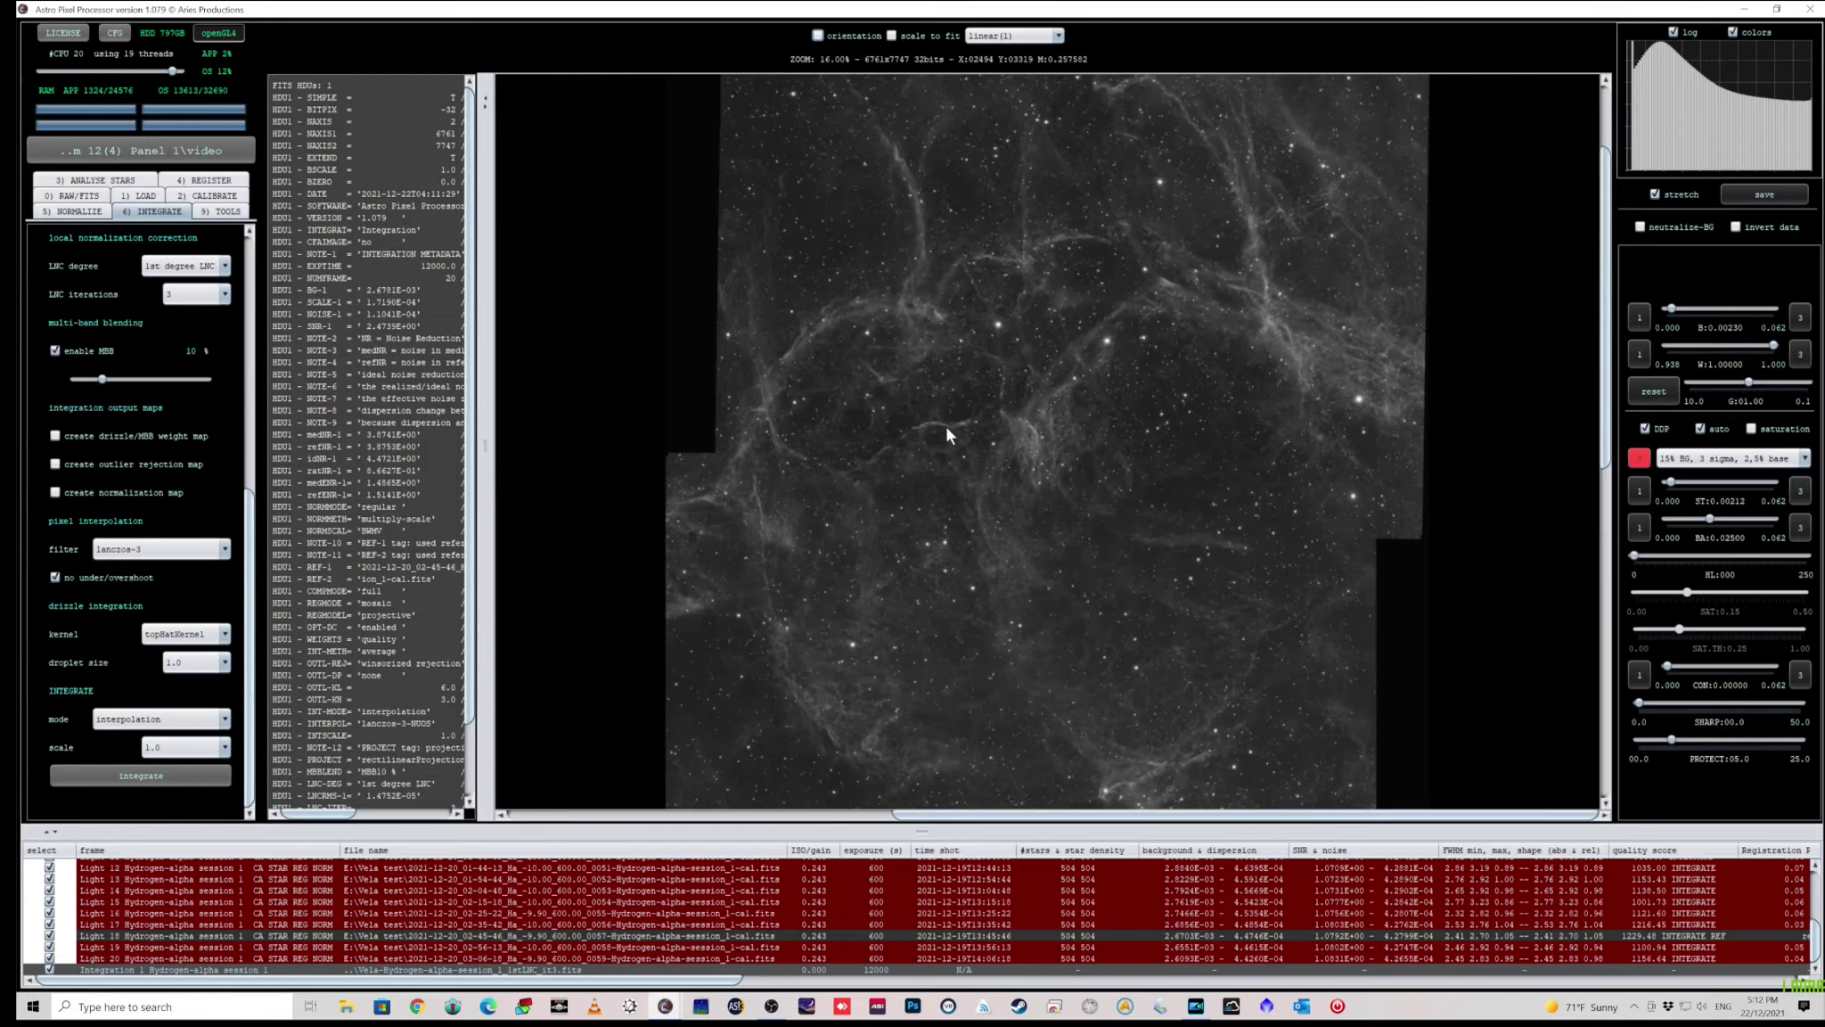
{"action": "scroll", "coordinate": [946, 428], "scroll_direction": "up", "scroll_amount": 2}
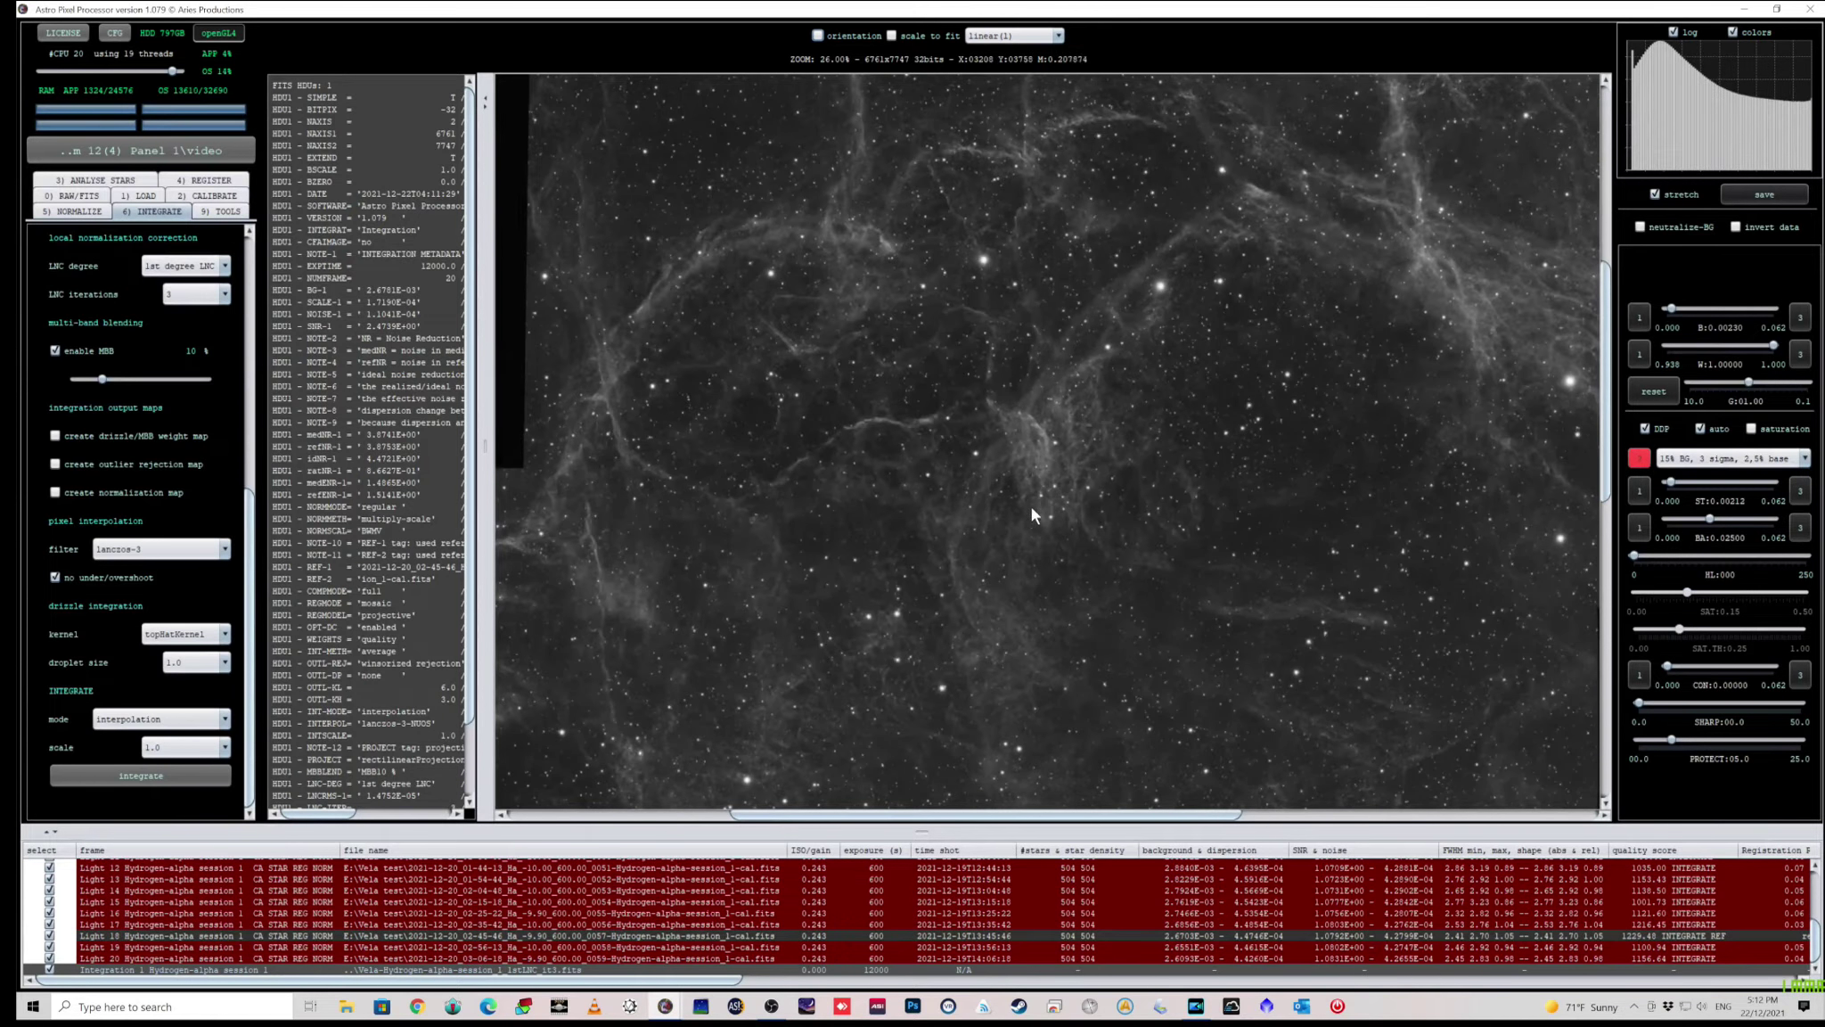
{"action": "scroll", "coordinate": [1038, 496], "scroll_direction": "down", "scroll_amount": 2}
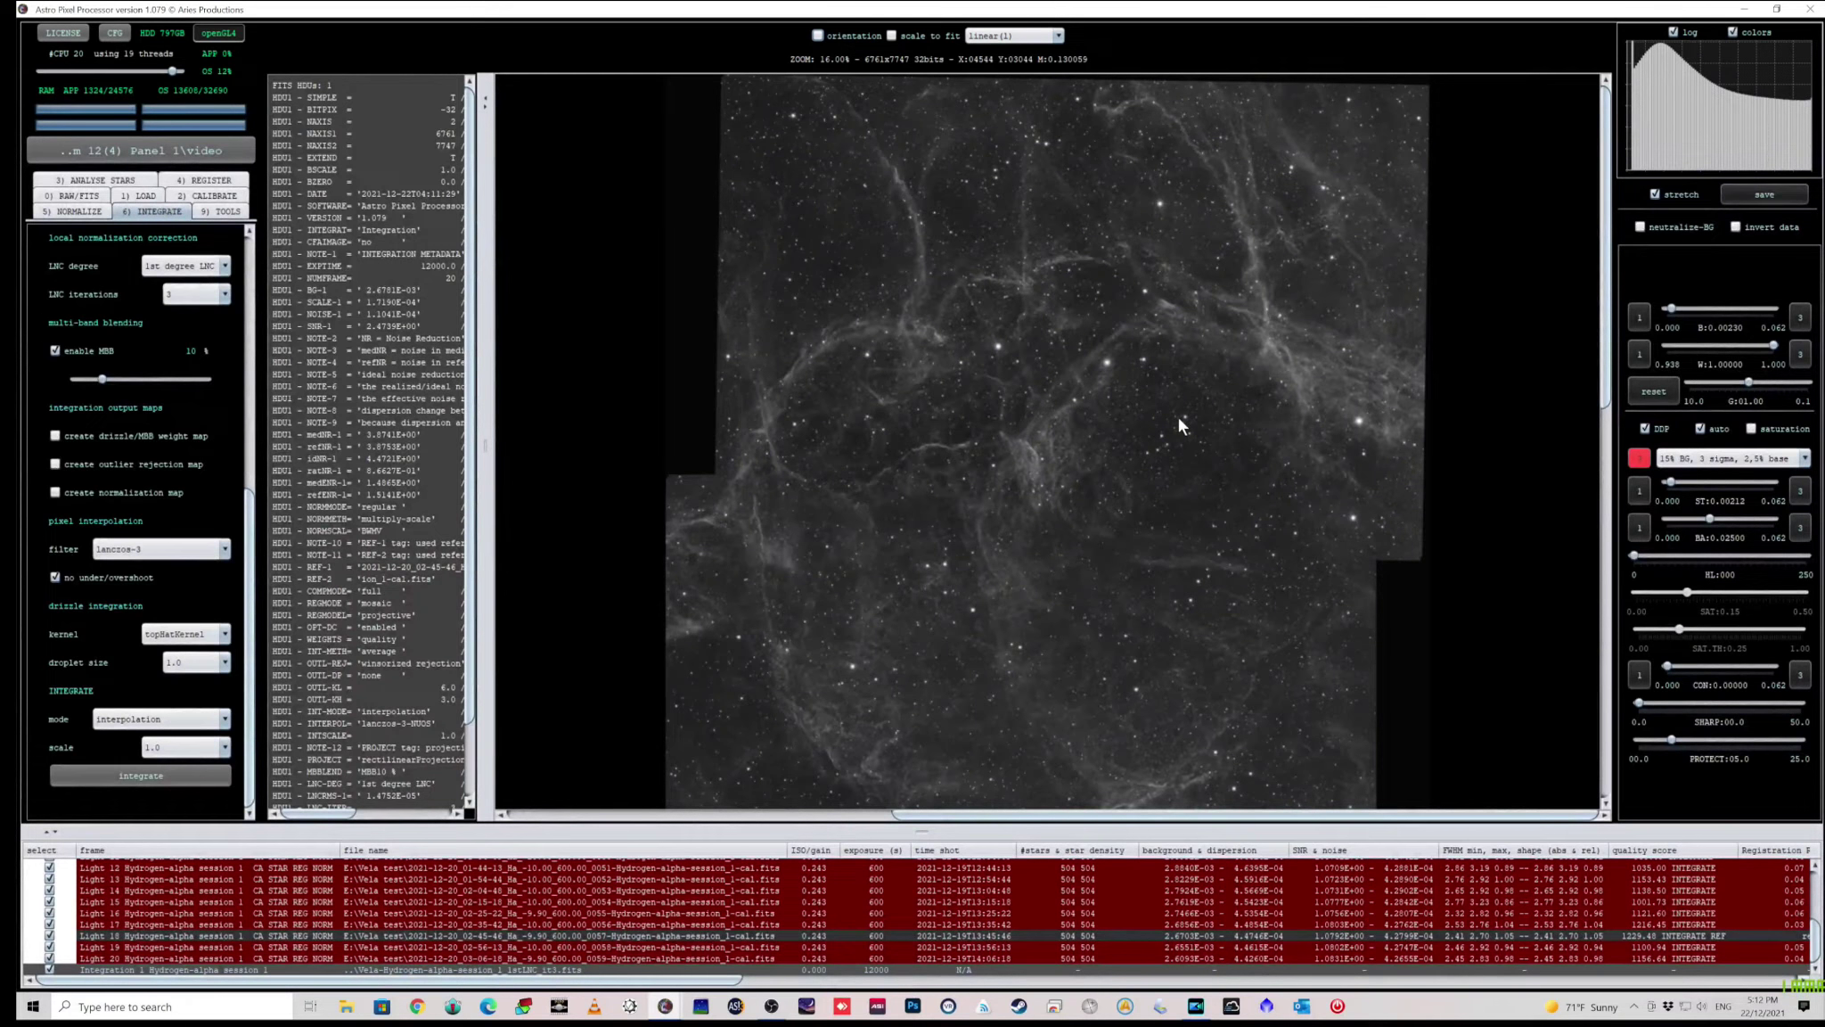
{"action": "scroll", "coordinate": [1195, 445], "scroll_direction": "down", "scroll_amount": 1}
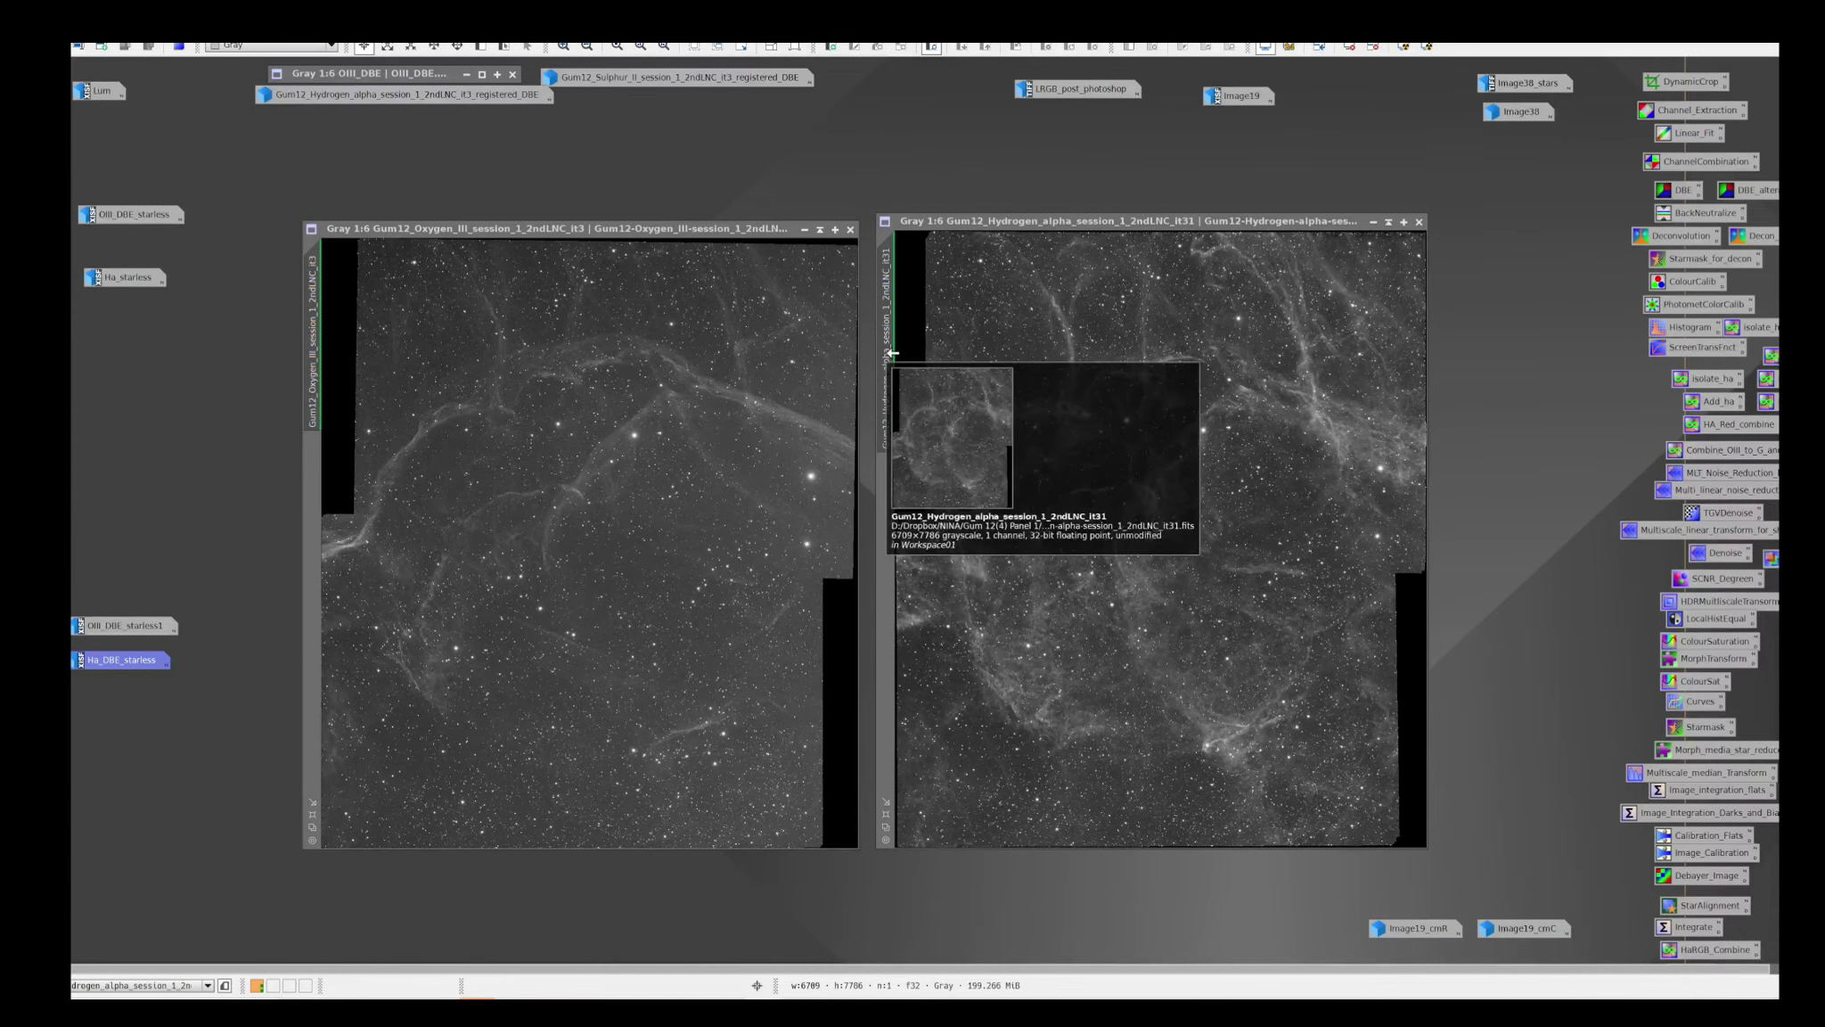
In PixInsight, minimize the Gum12 Oxygen III and Hydrogen-alpha stacks and park their icons clear of the central workspace
{"action": "mouse_move", "coordinate": [323, 401]}
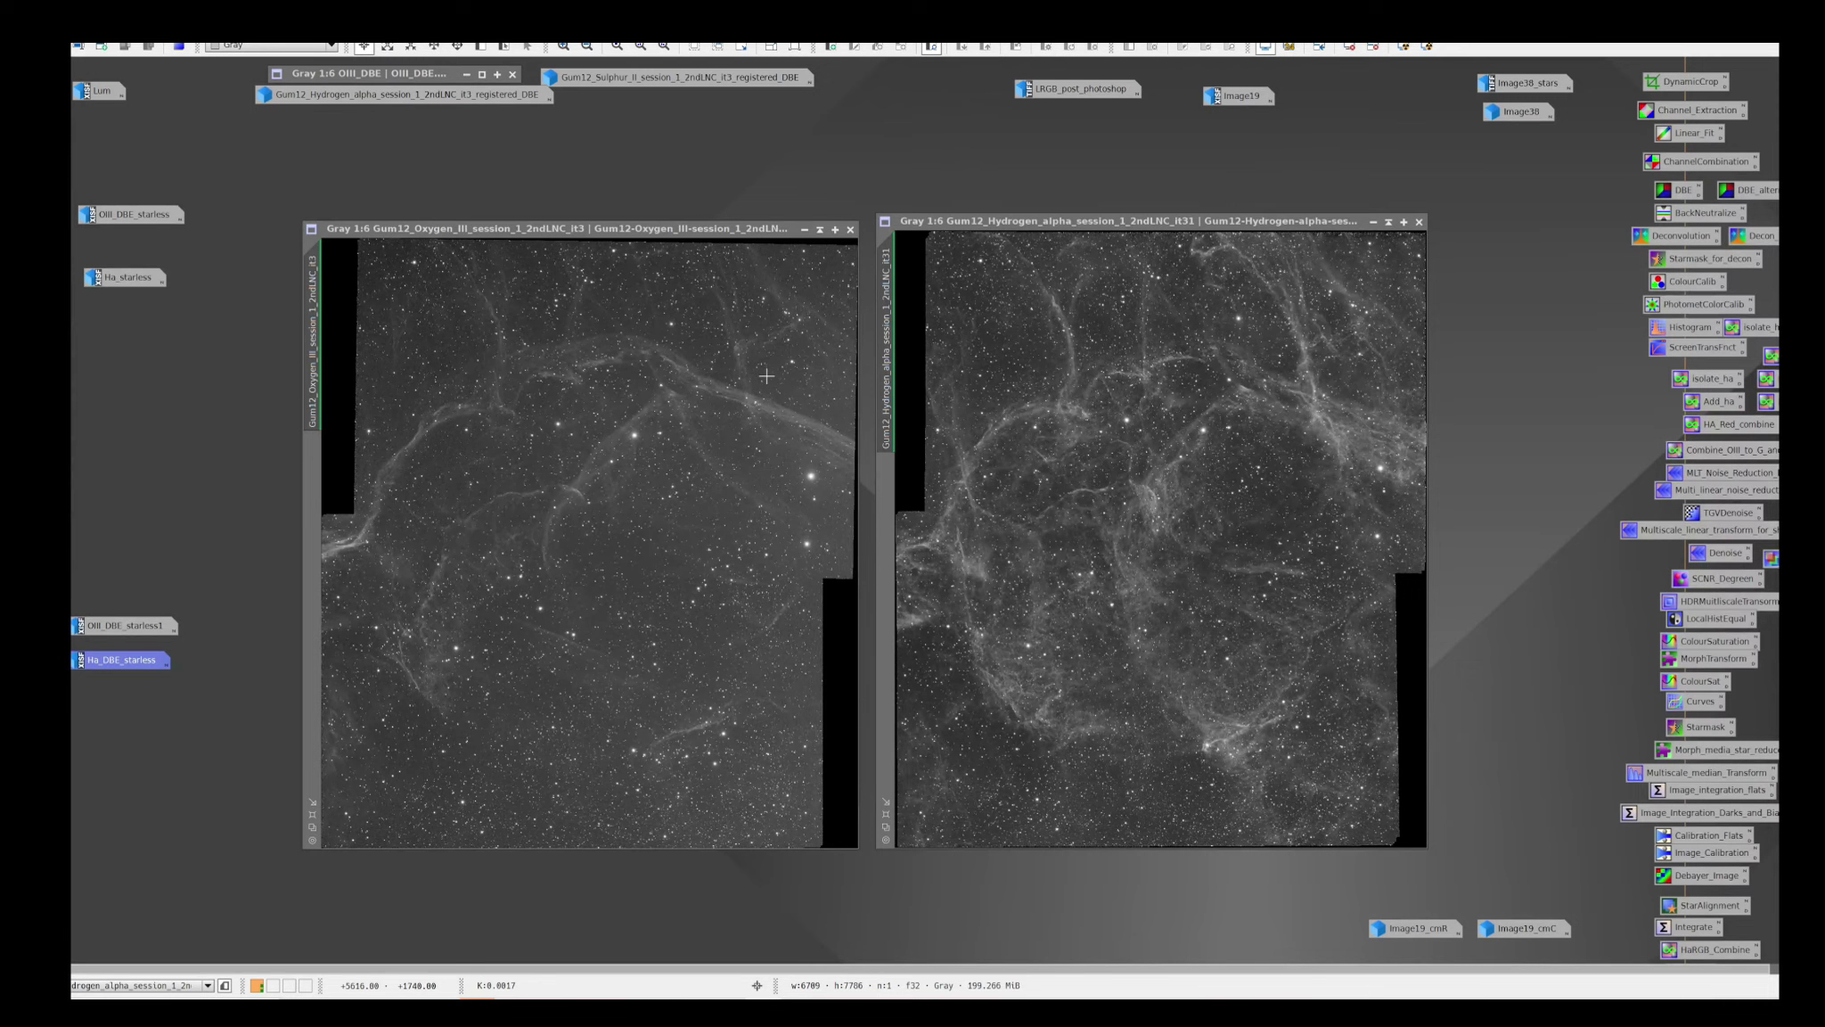
{"action": "left_click", "coordinate": [804, 229]}
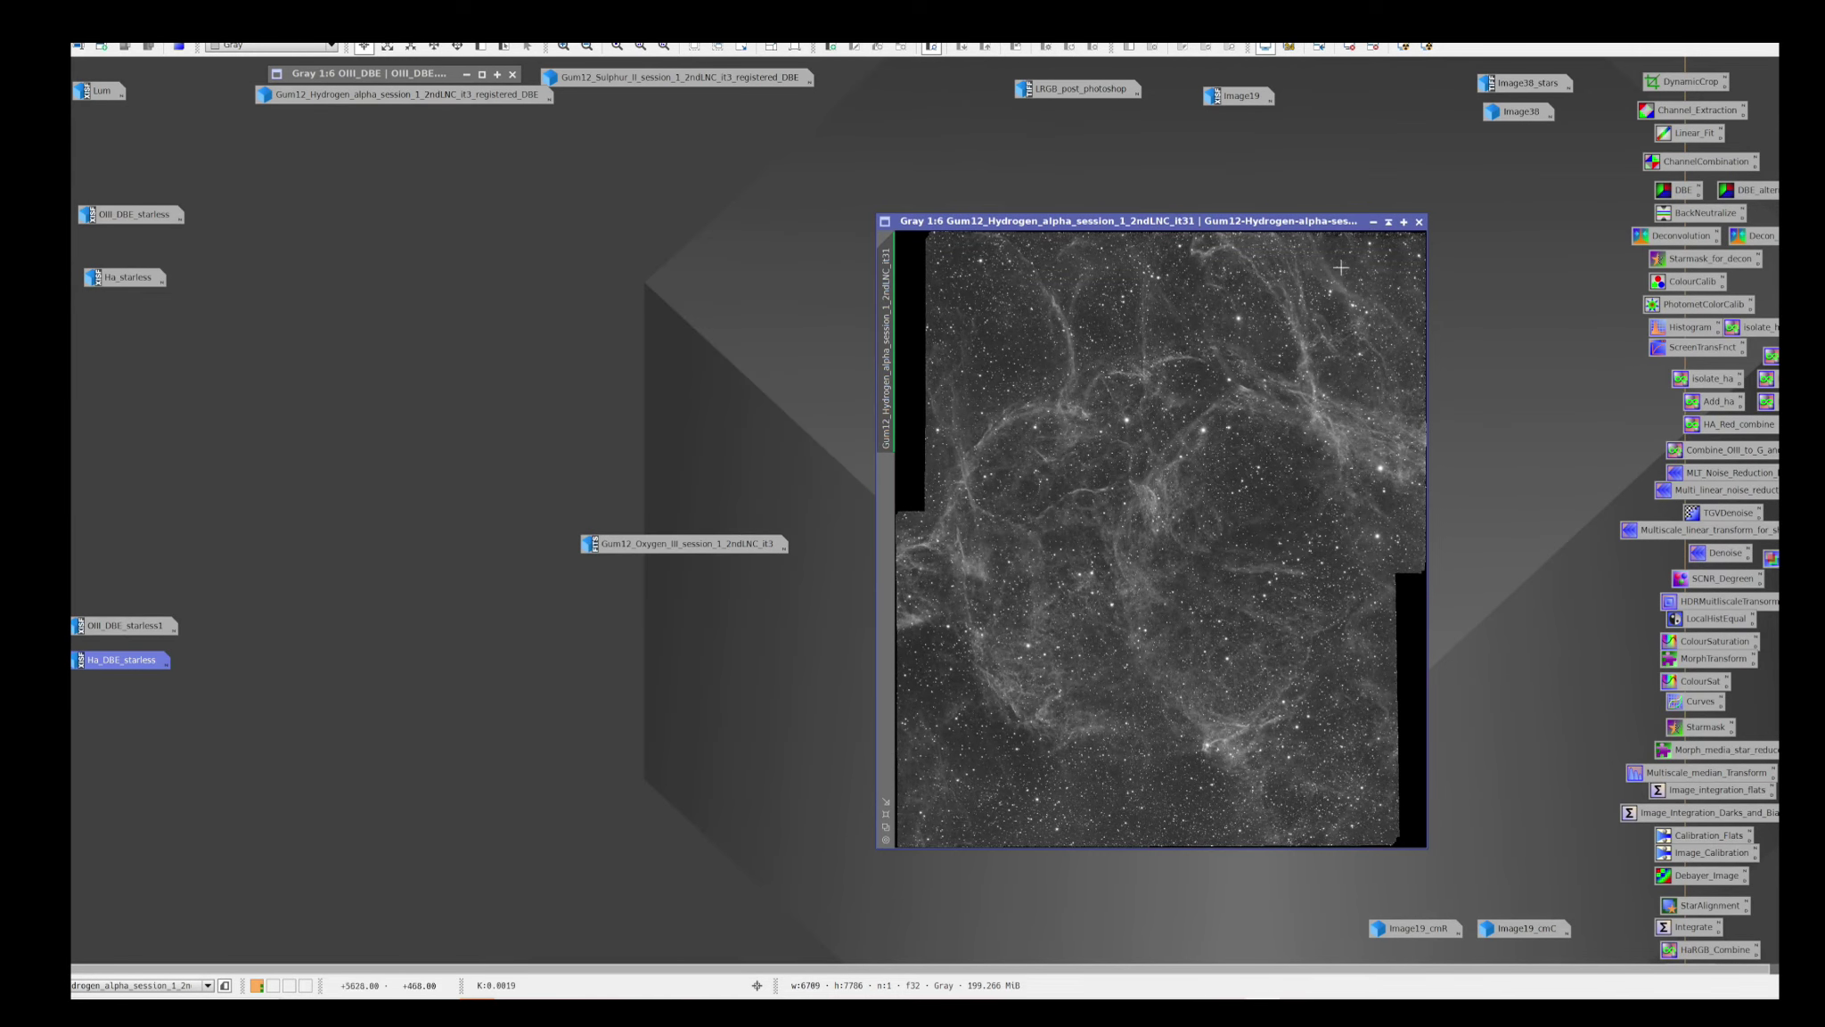
{"action": "left_click", "coordinate": [1373, 221]}
{"action": "left_click_drag", "start_coordinate": [686, 544], "coordinate": [174, 911]}
{"action": "left_click", "coordinate": [1248, 540]}
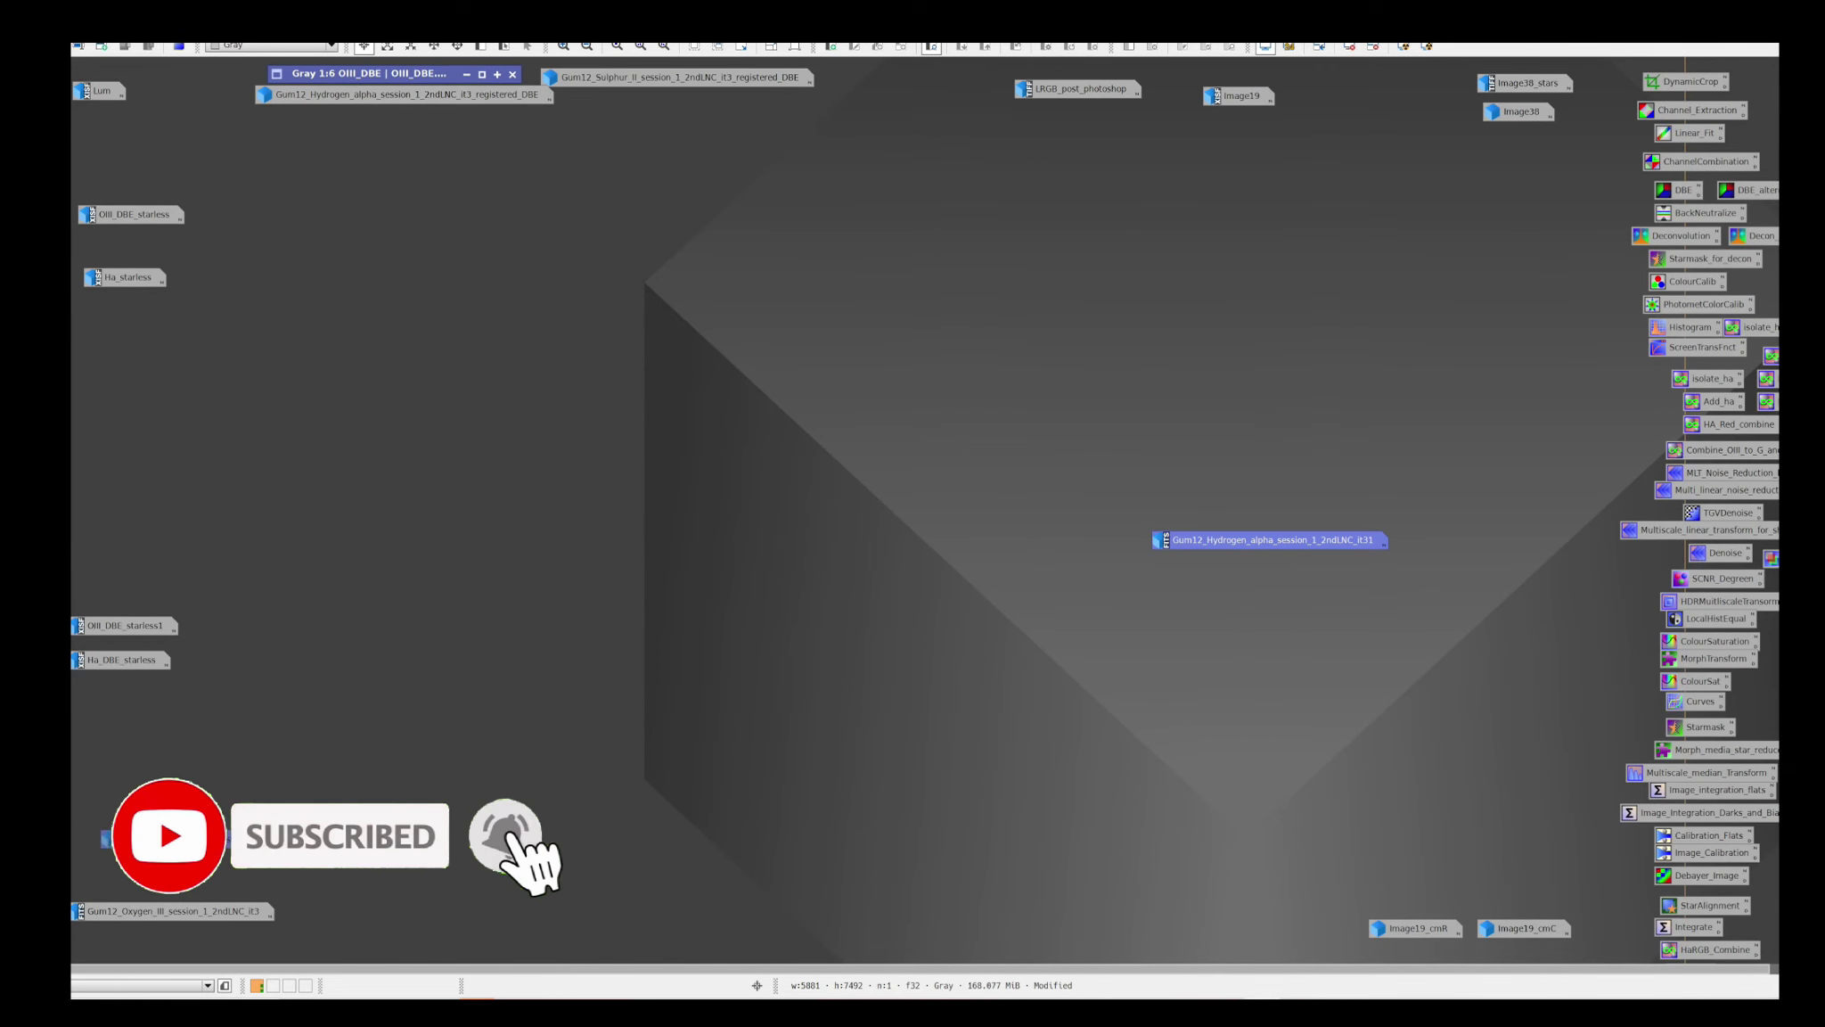
{"action": "left_click_drag", "start_coordinate": [1247, 540], "coordinate": [167, 859]}
Restore the OIII_DBE_starless1 and Ha_DBE_starless images and arrange them side by side for comparison
{"action": "double_click", "coordinate": [118, 626]}
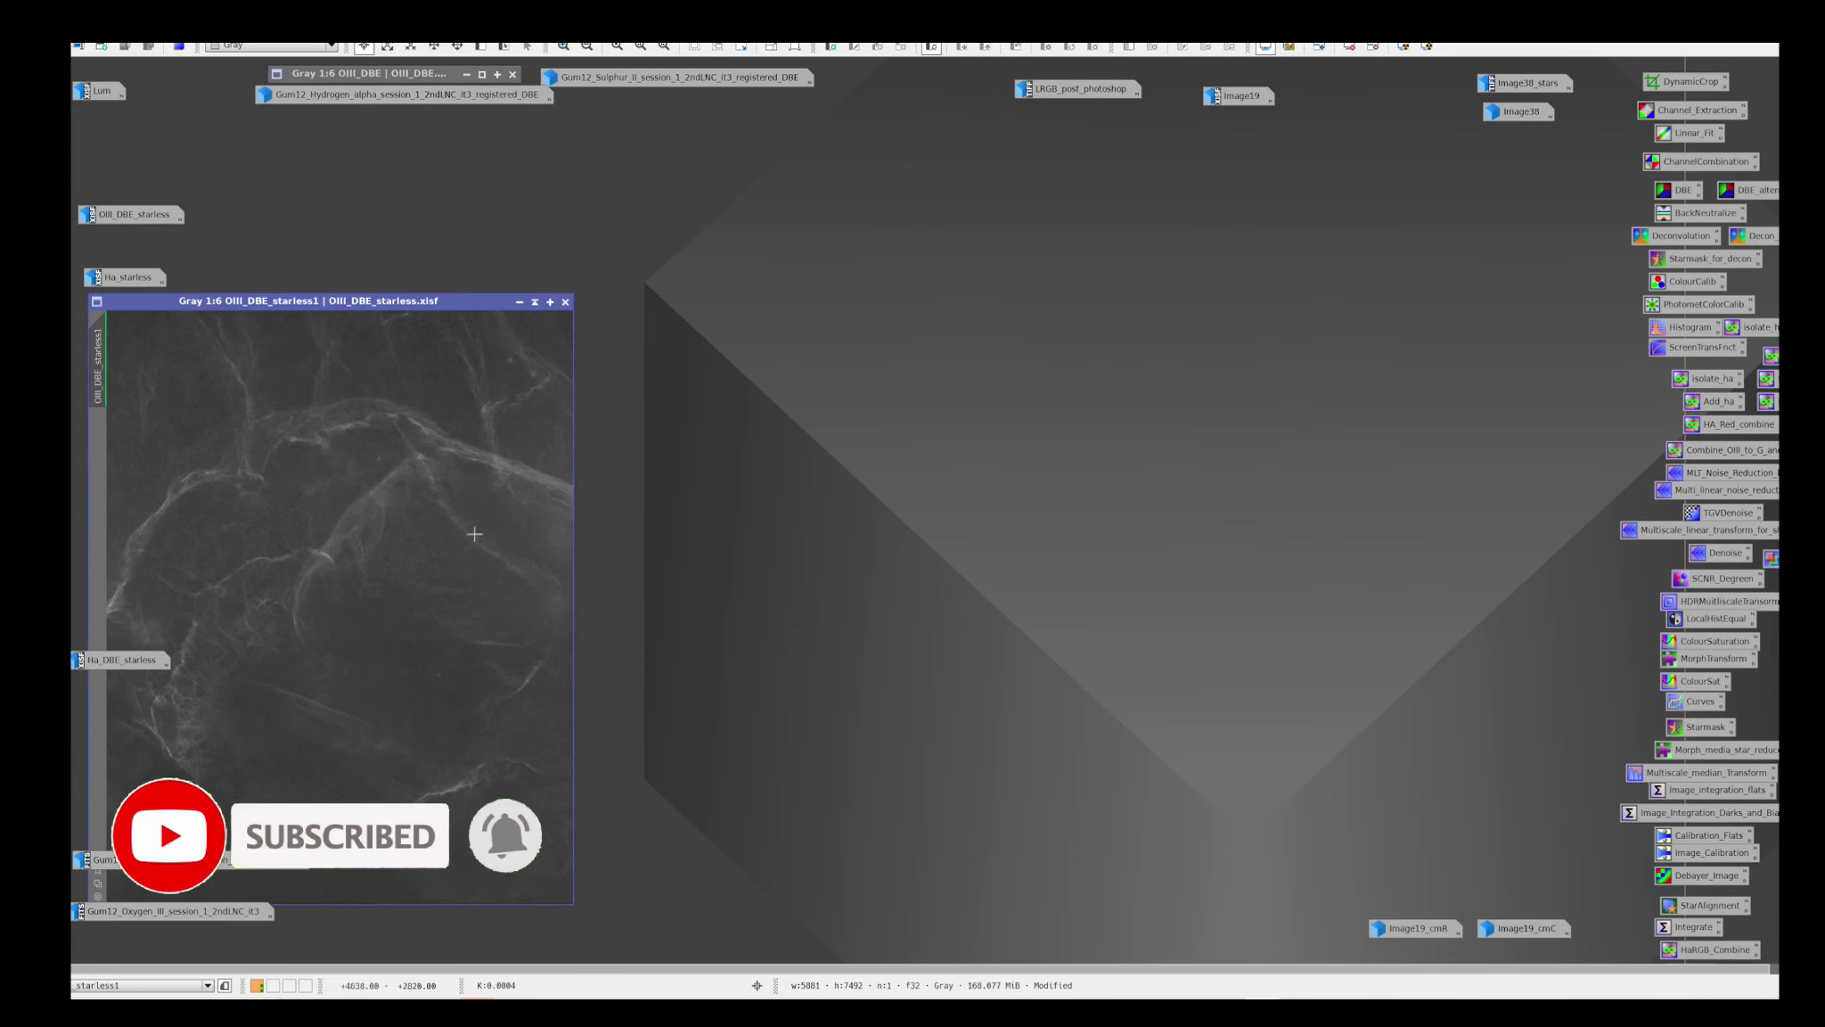
{"action": "left_click_drag", "start_coordinate": [355, 306], "coordinate": [1380, 183]}
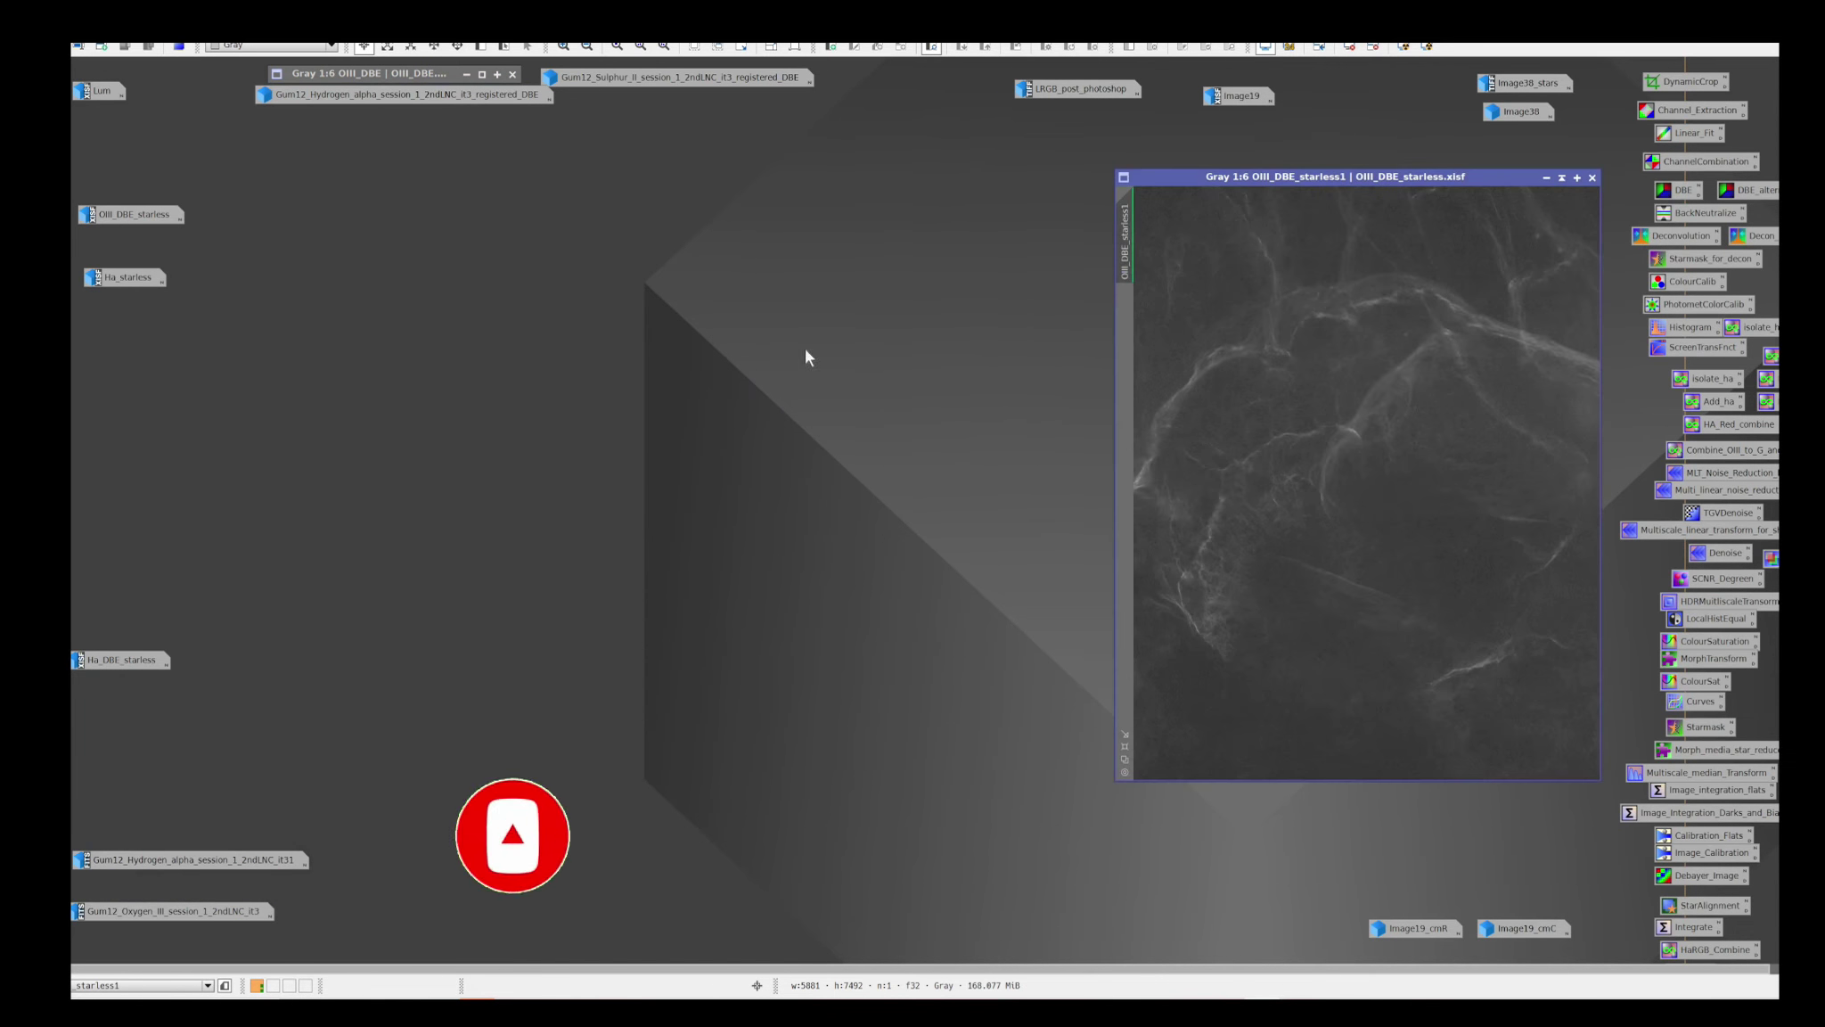
{"action": "double_click", "coordinate": [107, 662]}
{"action": "left_click_drag", "start_coordinate": [548, 491], "coordinate": [657, 189]}
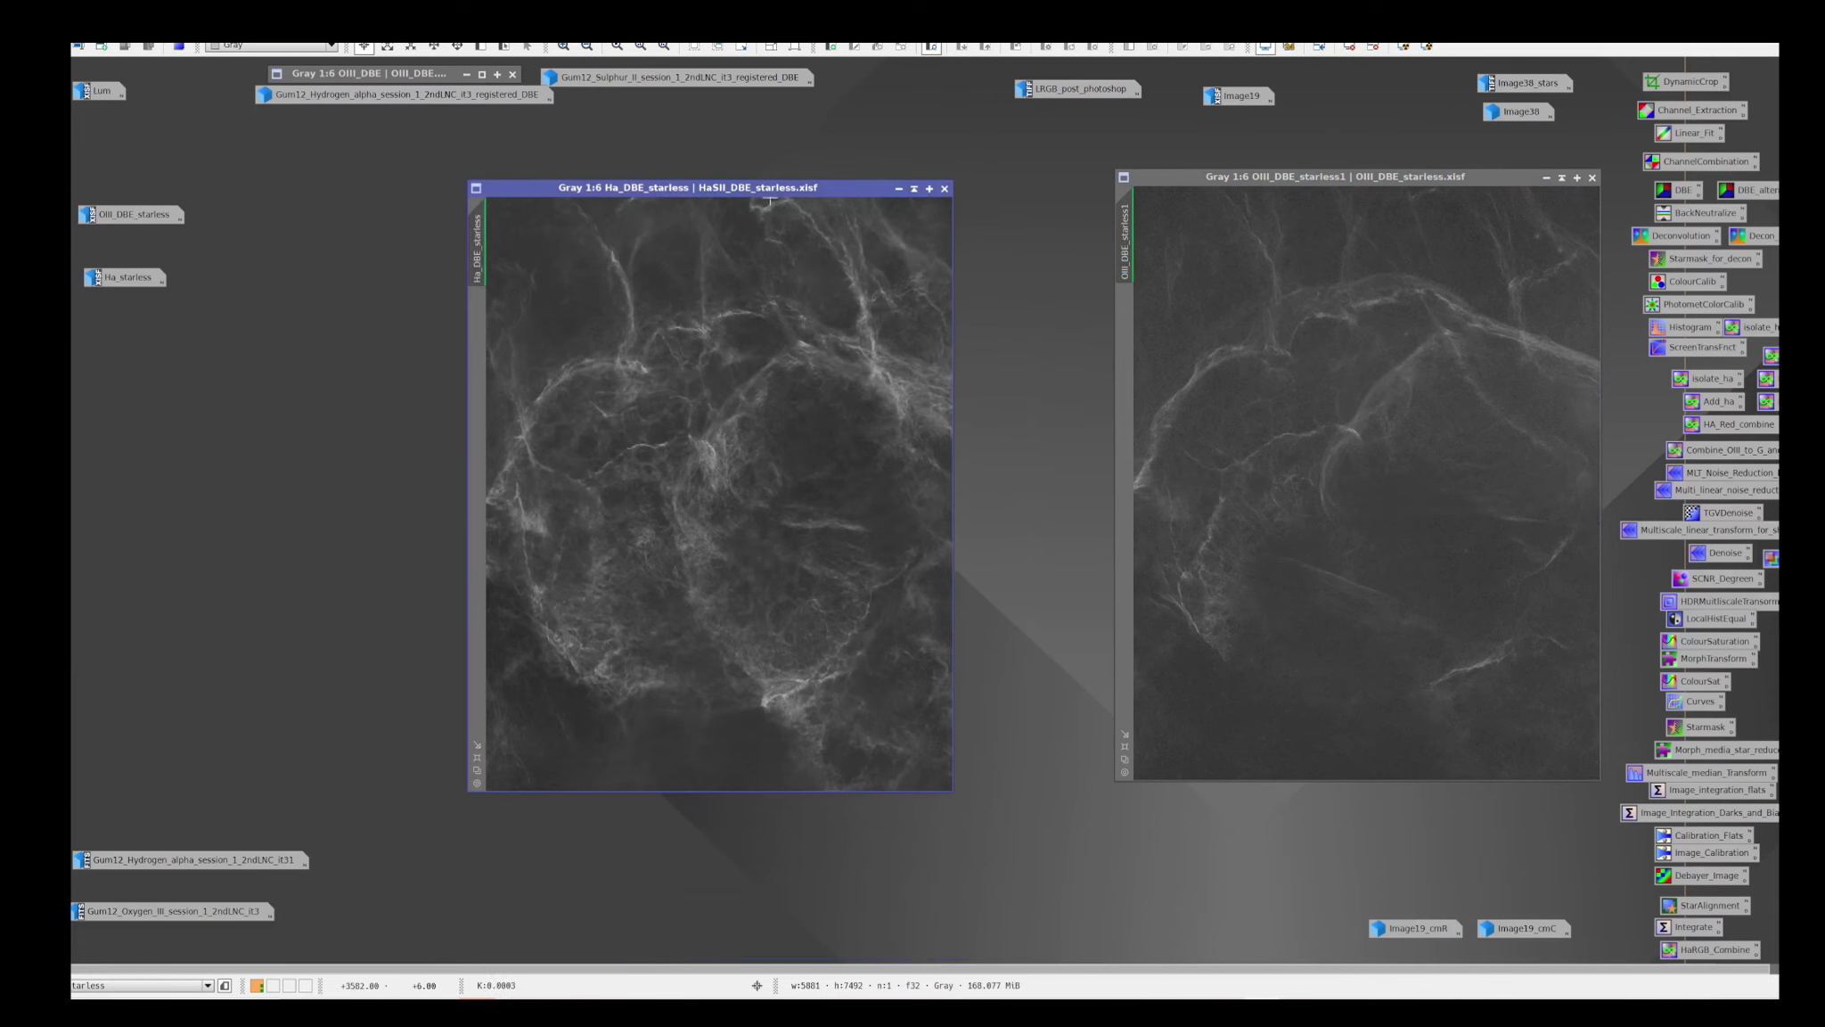
{"action": "left_click_drag", "start_coordinate": [774, 196], "coordinate": [707, 199]}
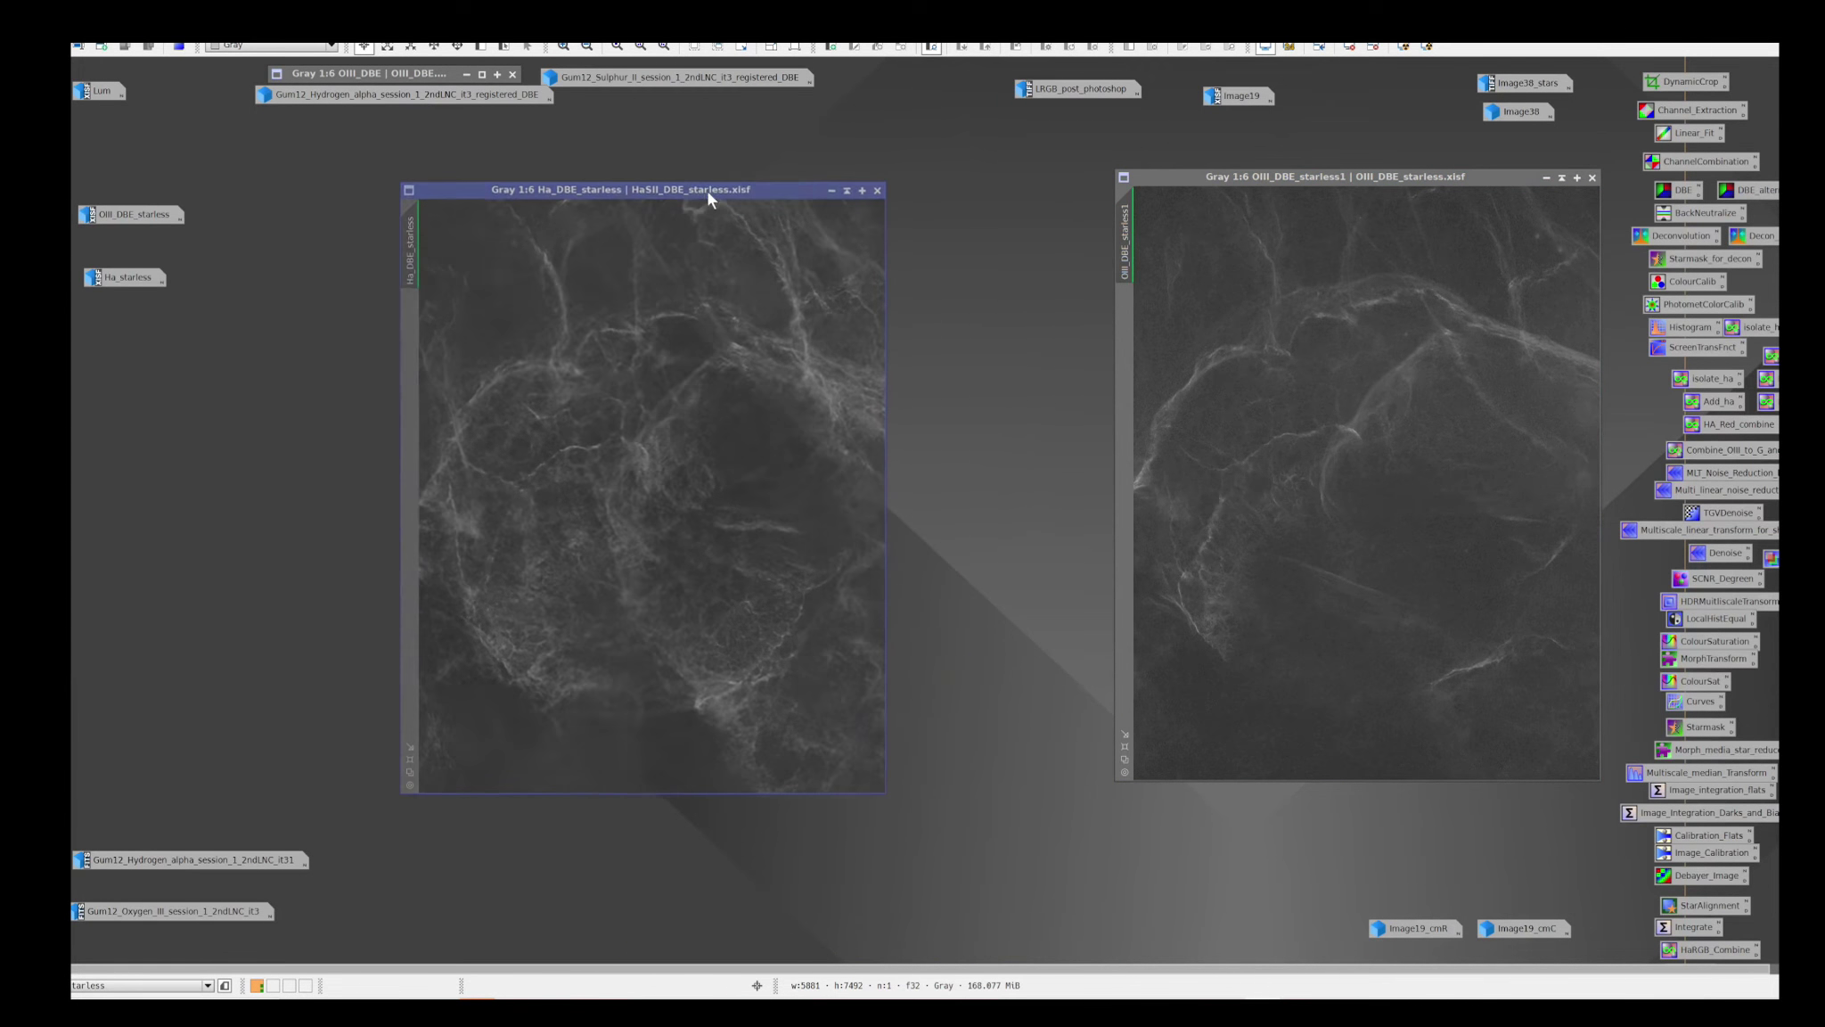
{"action": "left_click_drag", "start_coordinate": [1308, 181], "coordinate": [1114, 193]}
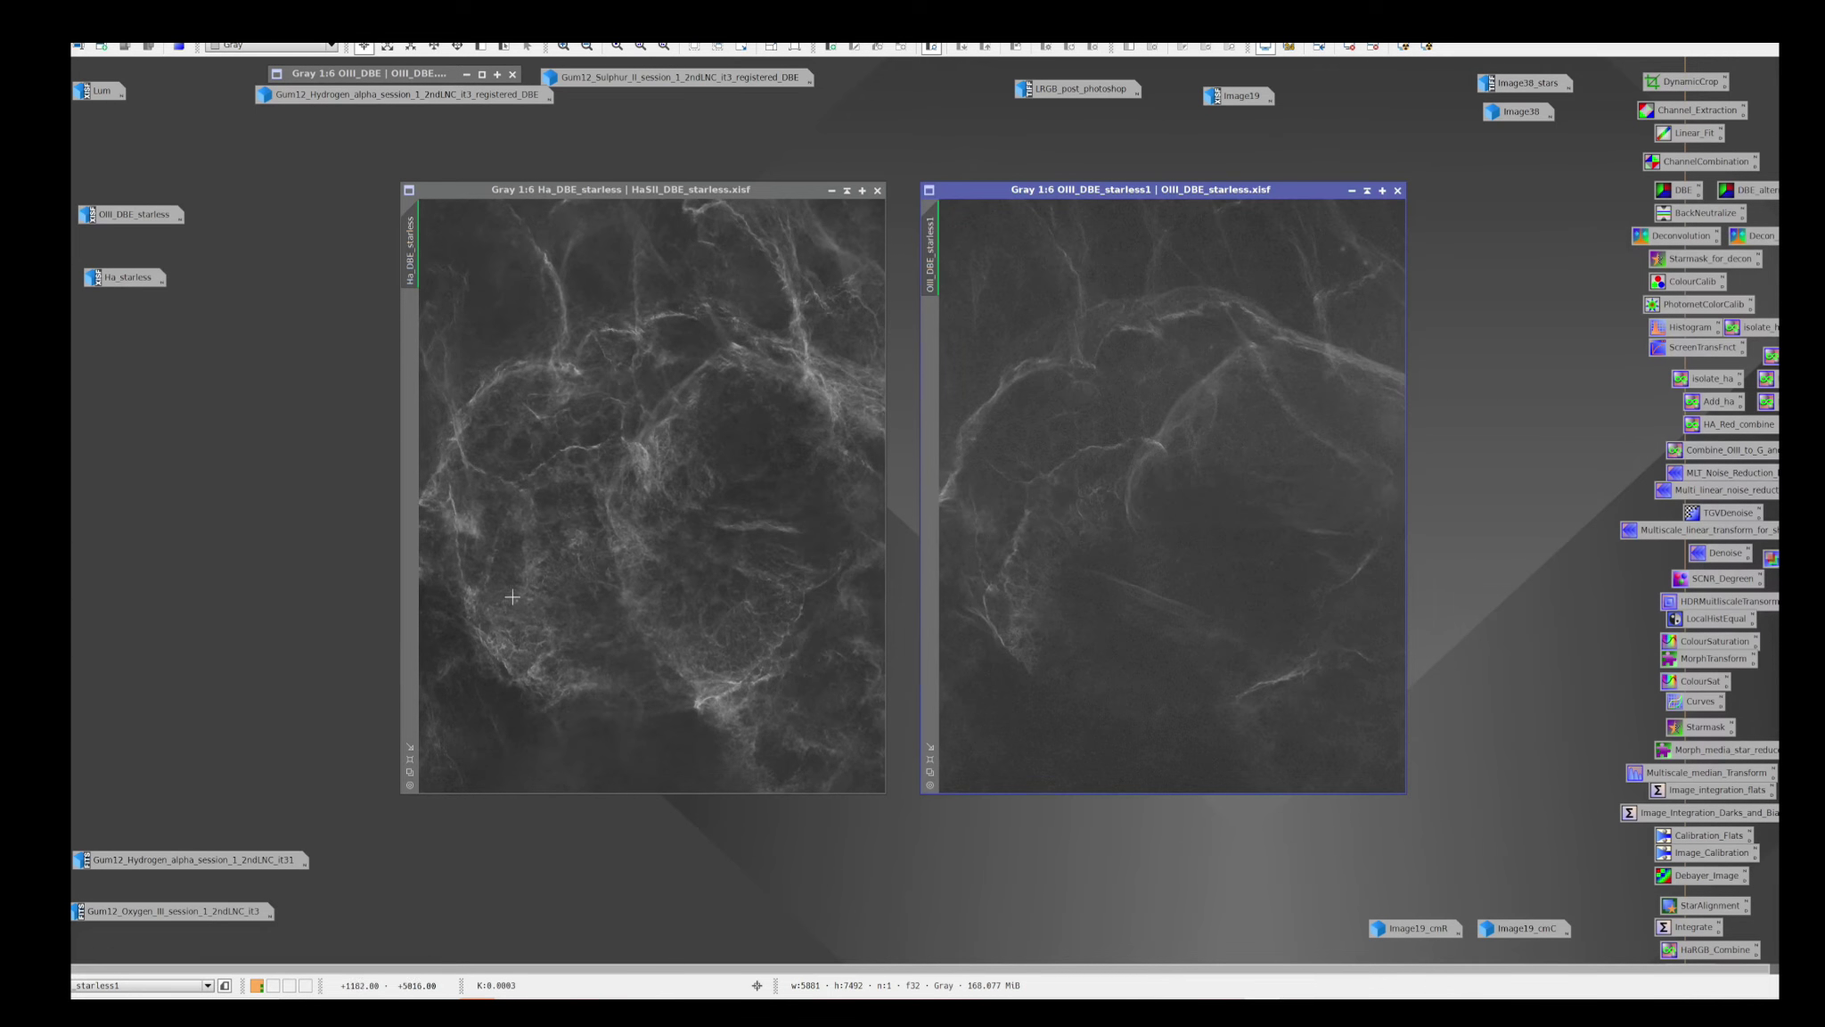
Inspect the filament detail of Ha_DBE_starless at 1:2, and minimize both starless DBE images
{"action": "scroll", "coordinate": [515, 593], "scroll_direction": "up", "scroll_amount": 4}
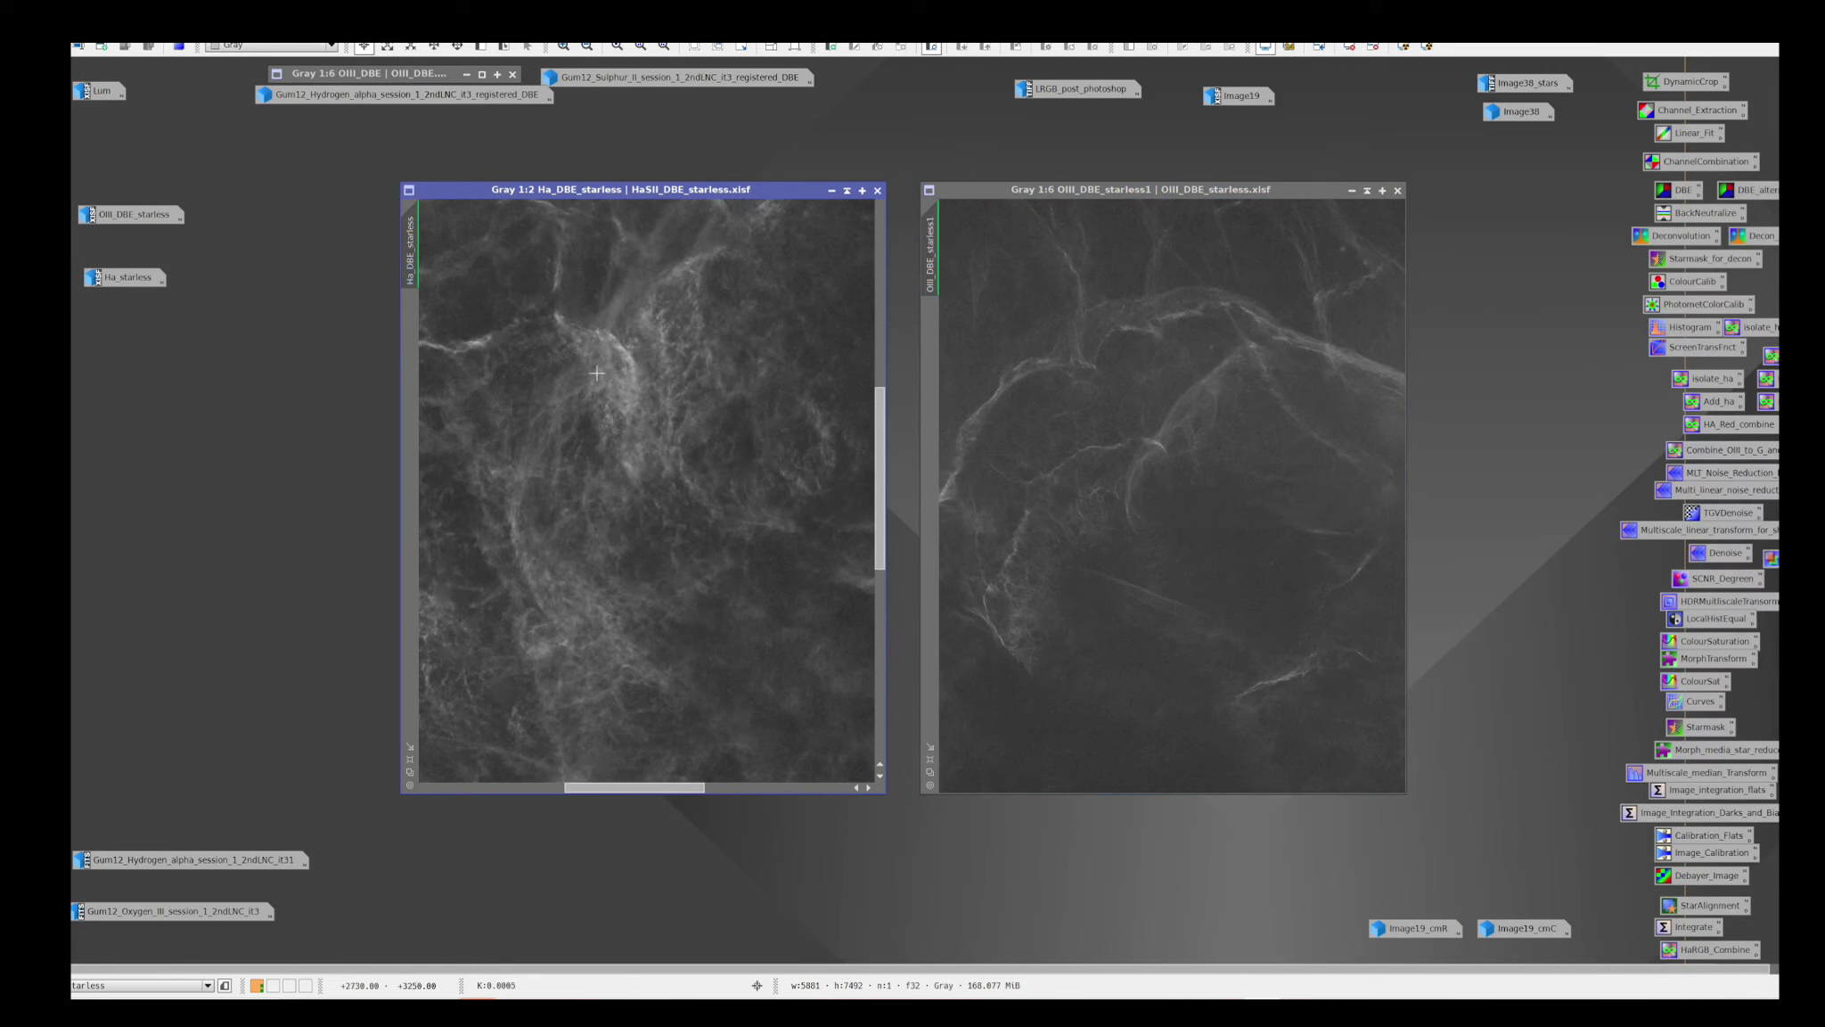
{"action": "left_click_drag", "start_coordinate": [628, 792], "coordinate": [506, 787]}
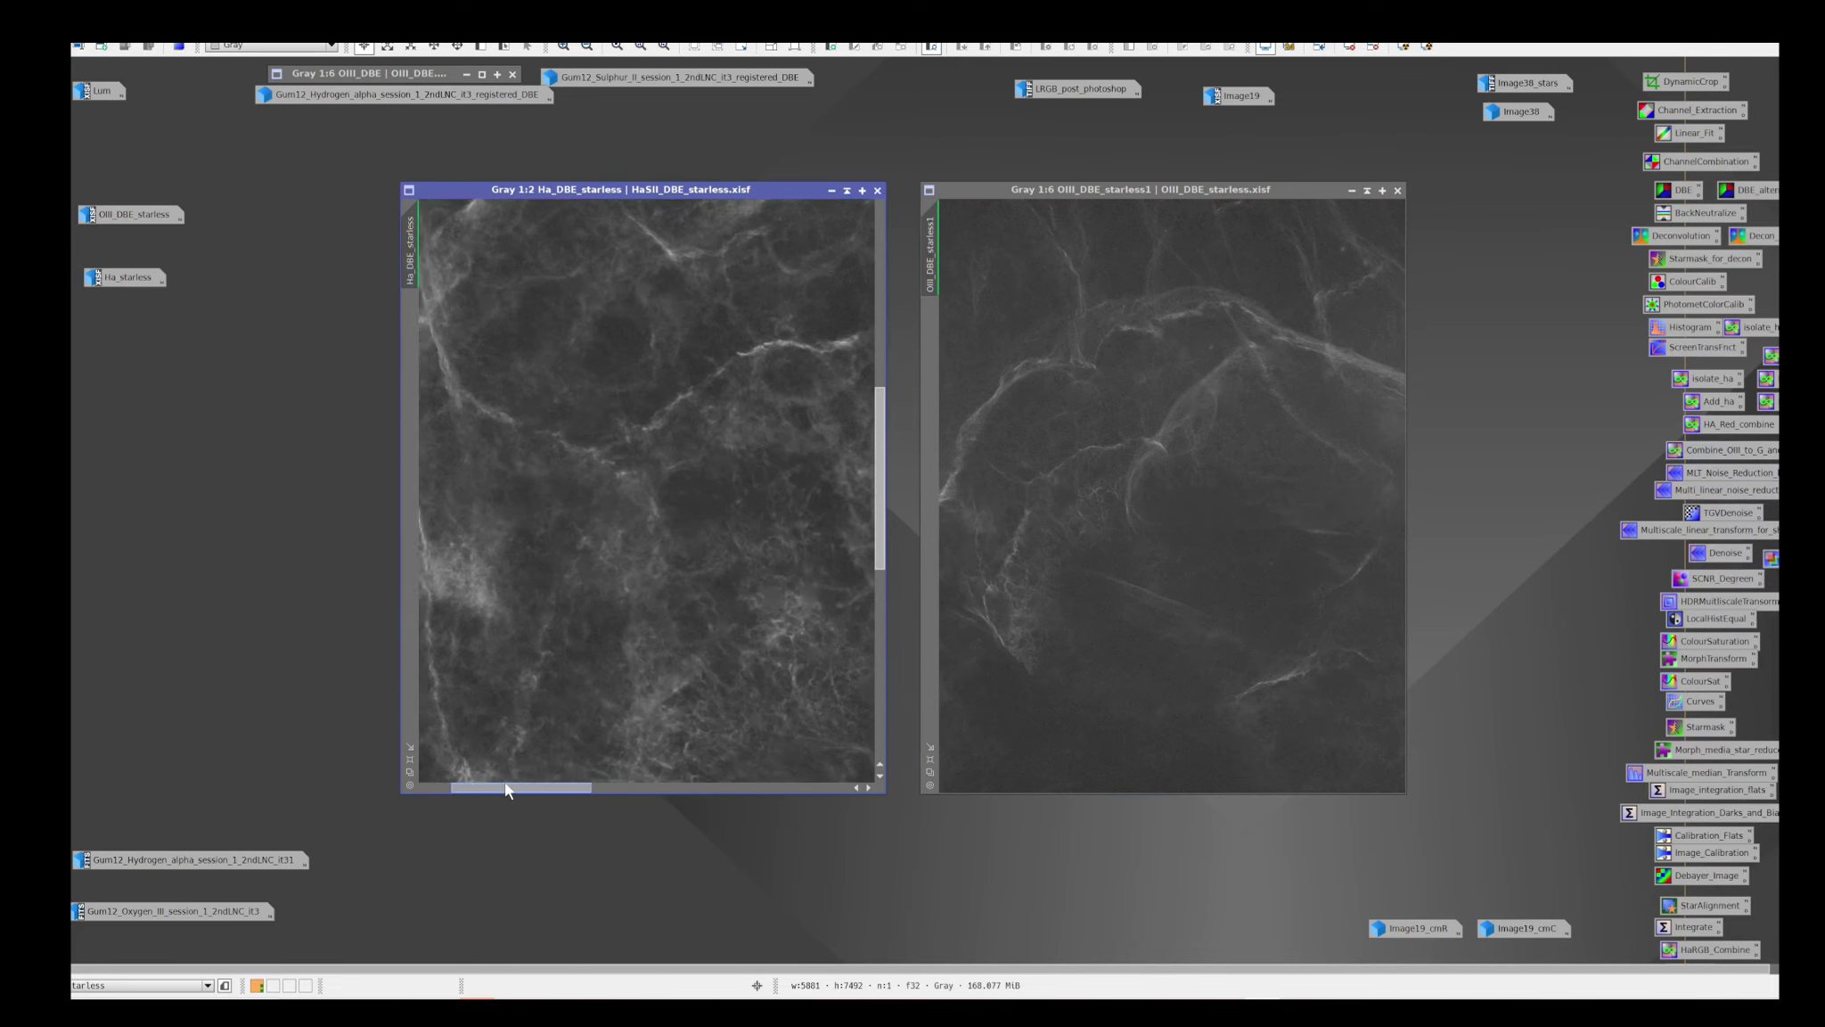
{"action": "left_click_drag", "start_coordinate": [880, 526], "coordinate": [879, 661]}
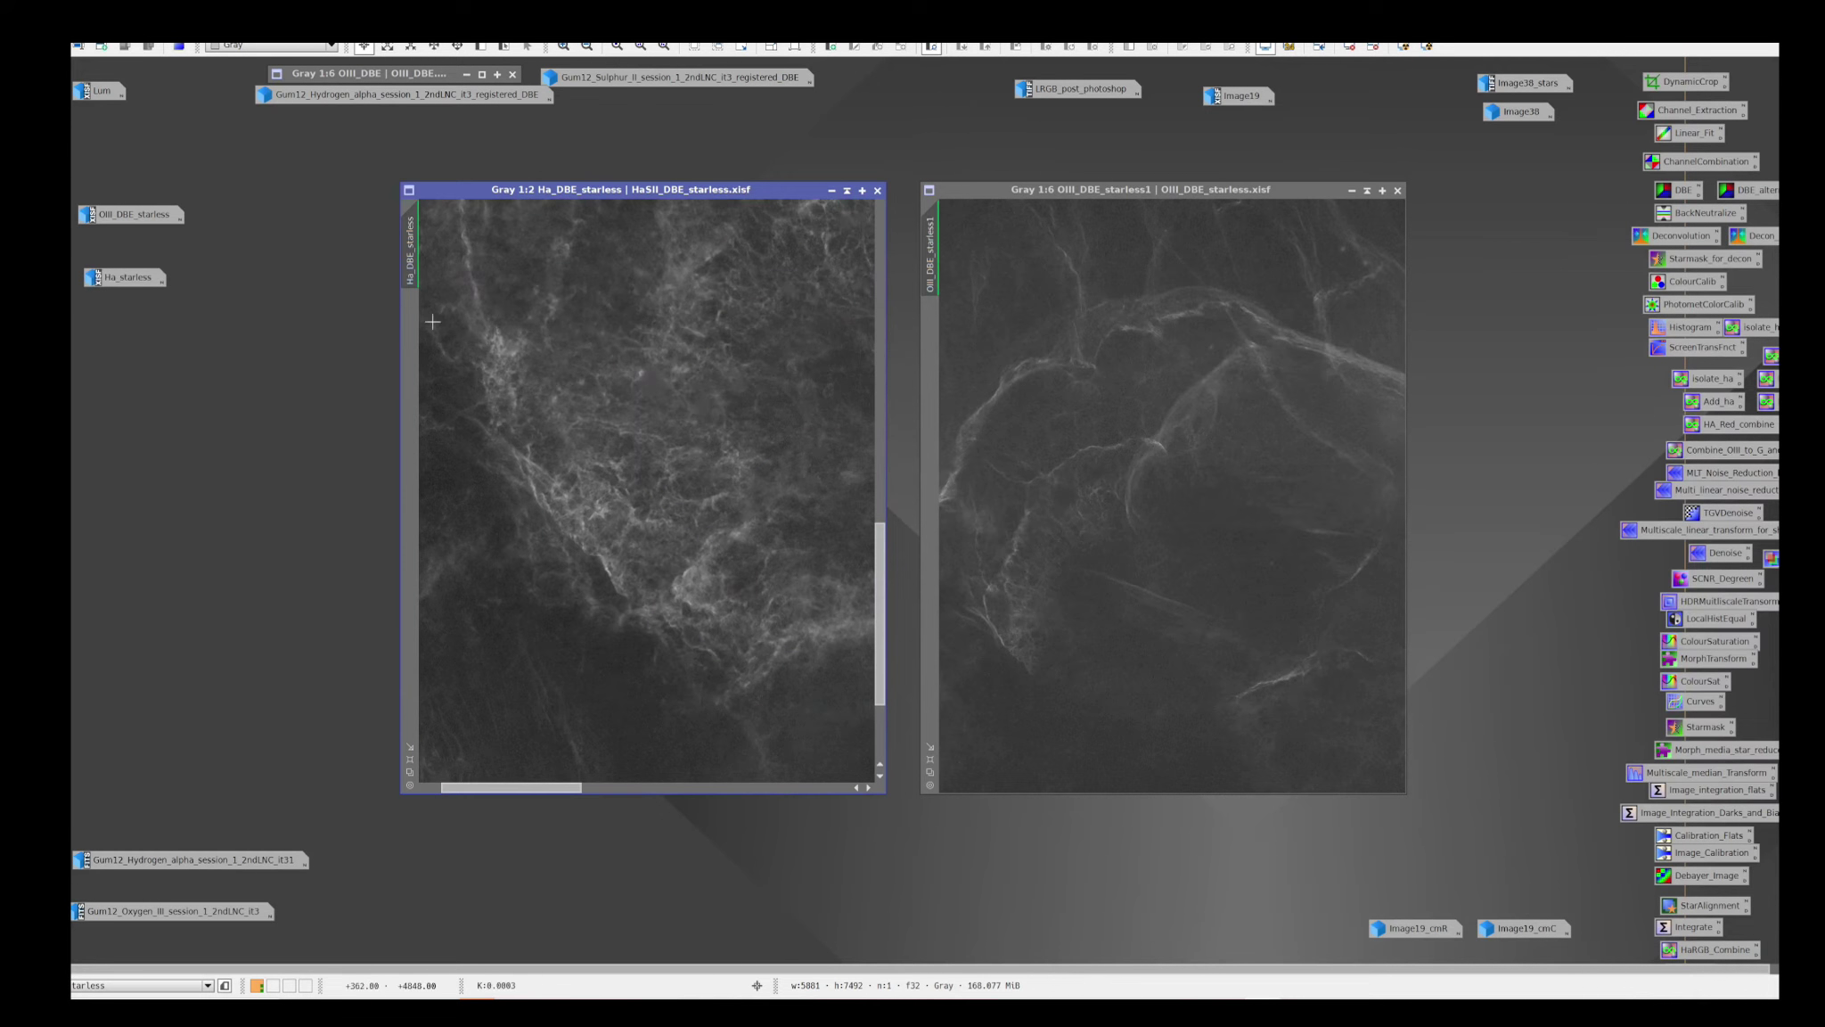
{"action": "left_click", "coordinate": [832, 191]}
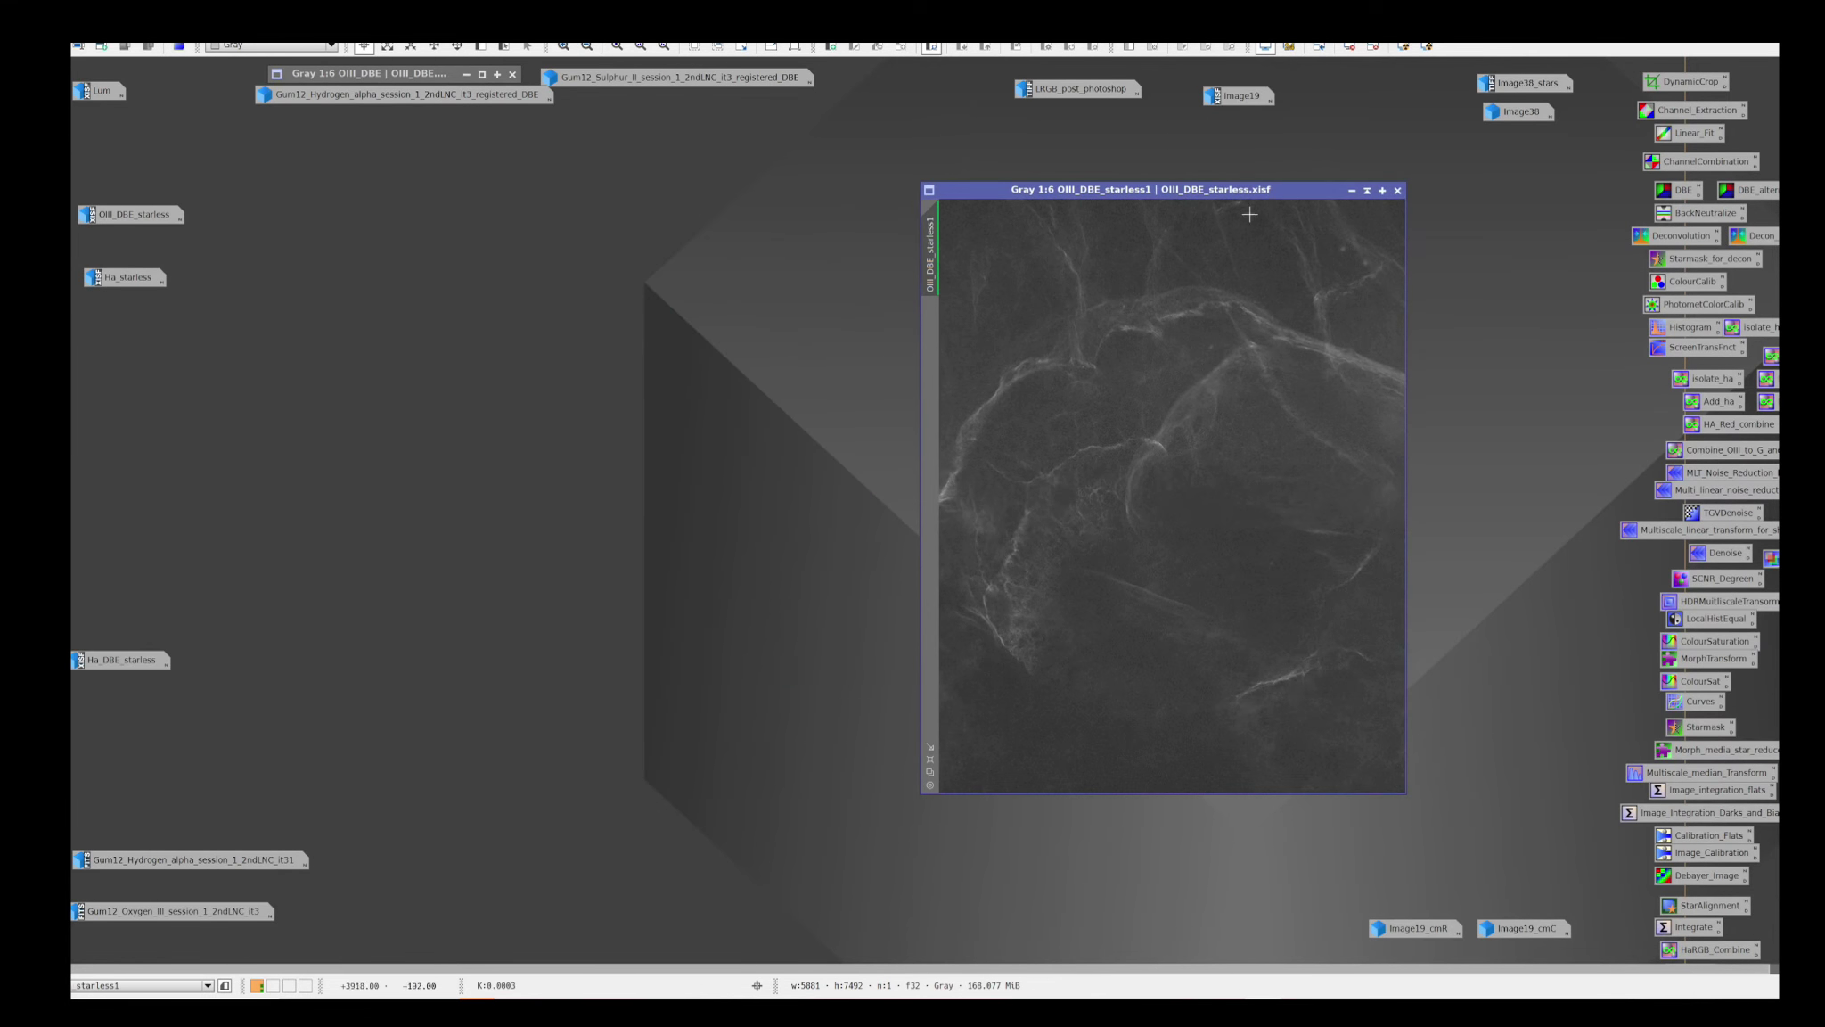
{"action": "left_click", "coordinate": [1352, 190]}
Restore the denoised and stretched Ha_starless image, inspect its filaments at 1:2, and minimize it again
{"action": "double_click", "coordinate": [125, 277]}
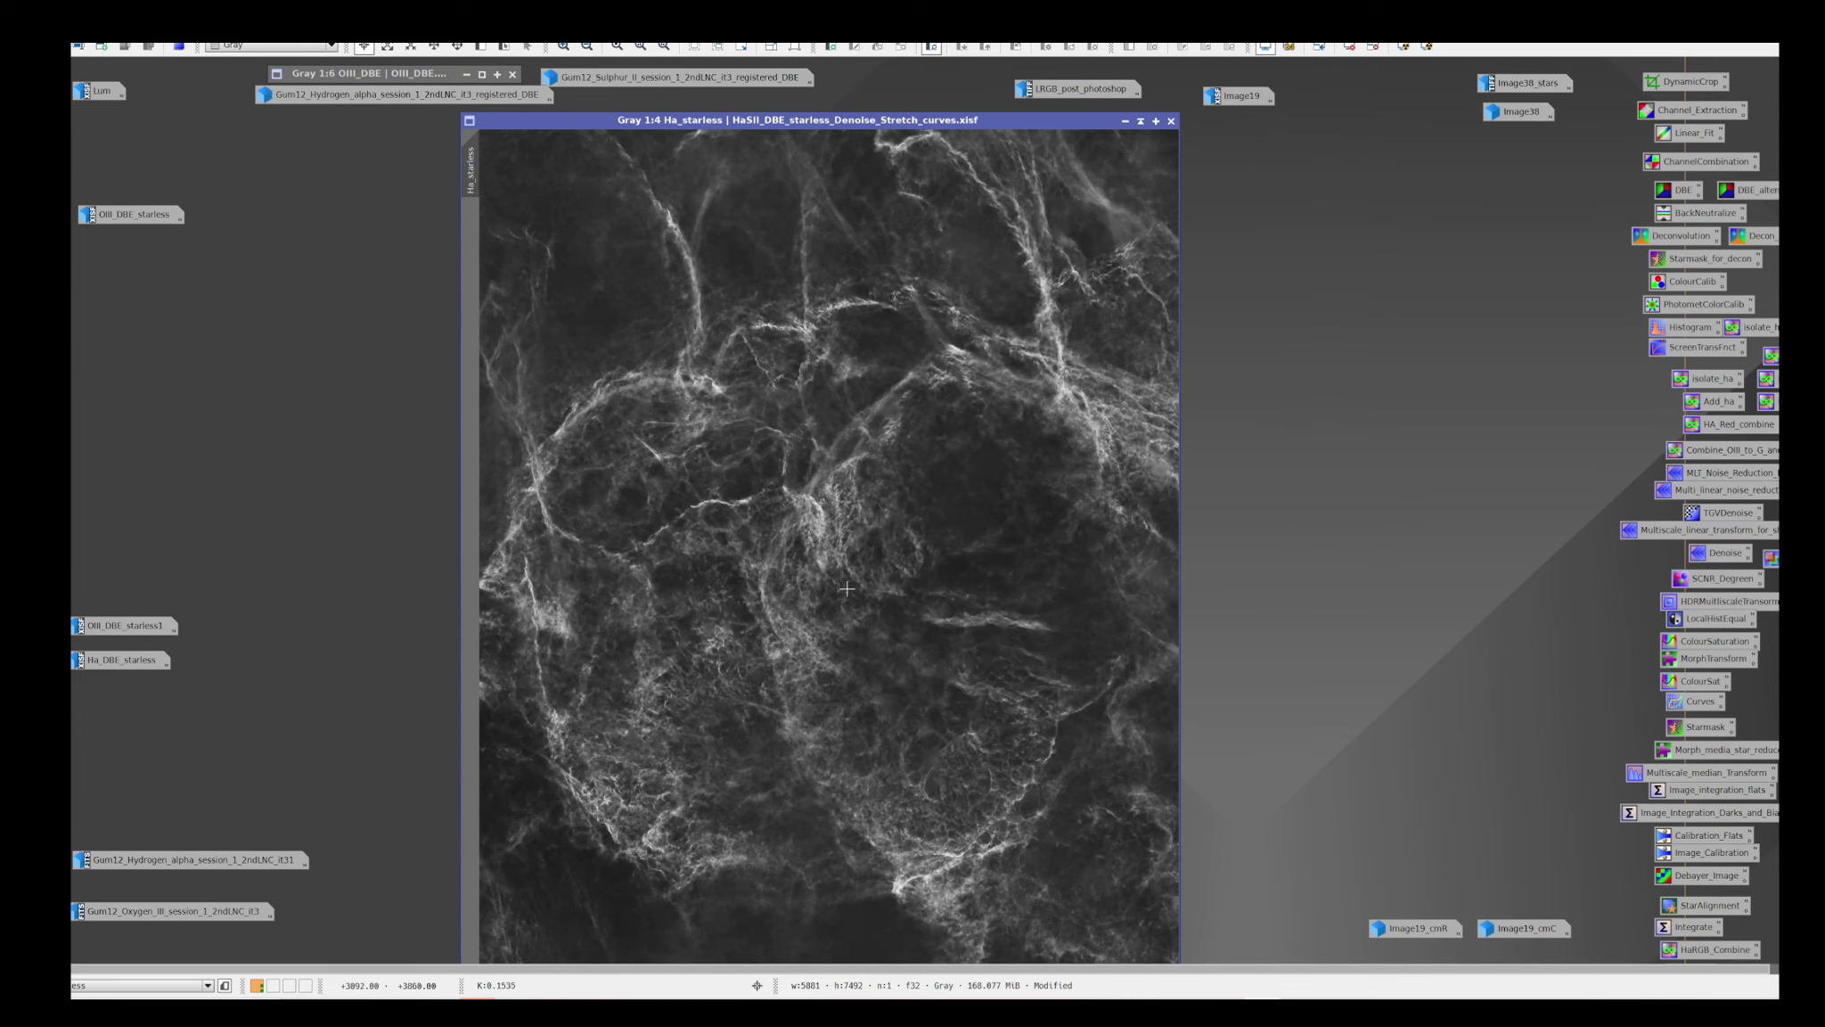
{"action": "scroll", "coordinate": [984, 797], "scroll_direction": "up", "scroll_amount": 1}
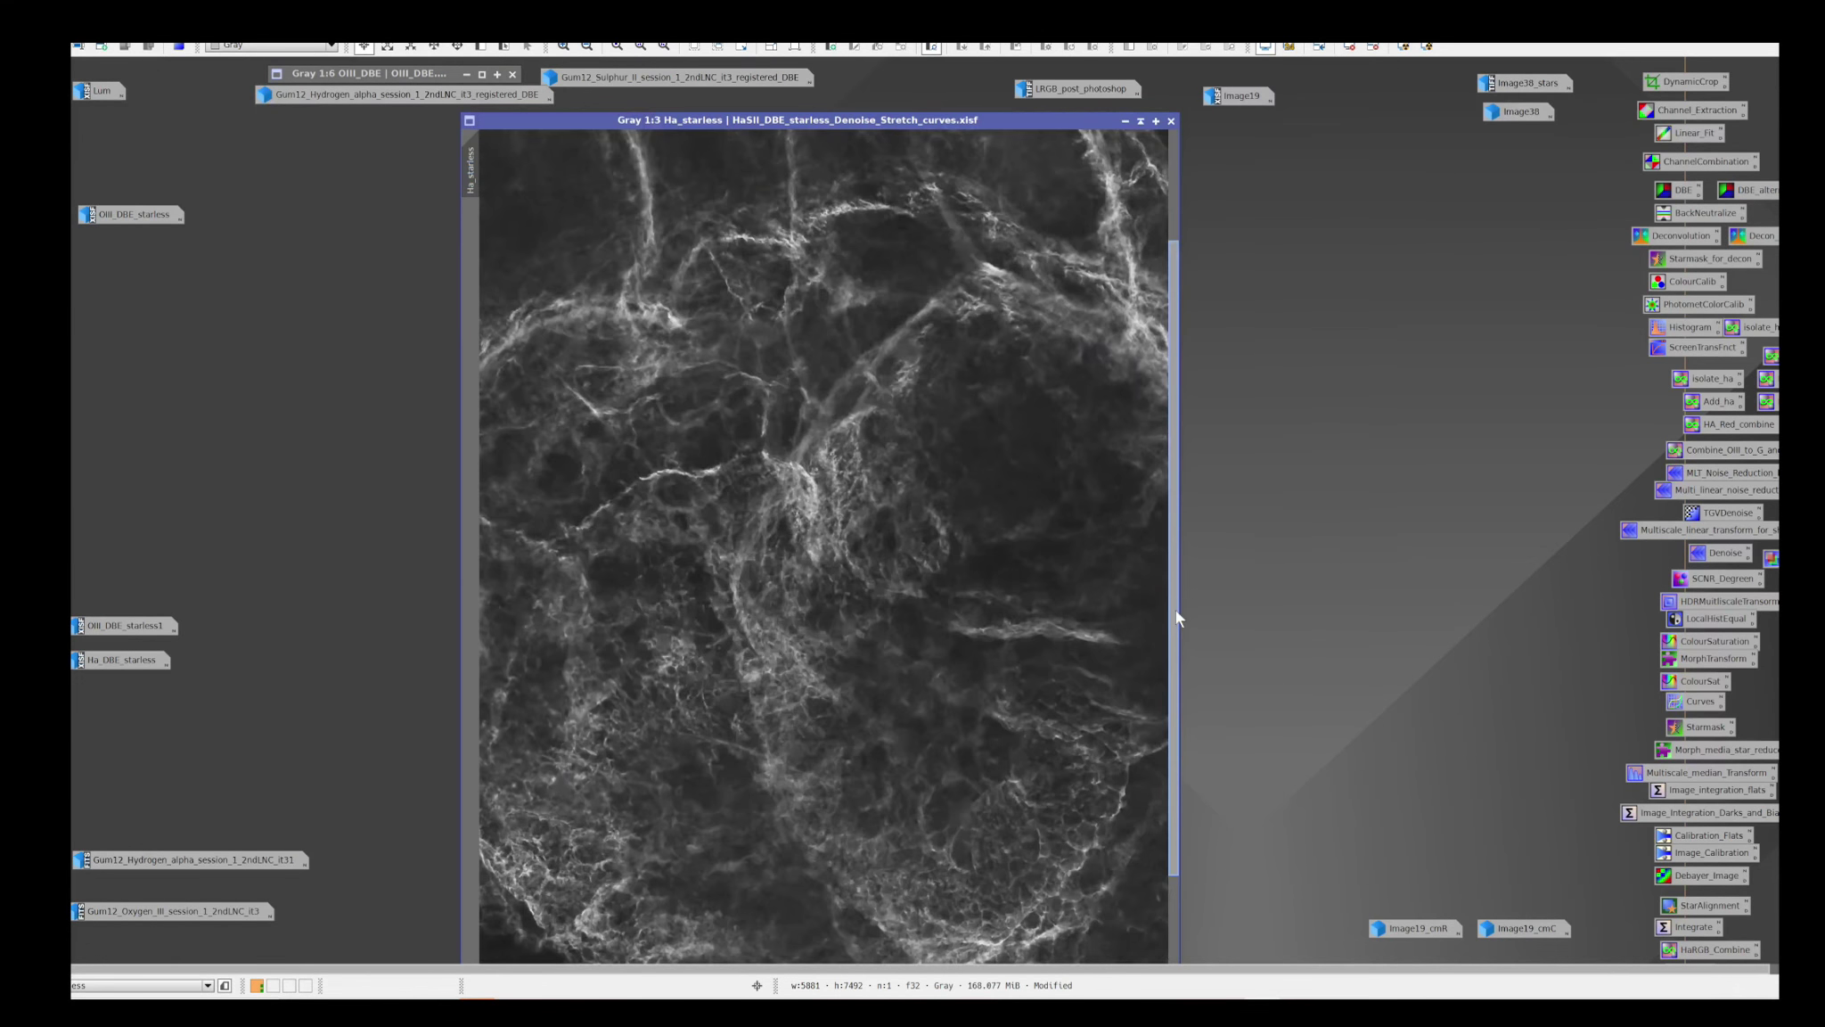
{"action": "left_click_drag", "start_coordinate": [1174, 620], "coordinate": [1188, 765]}
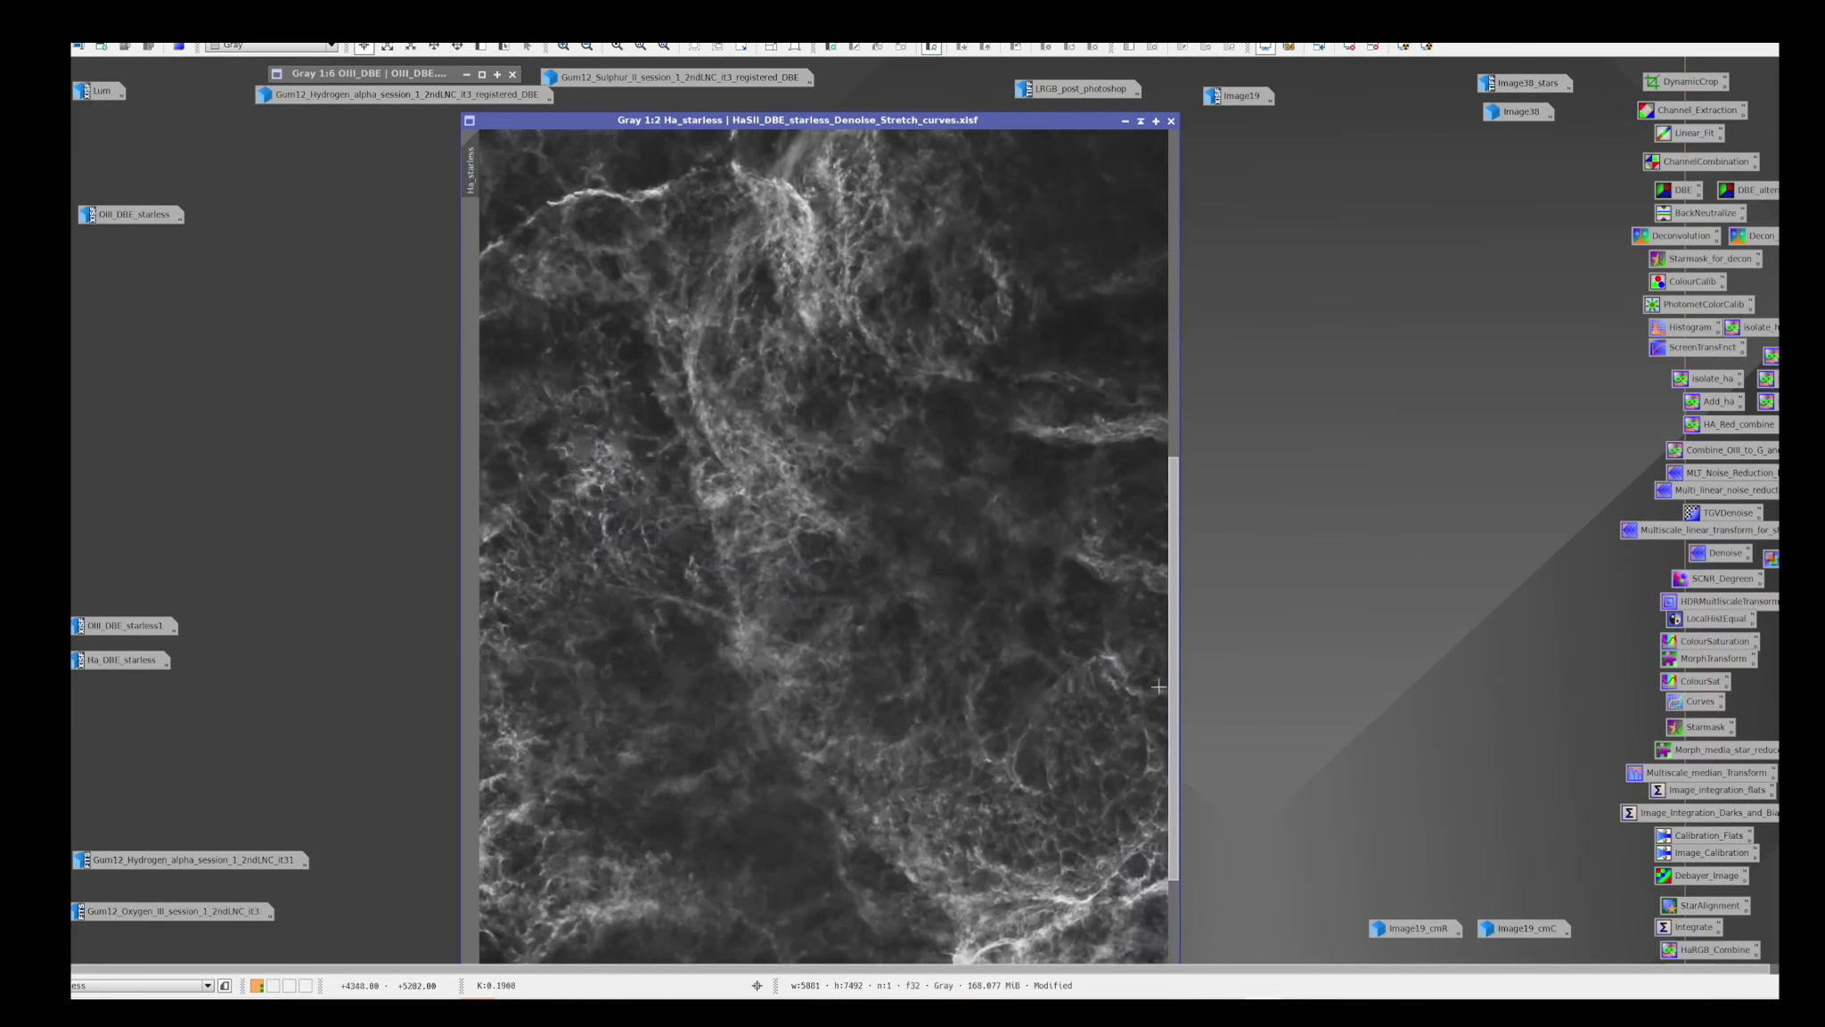
{"action": "scroll", "coordinate": [1114, 691], "scroll_direction": "up", "scroll_amount": 1}
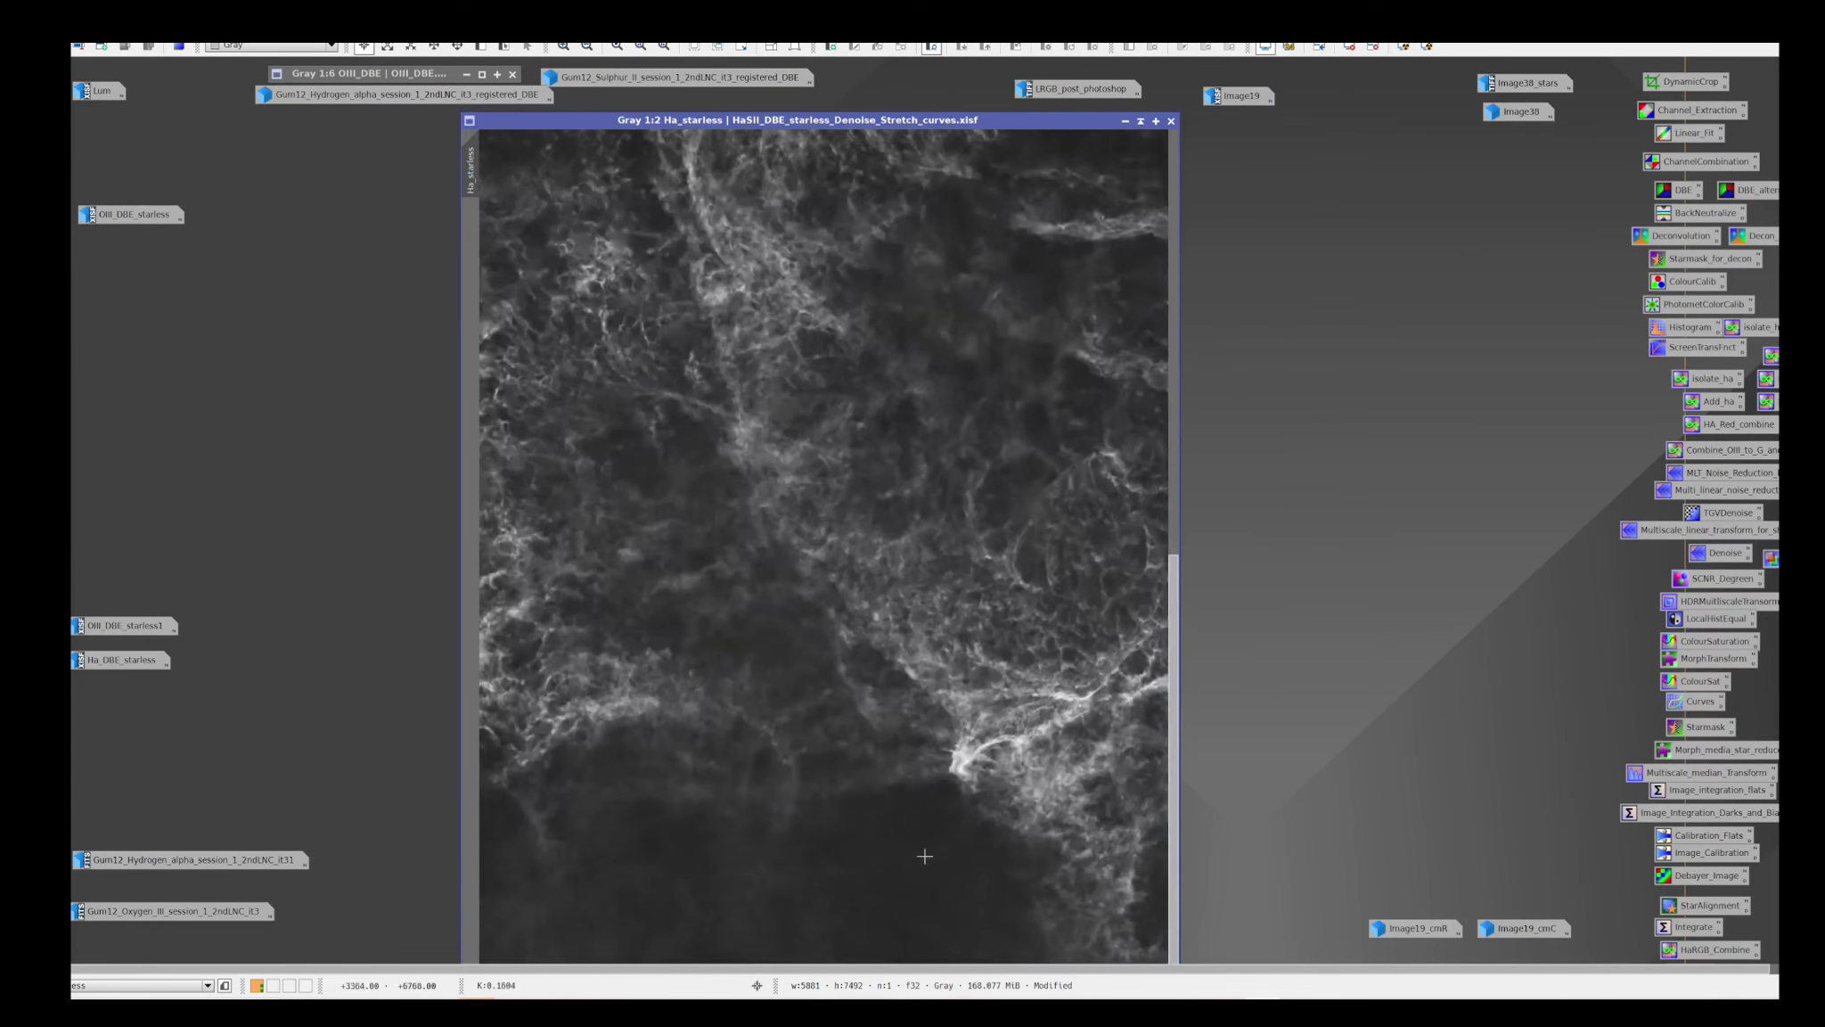
{"action": "left_click", "coordinate": [1124, 122]}
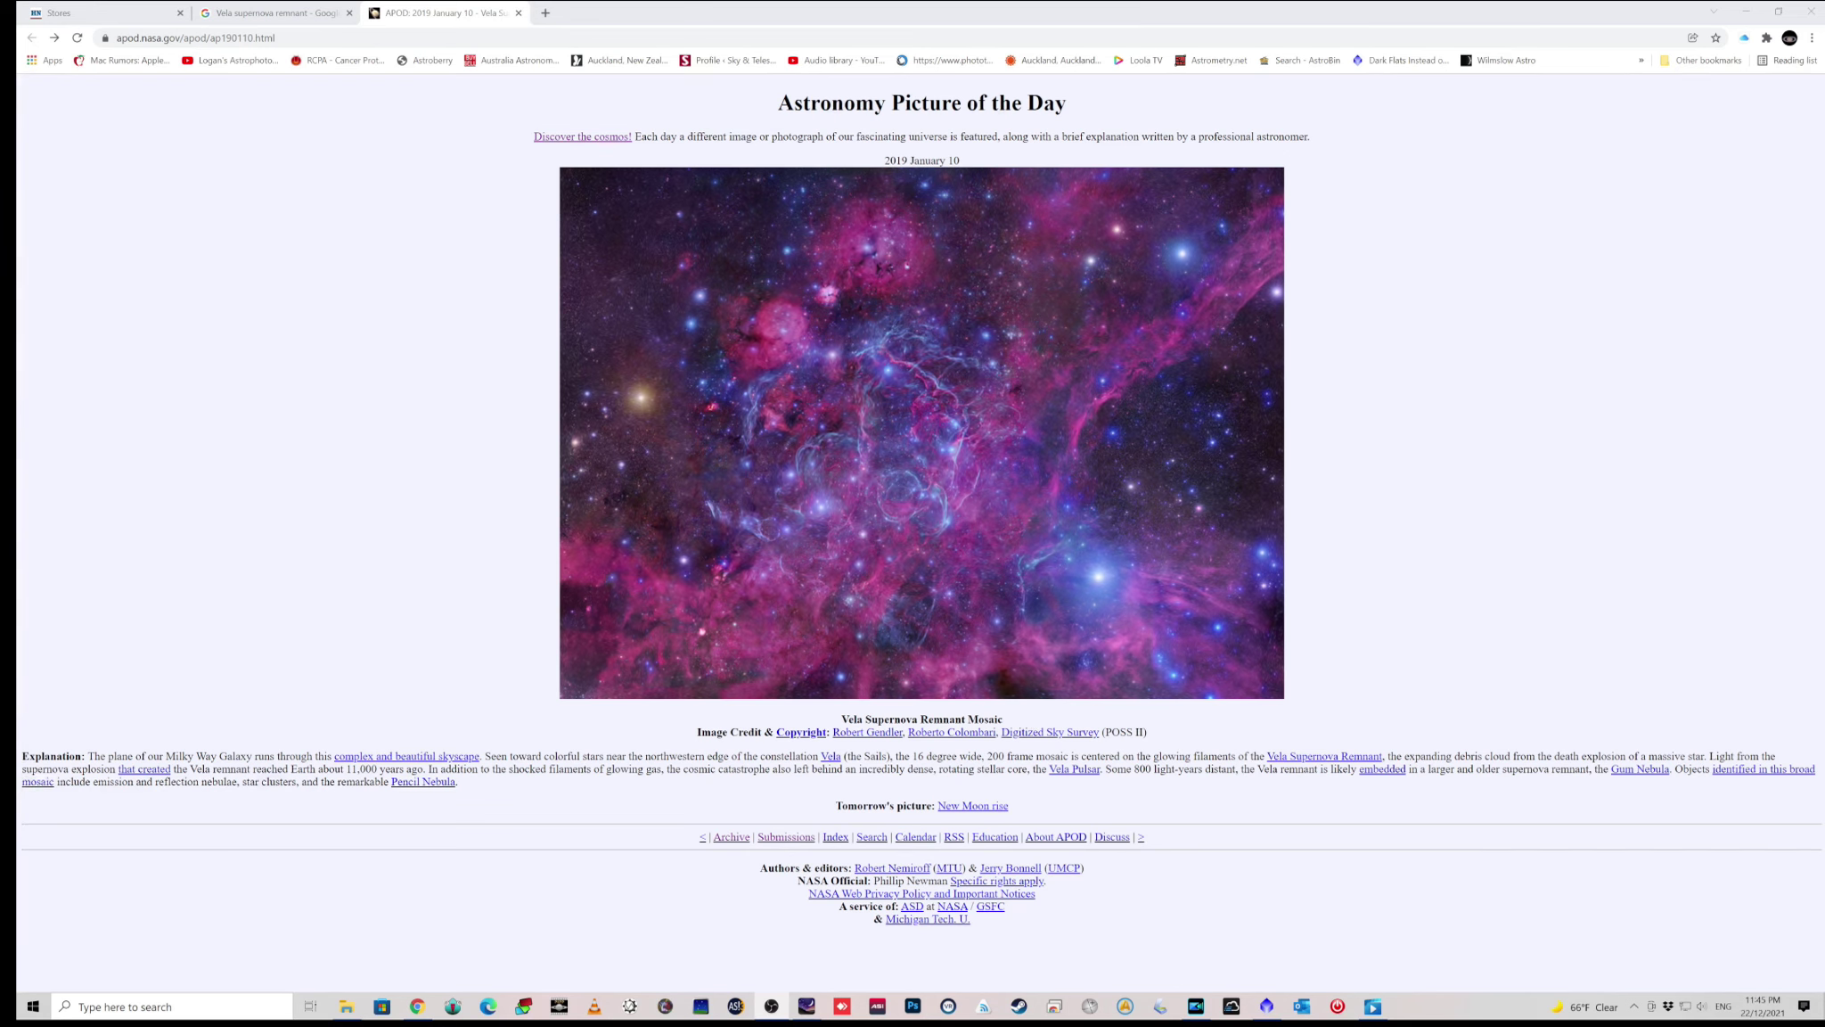
Switch to Chrome and open the full-size Vela Supernova Remnant Mosaic from the Astronomy Picture of the Day page
{"action": "left_click", "coordinate": [918, 462]}
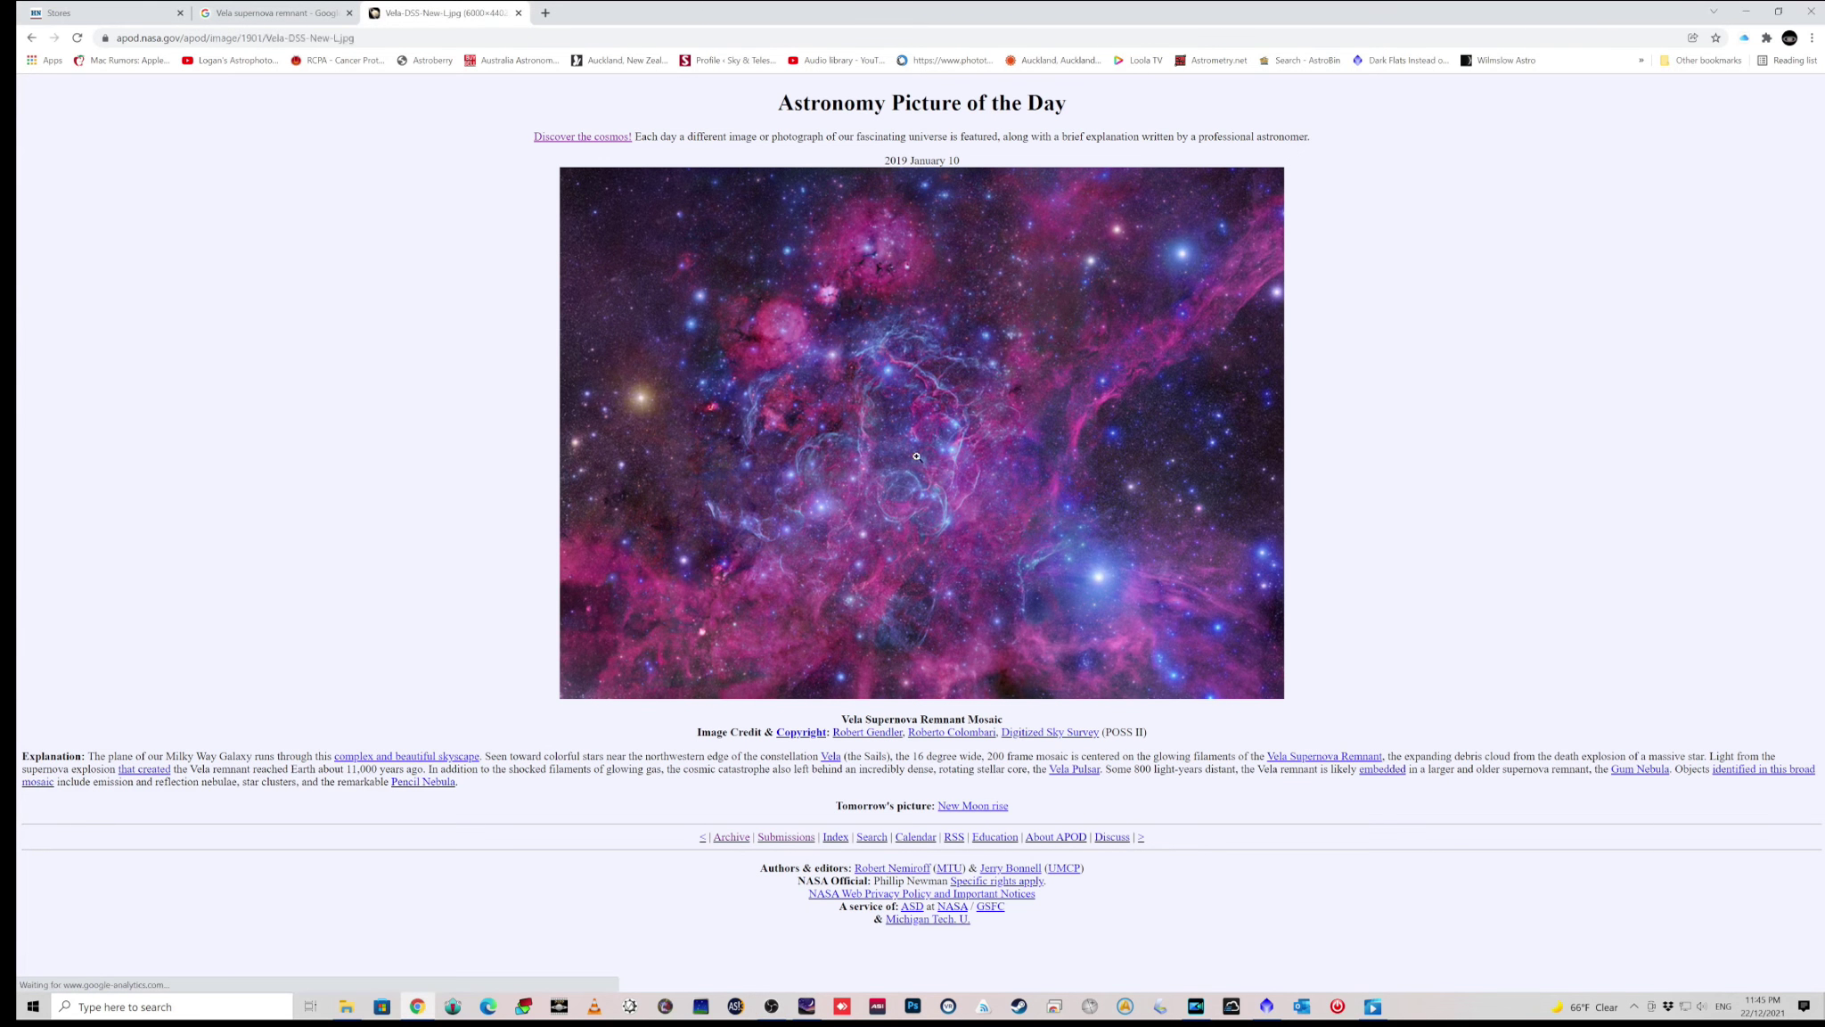